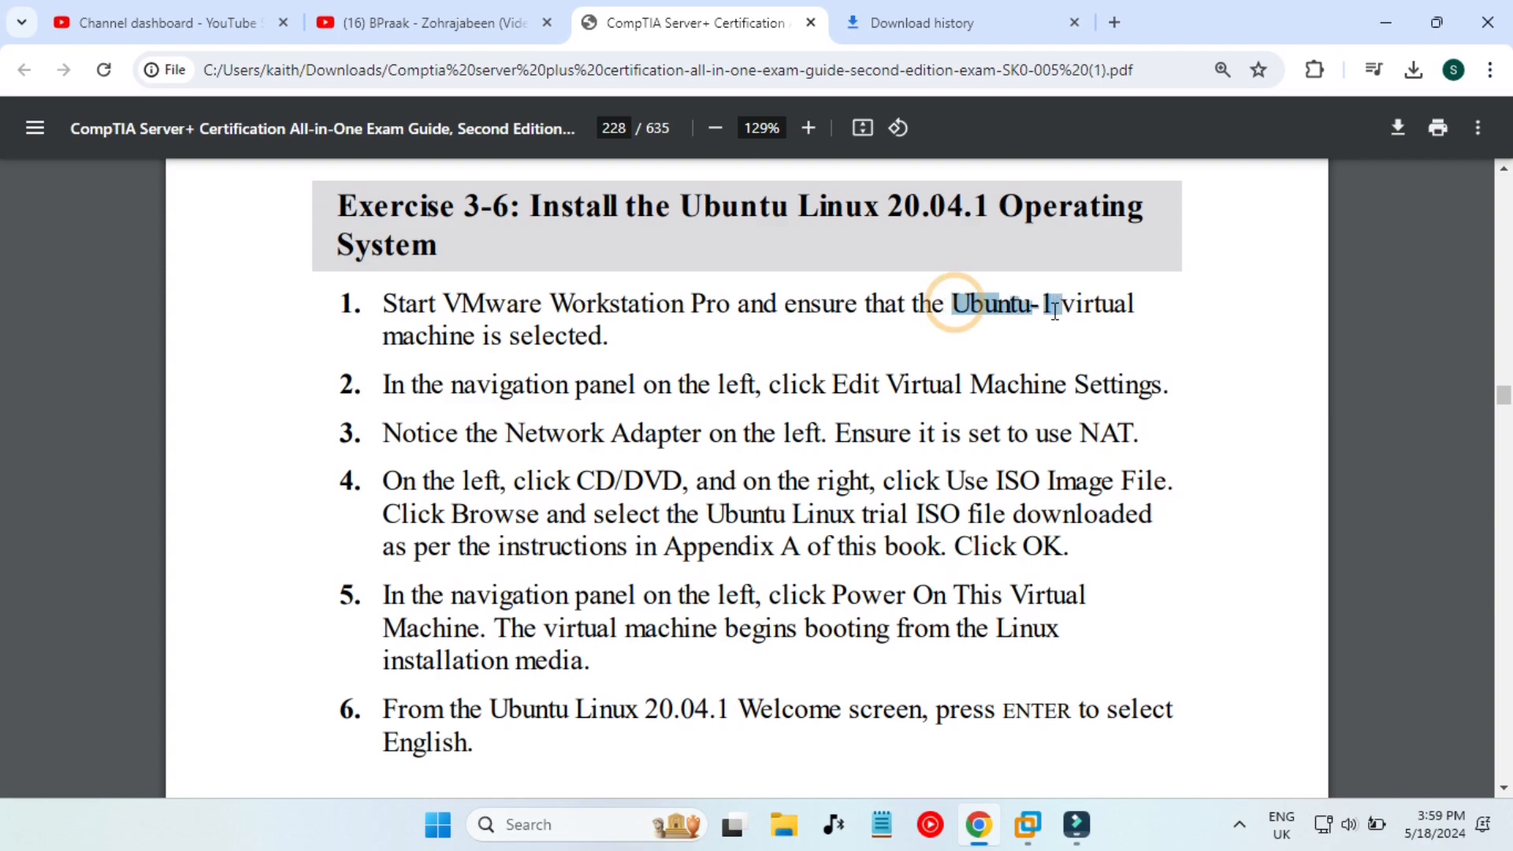
# - Review the NAT and CD/DVD steps of the Ubuntu exercise and check the ISO in download history
pyautogui.doubleClick(1107, 433)
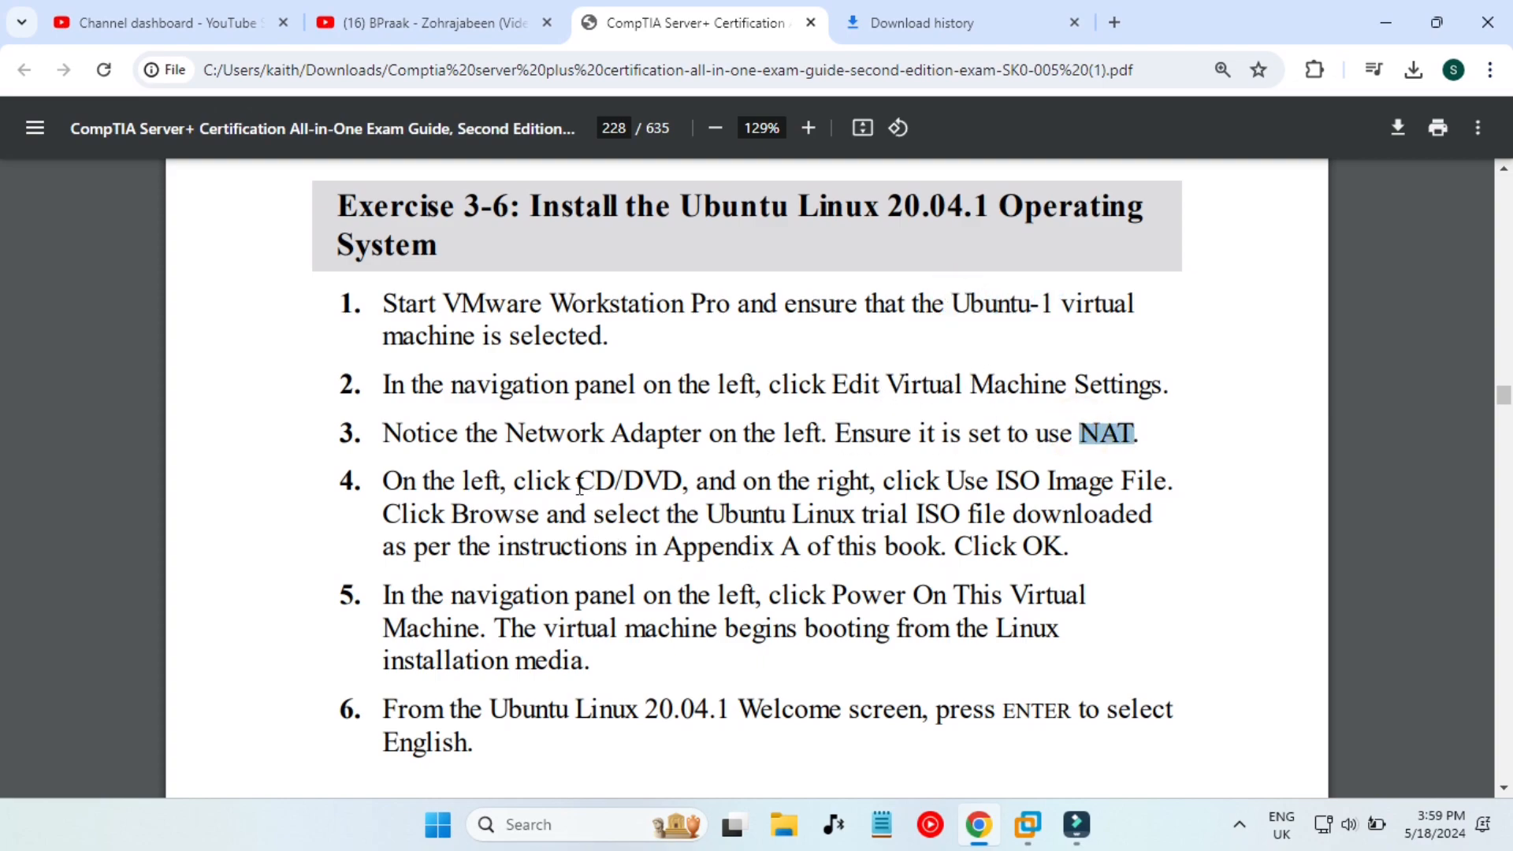
pyautogui.moveTo(573, 486); pyautogui.dragTo(960, 517)
pyautogui.click(1077, 570)
pyautogui.click(899, 24)
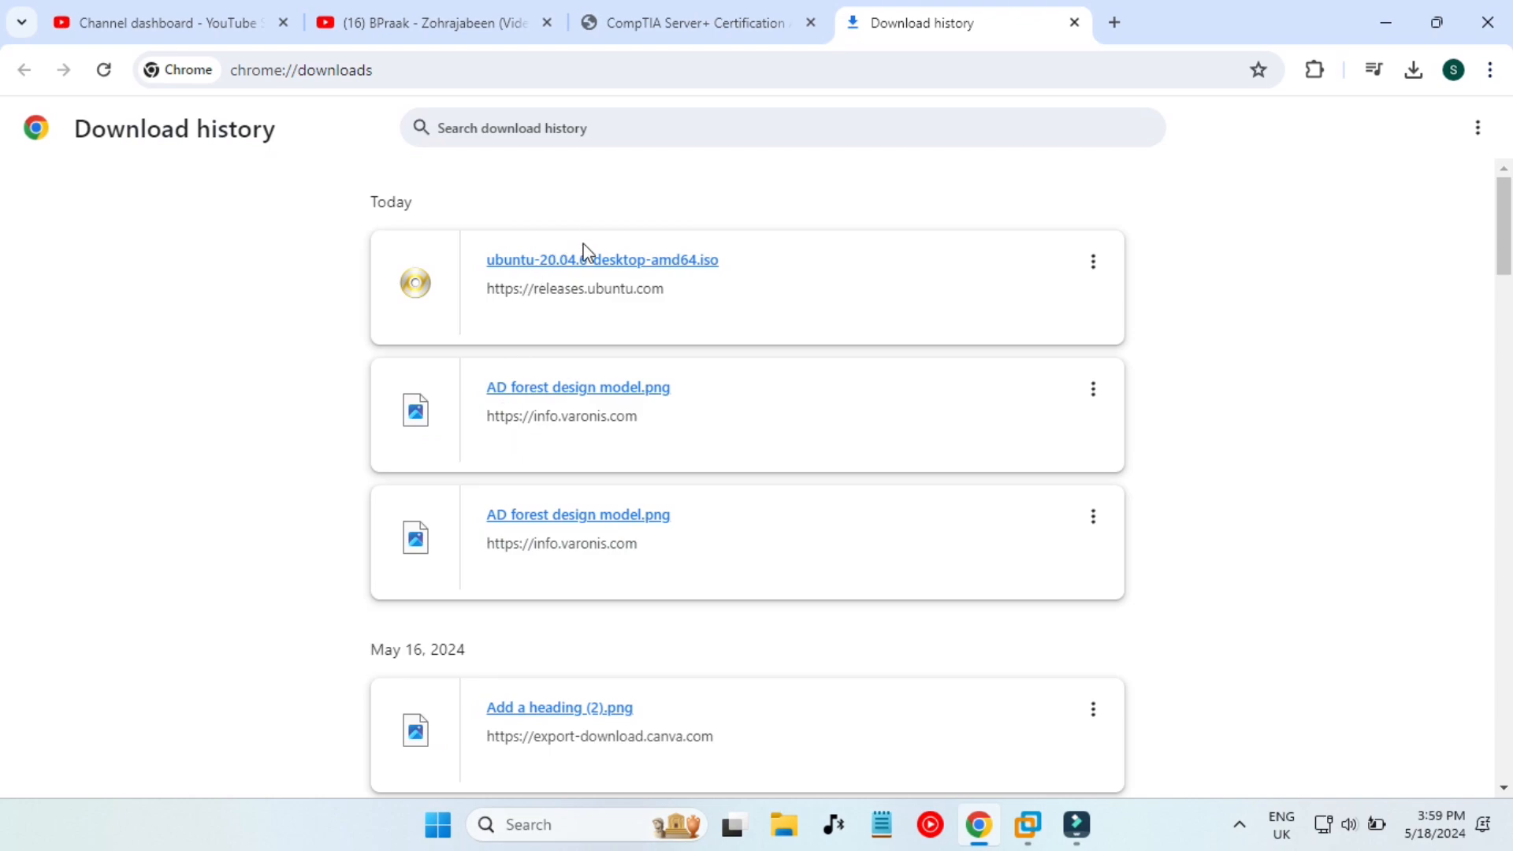
pyautogui.click(756, 10)
# - Scroll the Server+ guide to page 229, showing Exercise 3-6 installation steps 7 through 10
pyautogui.scroll(-2, 832, 462)
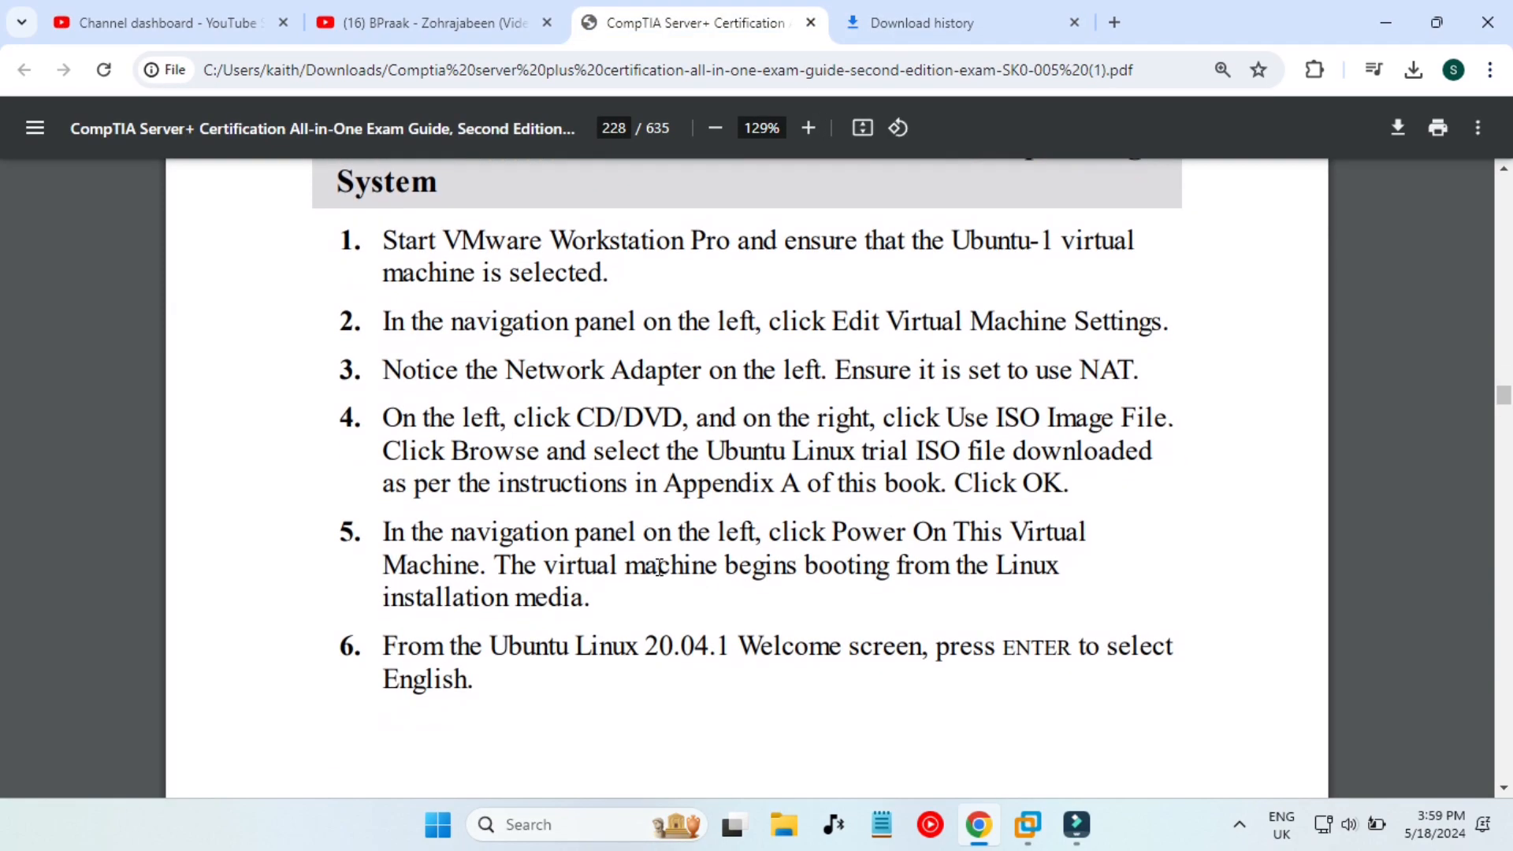
pyautogui.doubleClick(770, 429)
pyautogui.click(817, 514)
pyautogui.click(816, 512)
pyautogui.scroll(-10, 719, 567)
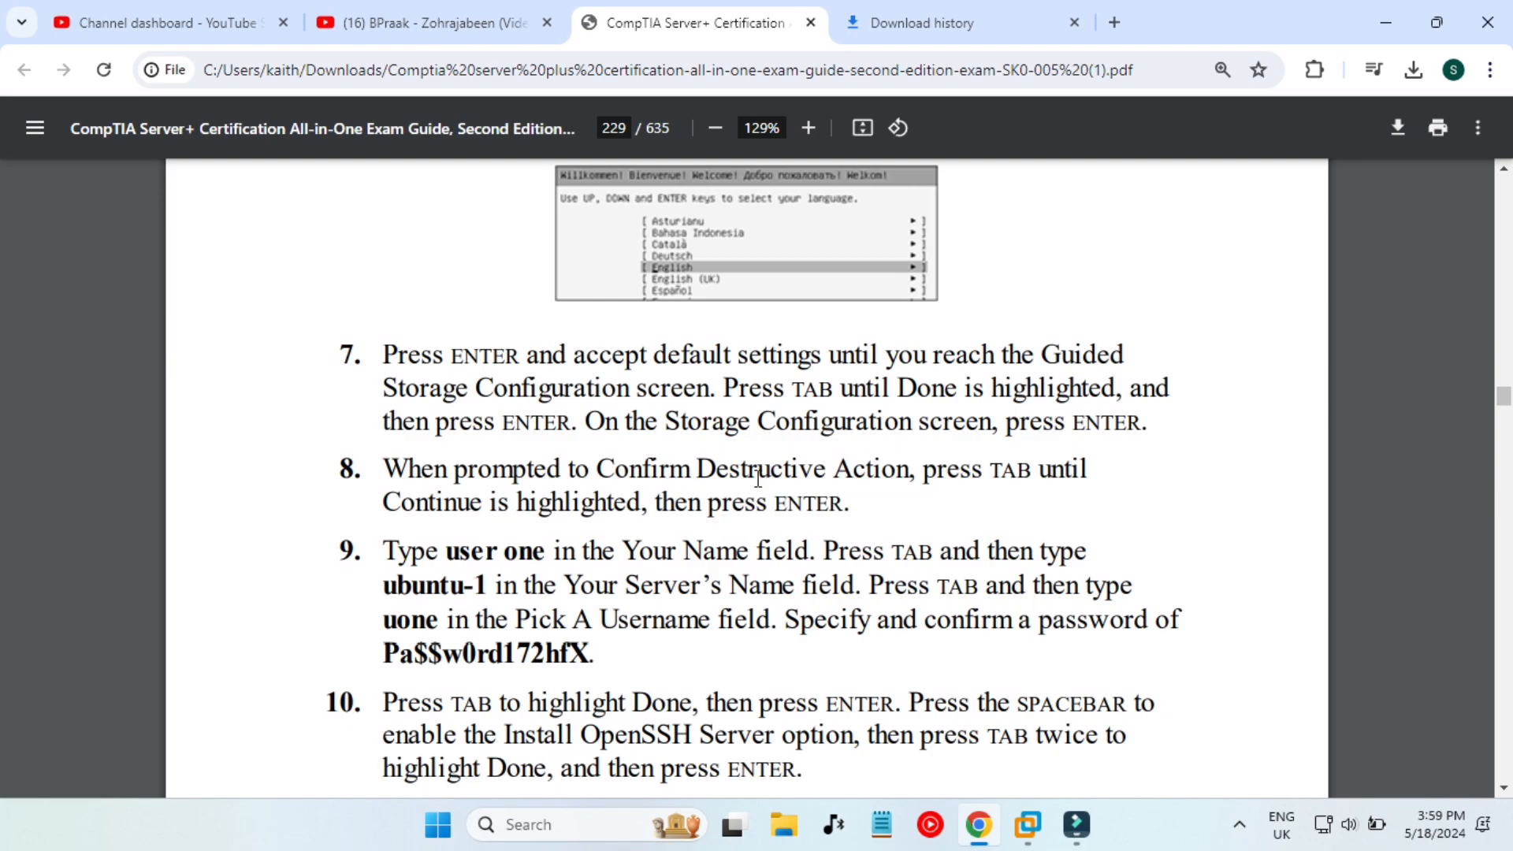
pyautogui.scroll(-1, 759, 479)
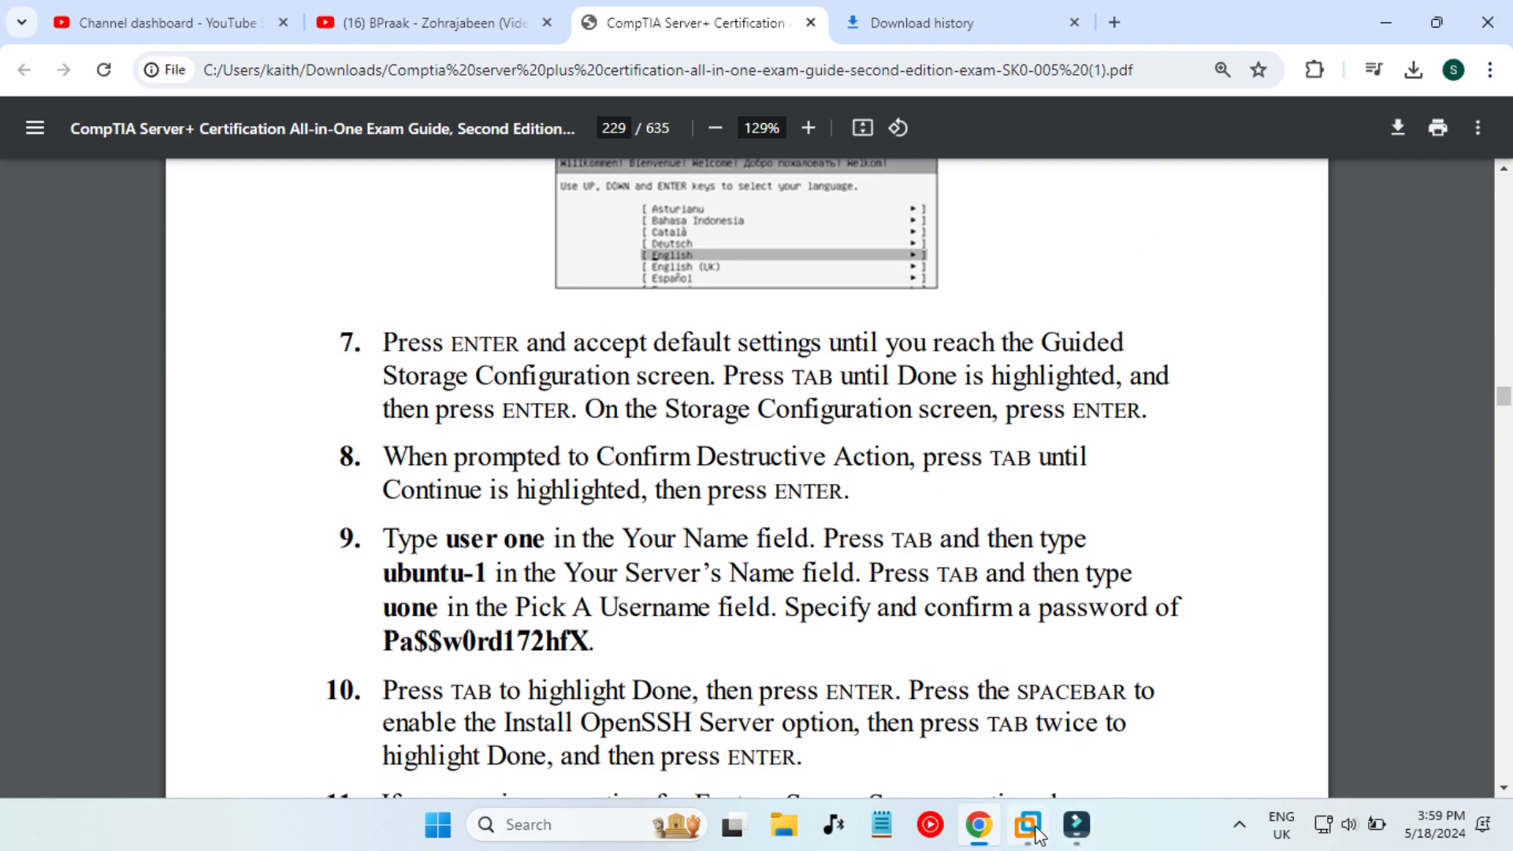
# - Bring VMware Workstation forward and open the Ubuntu 64-bit VM's summary from the Library
pyautogui.moveTo(1027, 824)
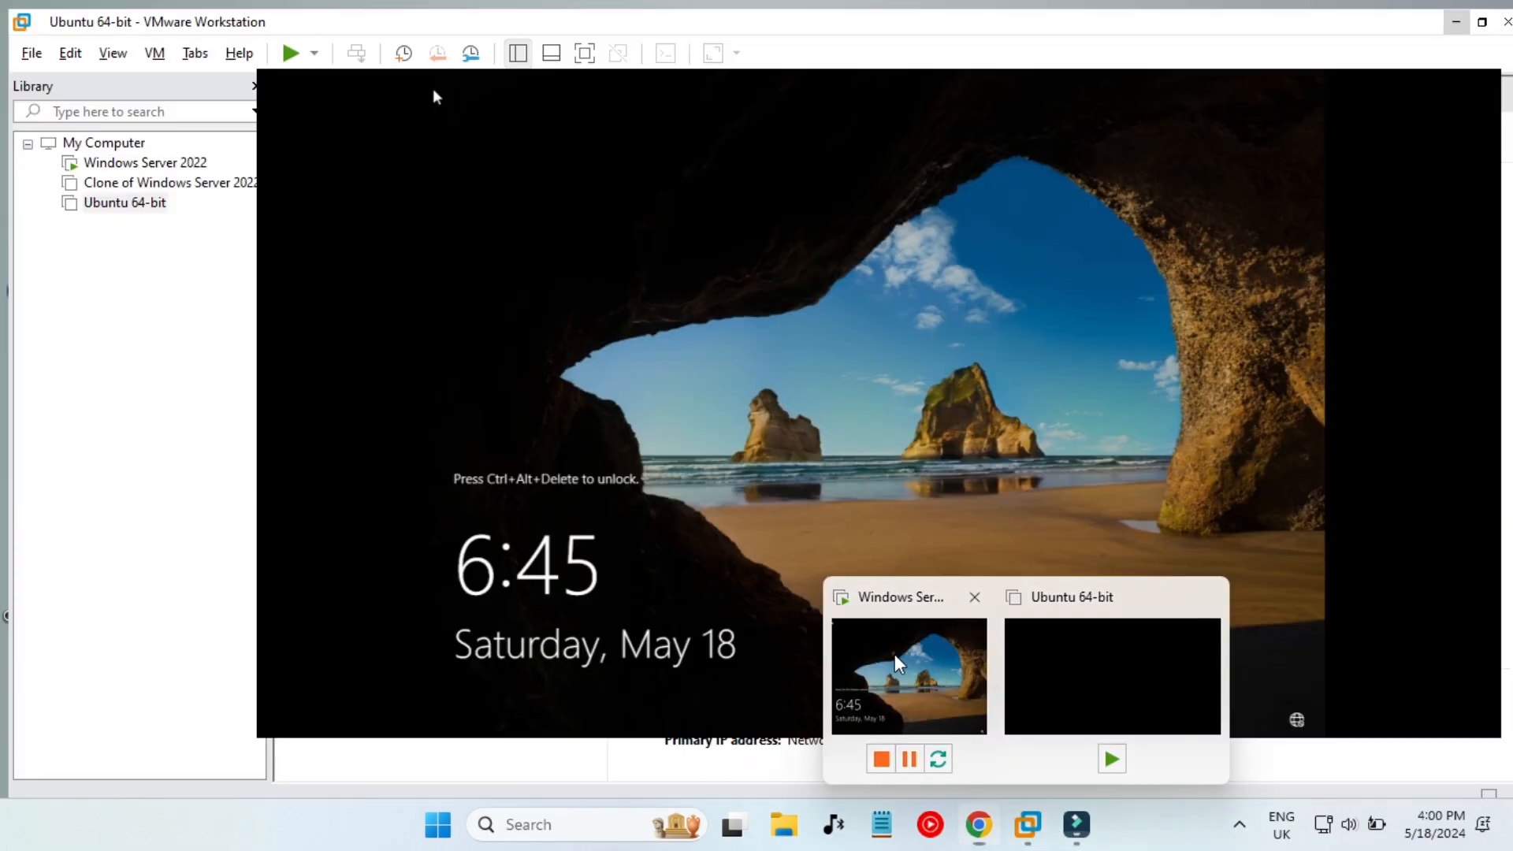
pyautogui.click(895, 655)
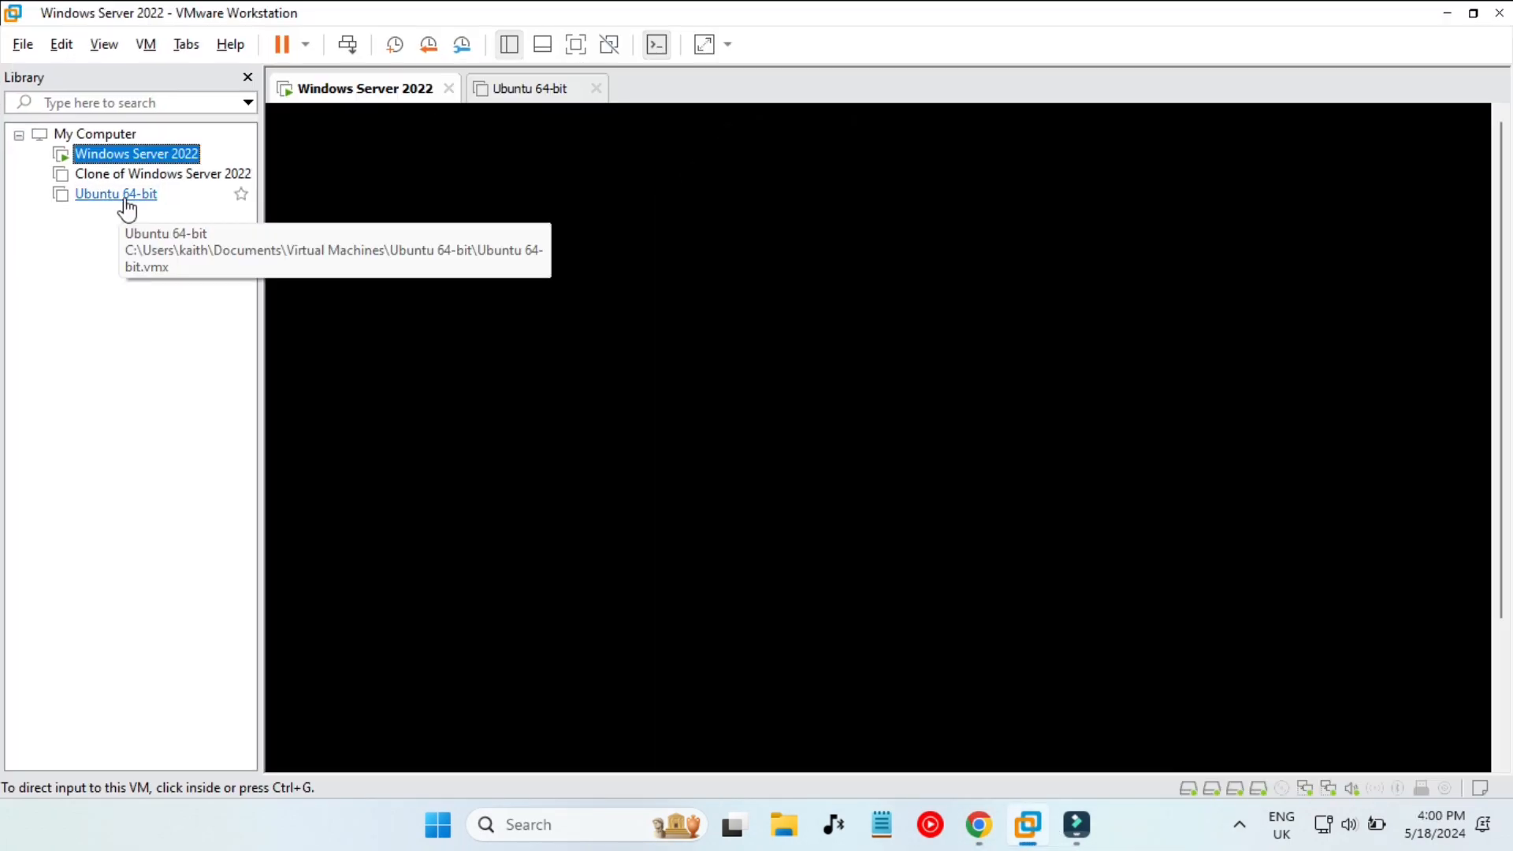
pyautogui.click(123, 197)
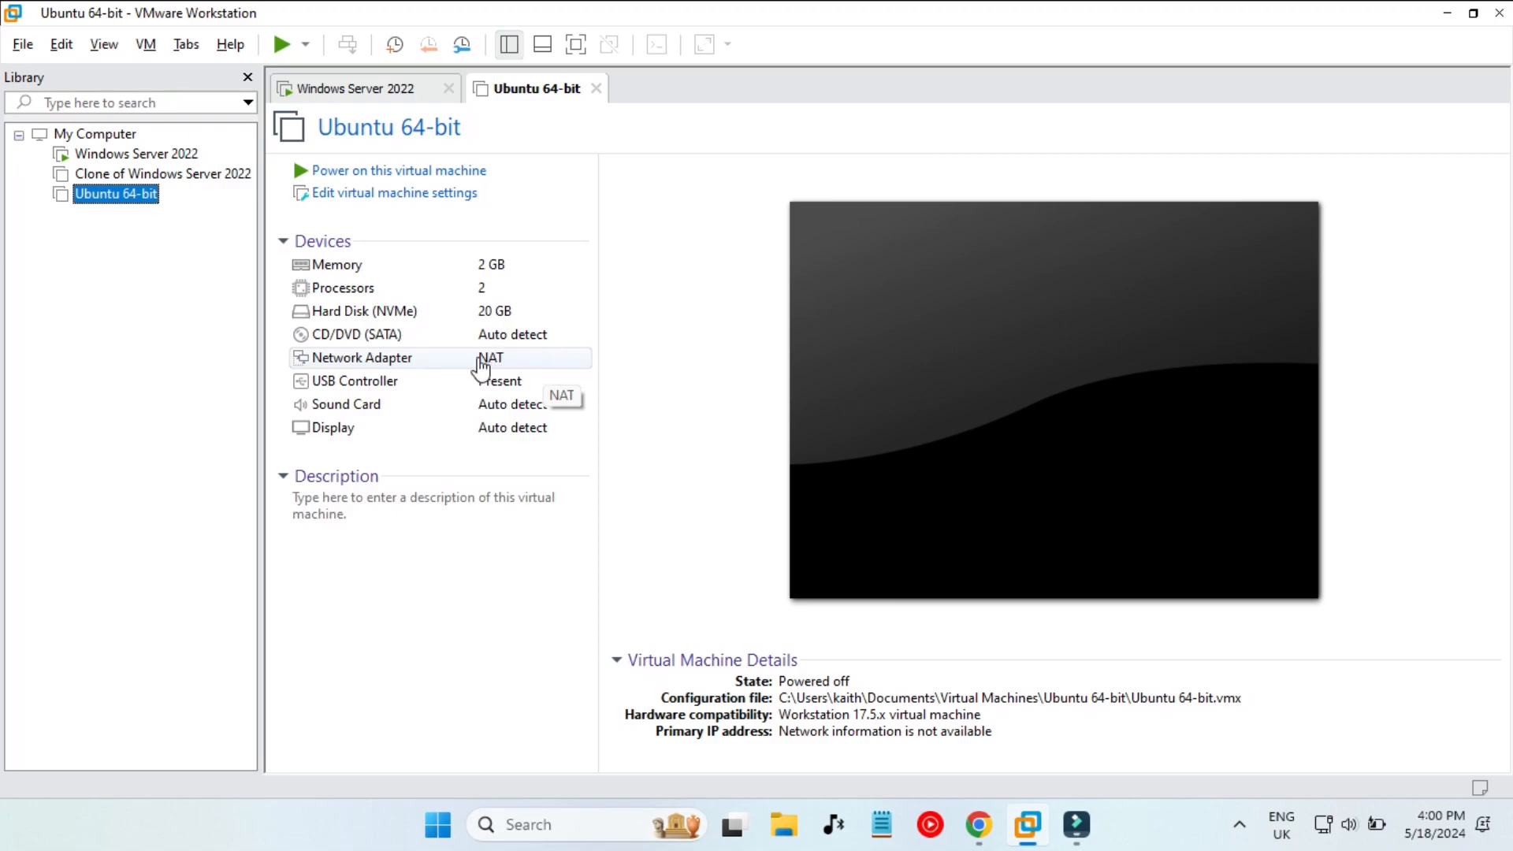
pyautogui.rightClick(130, 207)
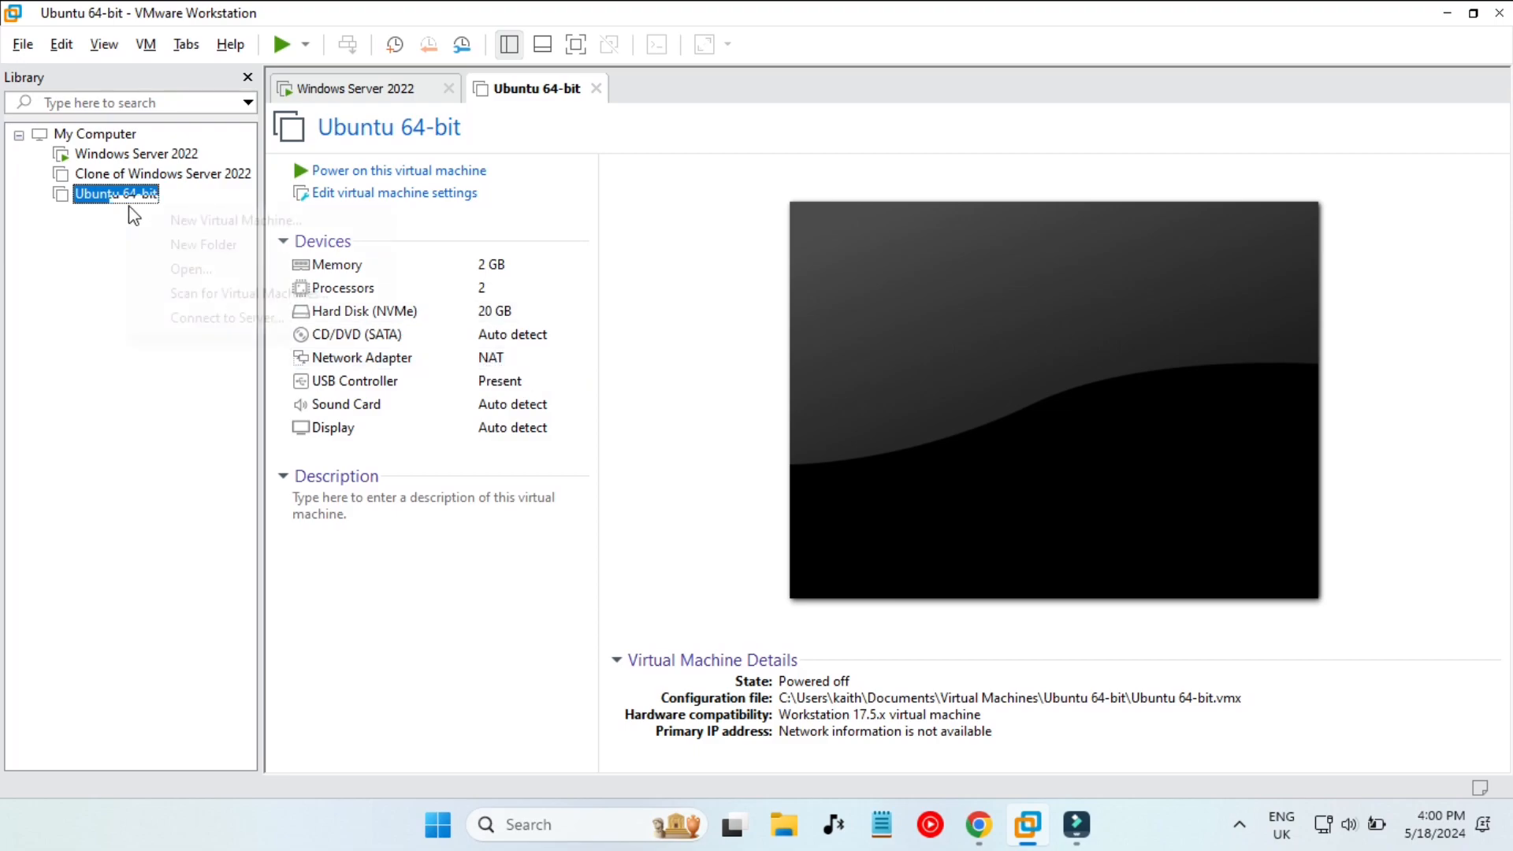
pyautogui.click(405, 202)
# - Load ubuntu-20.04.6-desktop-amd64.iso from Downloads into the VM's CD/DVD drive, confirm NAT, and save
pyautogui.click(402, 195)
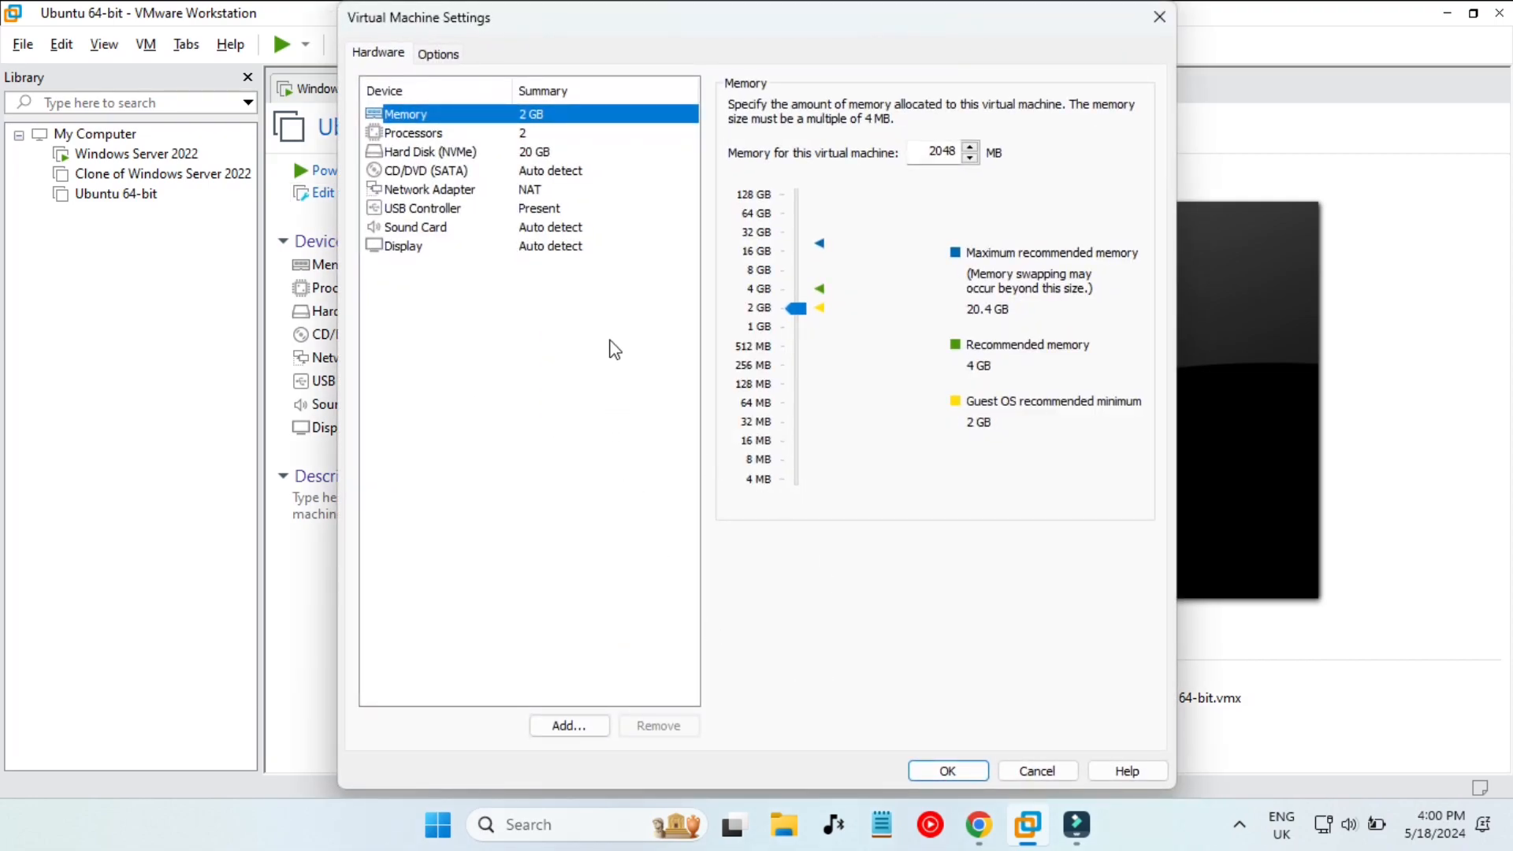
pyautogui.click(499, 136)
pyautogui.click(527, 152)
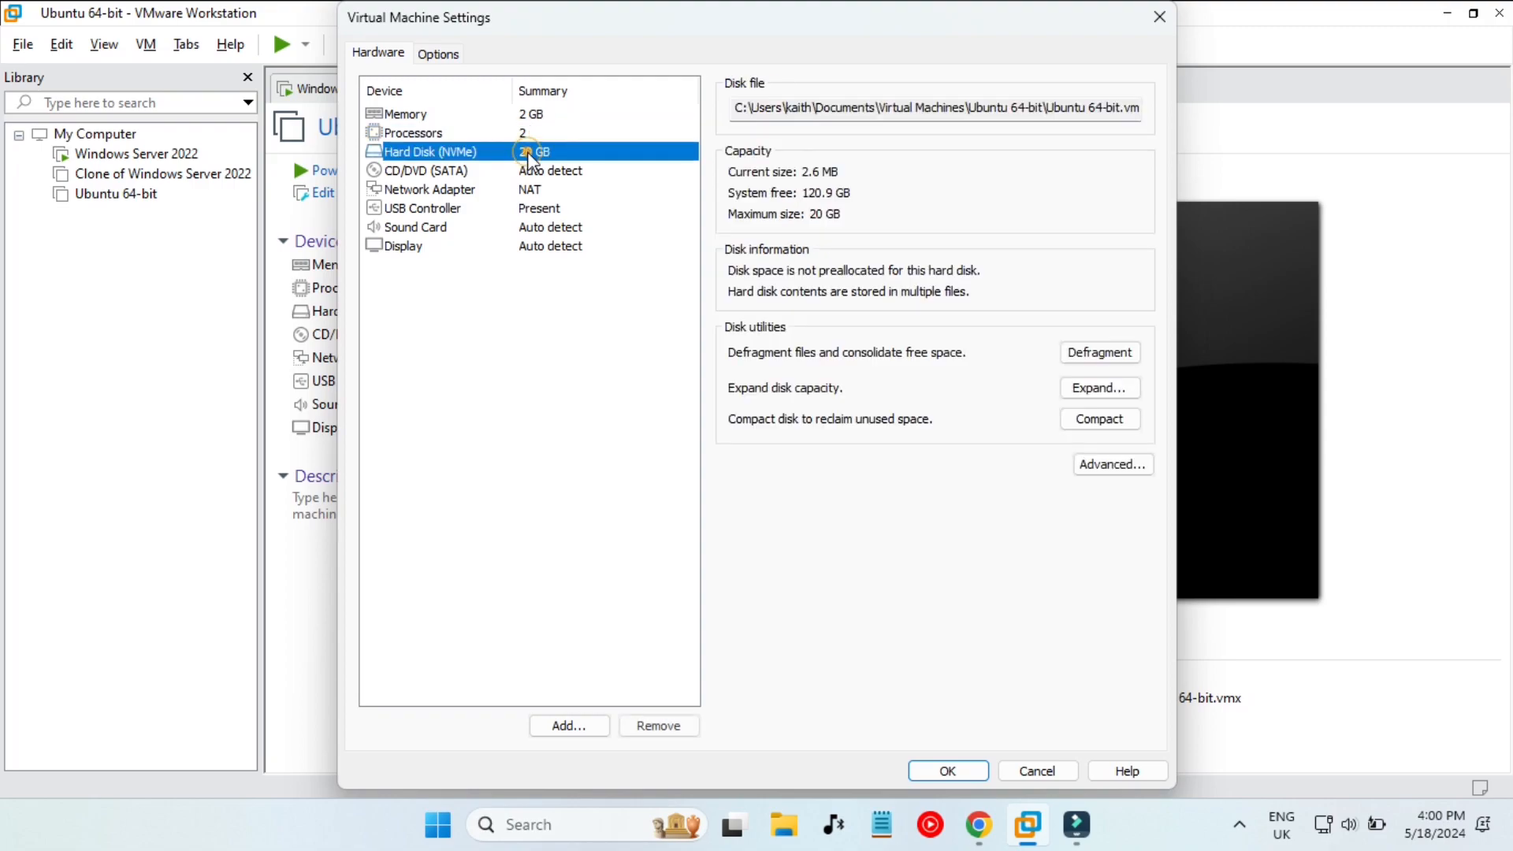
pyautogui.click(557, 171)
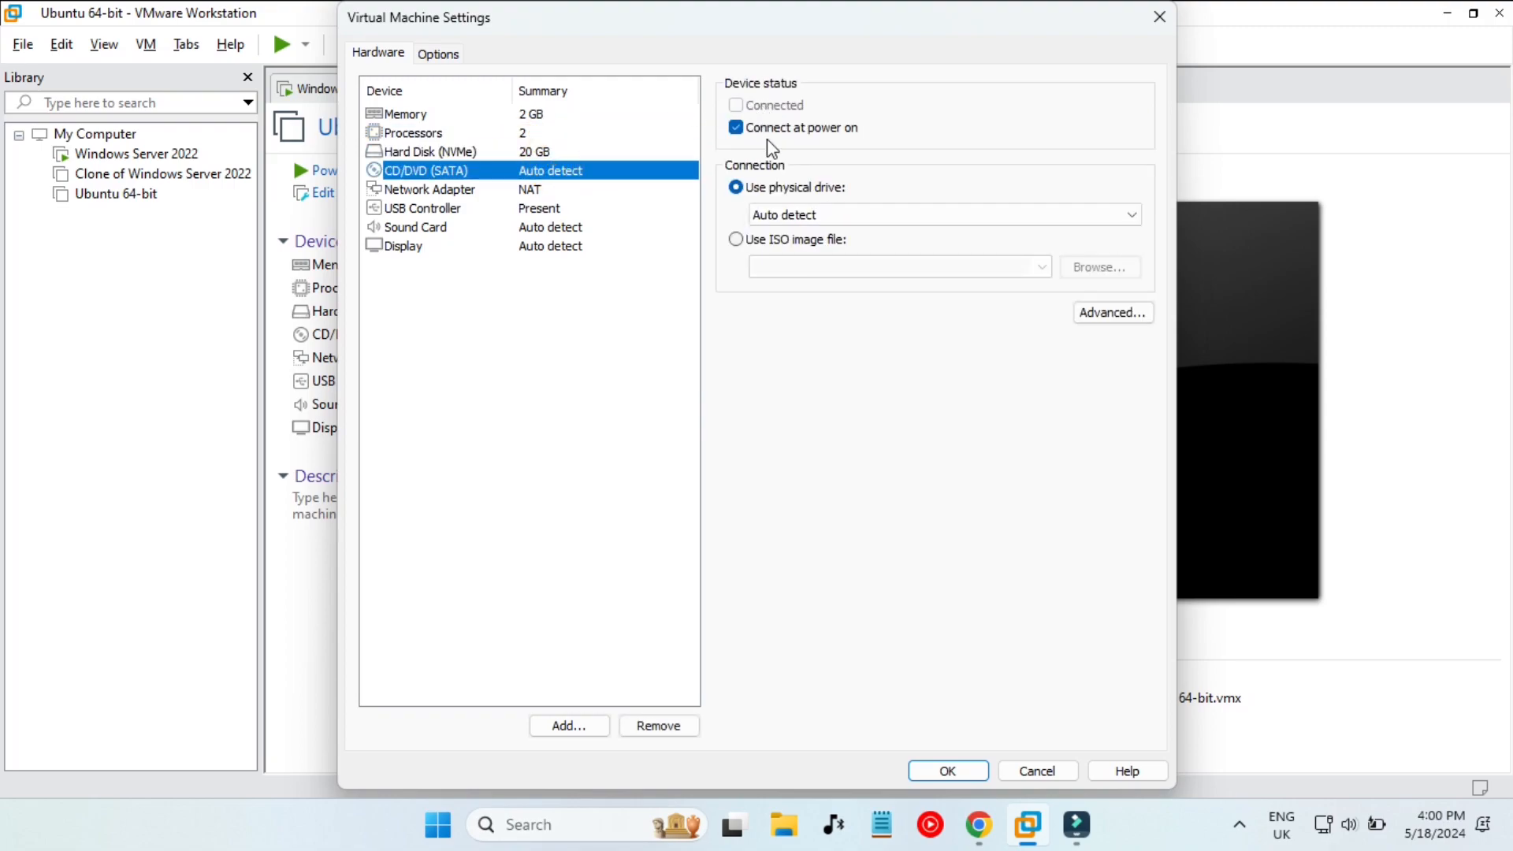
pyautogui.click(736, 239)
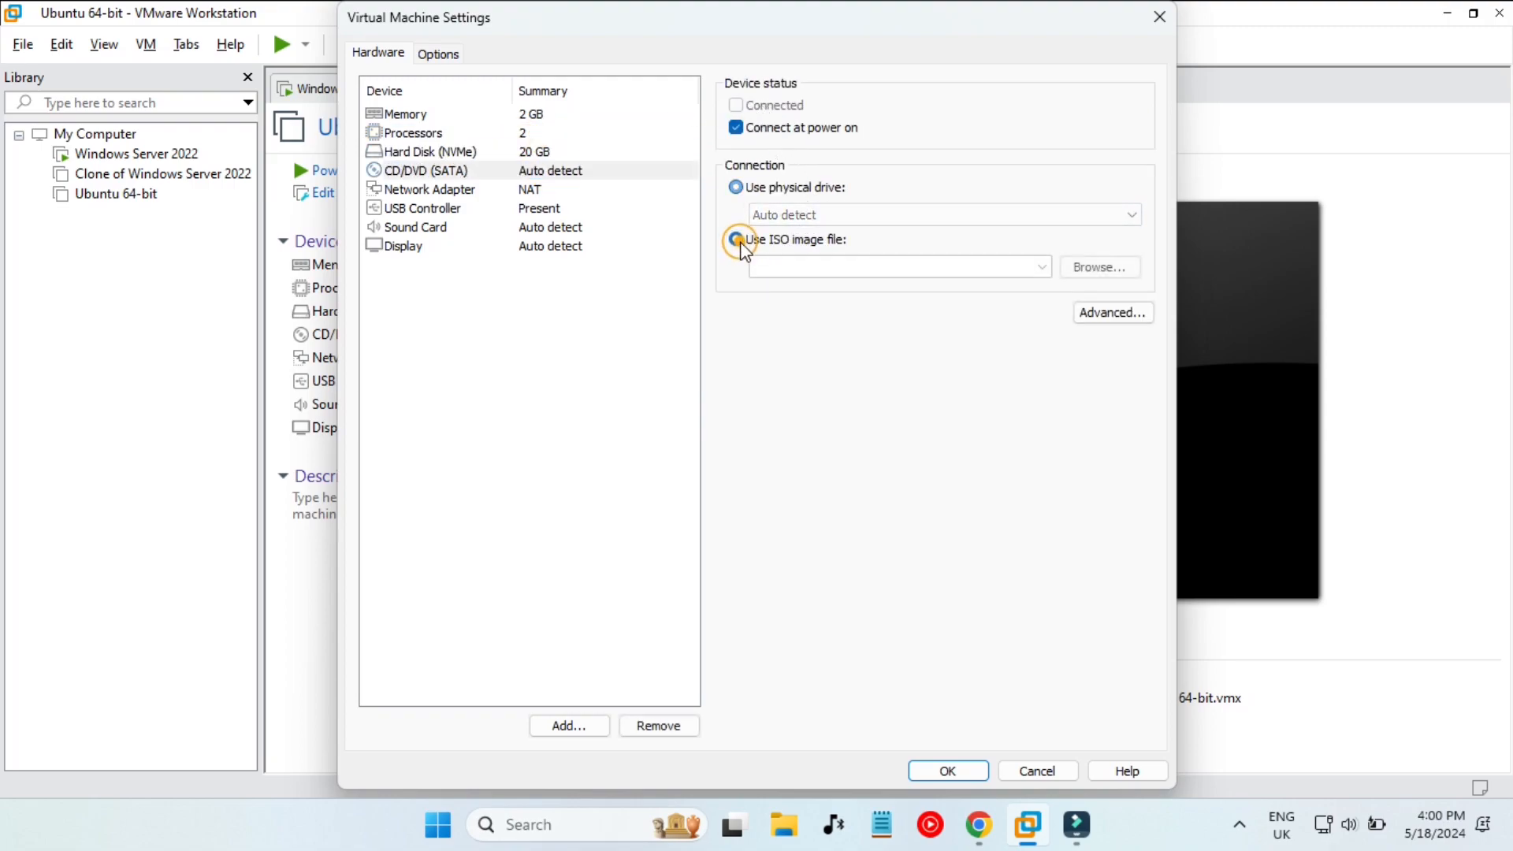
pyautogui.click(1095, 268)
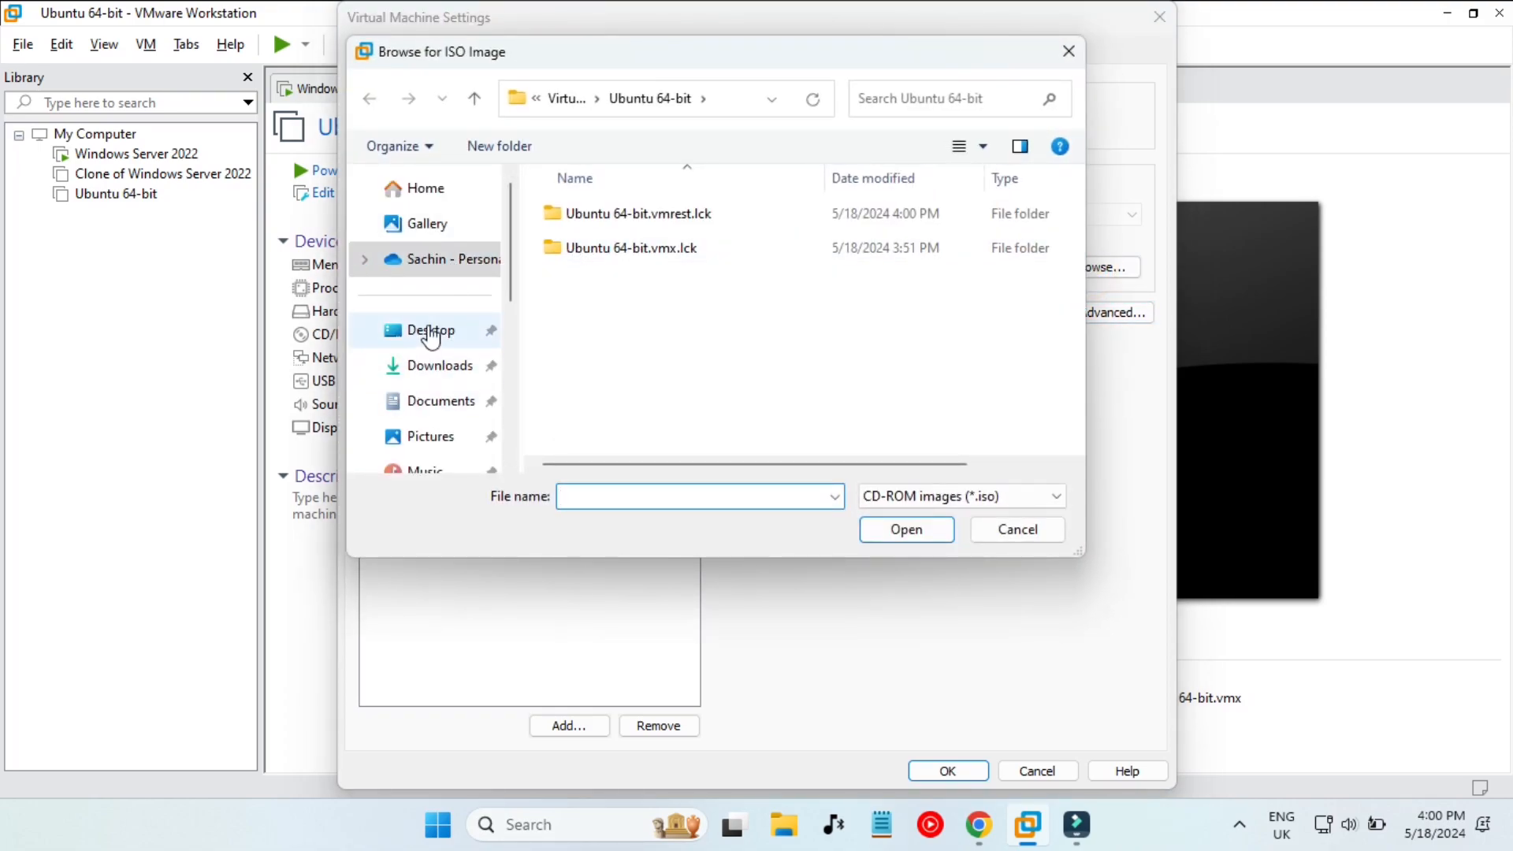
pyautogui.click(431, 366)
pyautogui.click(611, 247)
pyautogui.doubleClick(611, 248)
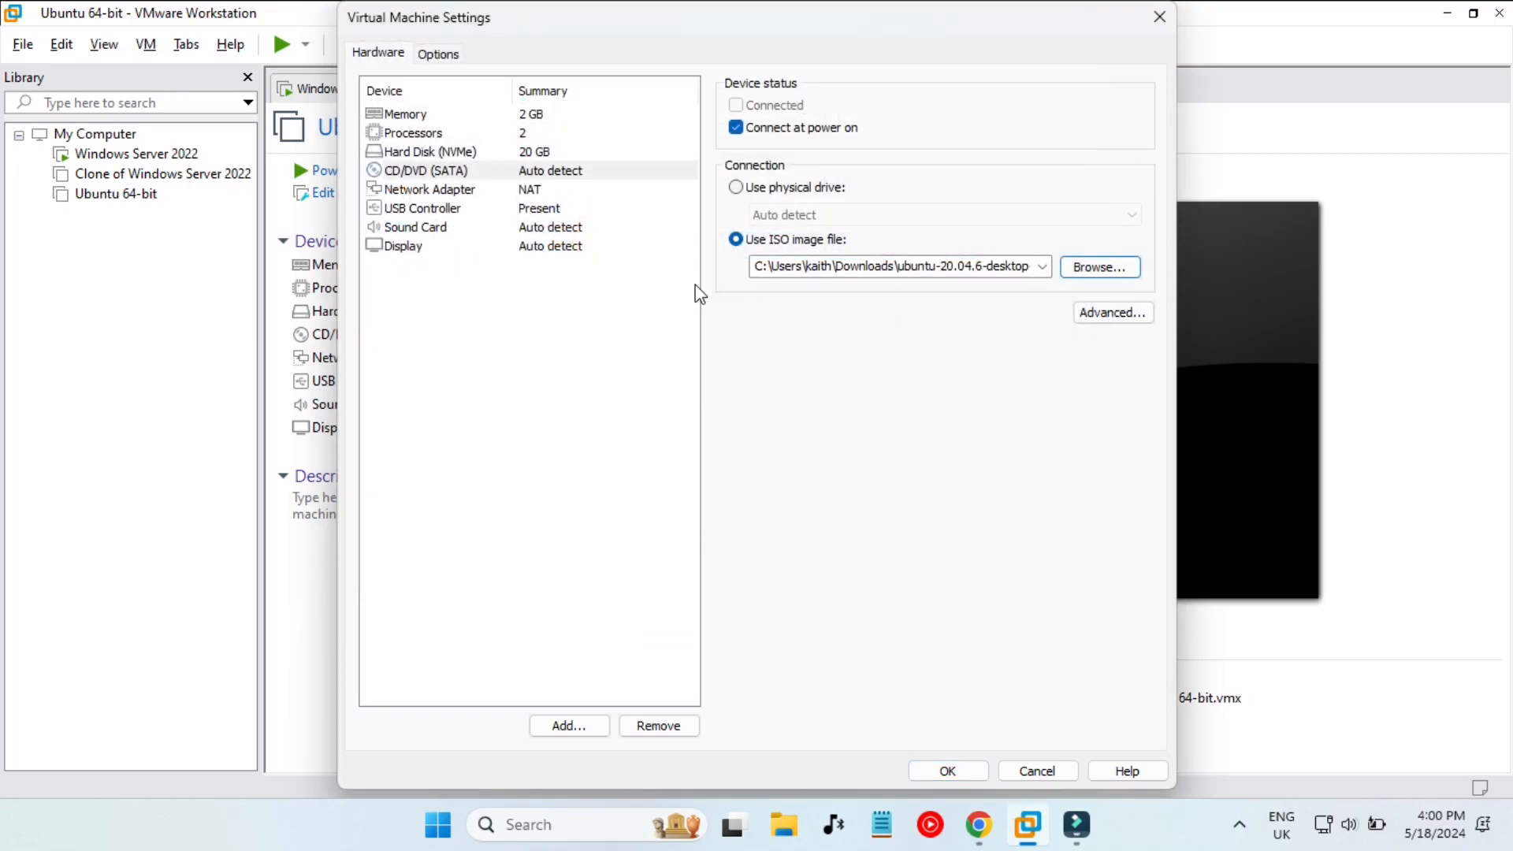
pyautogui.click(531, 192)
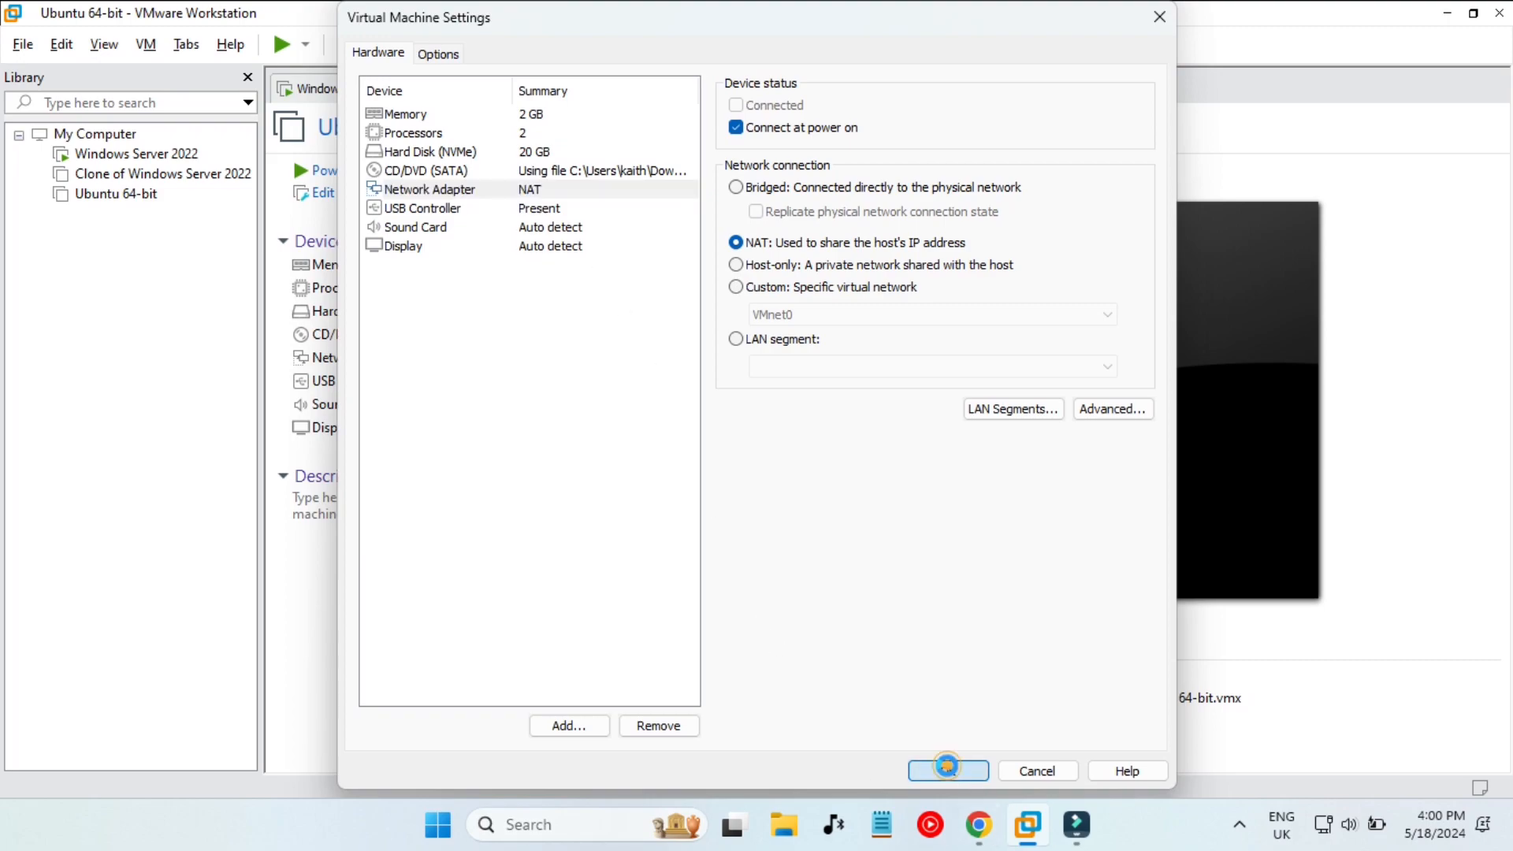
pyautogui.click(948, 771)
# - Power on the Ubuntu VM, dismiss the hint bar, and run it full screen until the installer appears
pyautogui.click(412, 170)
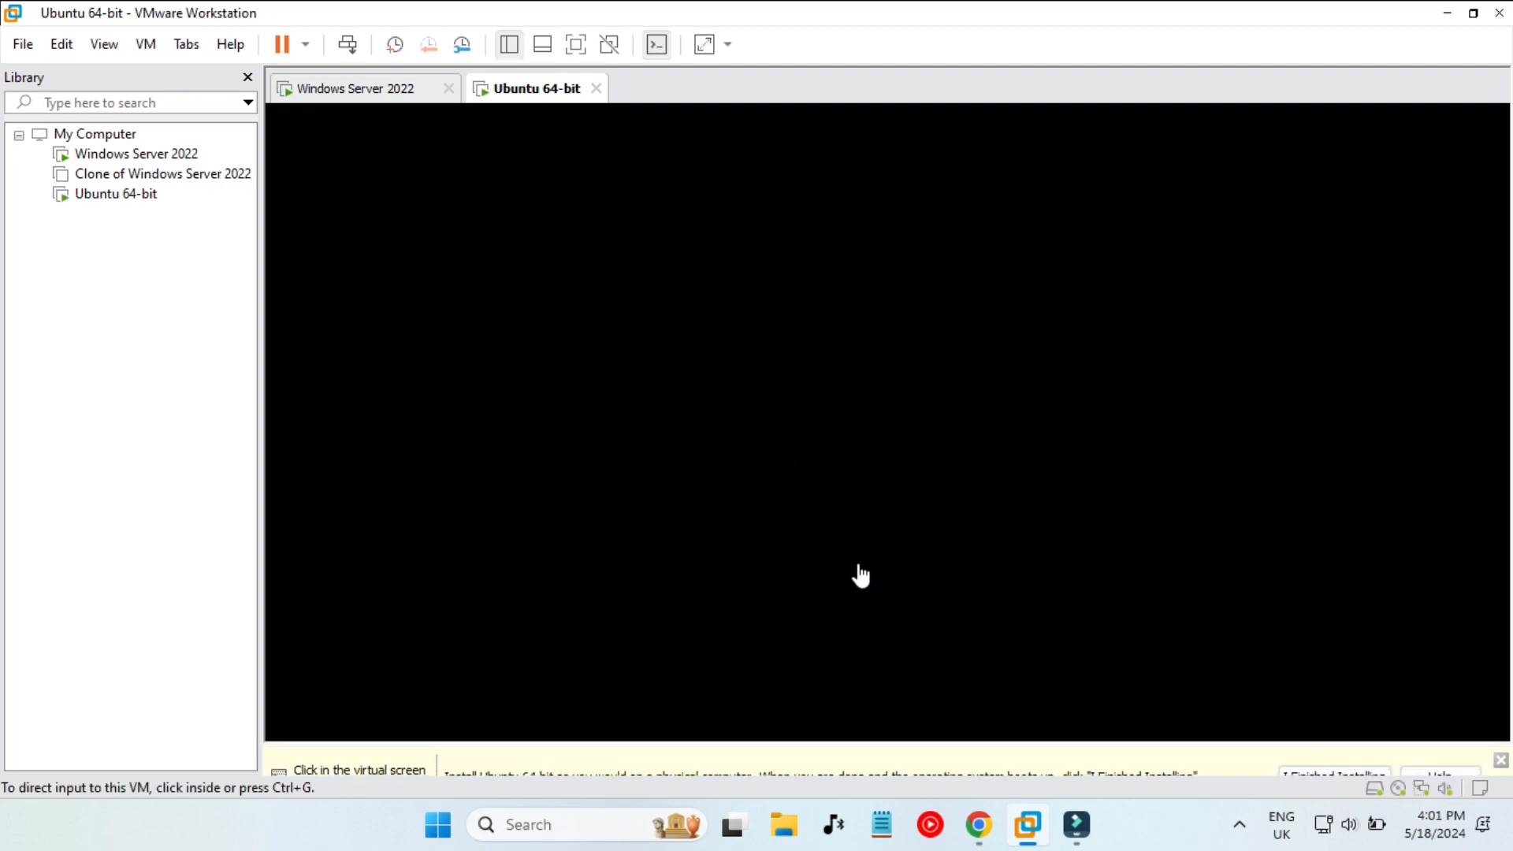
pyautogui.click(1501, 730)
pyautogui.click(747, 520)
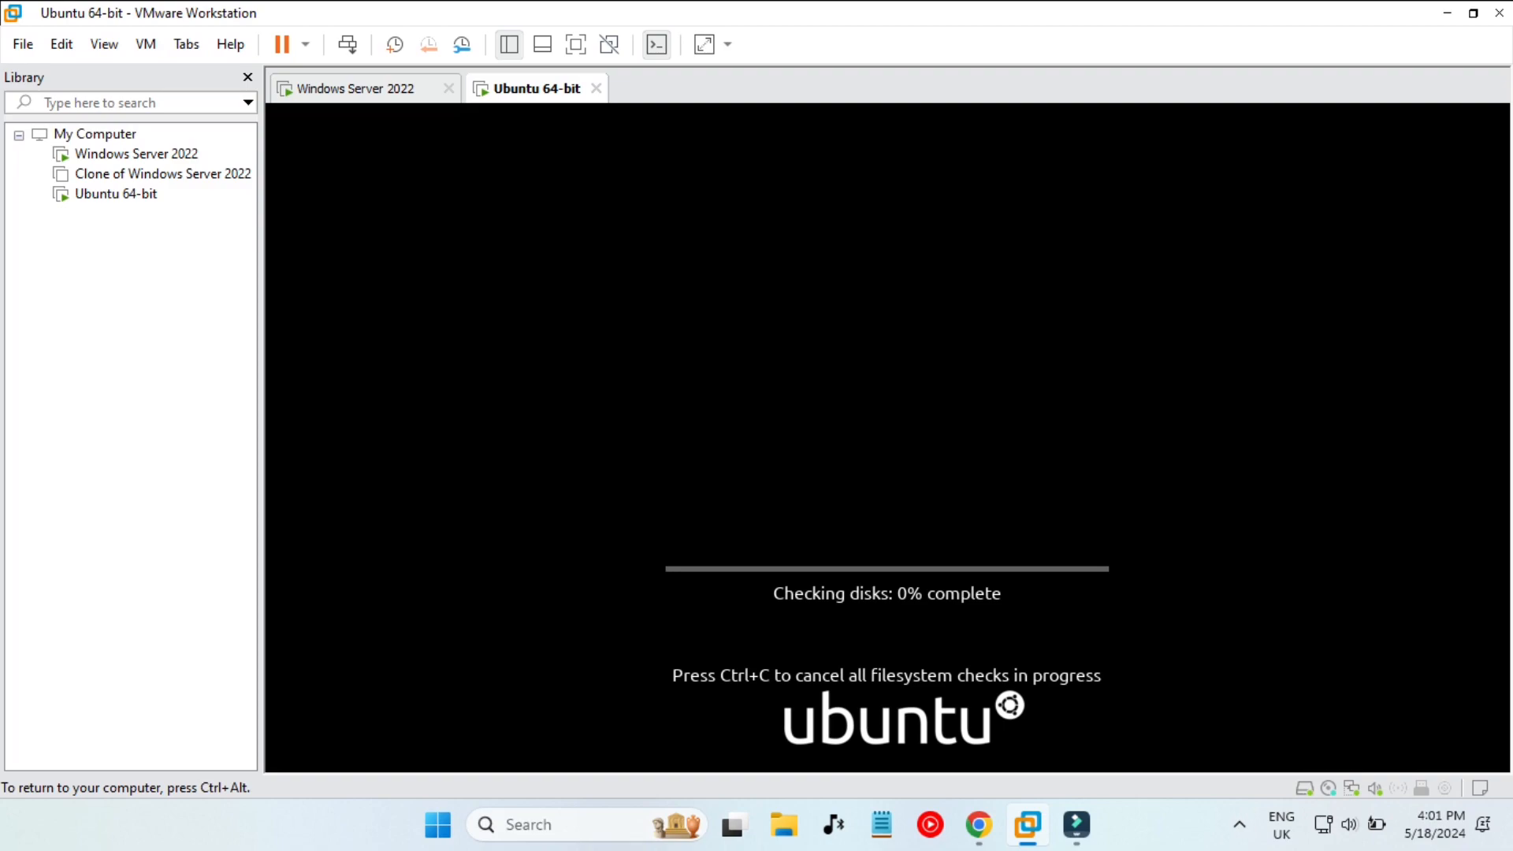
pyautogui.click(576, 45)
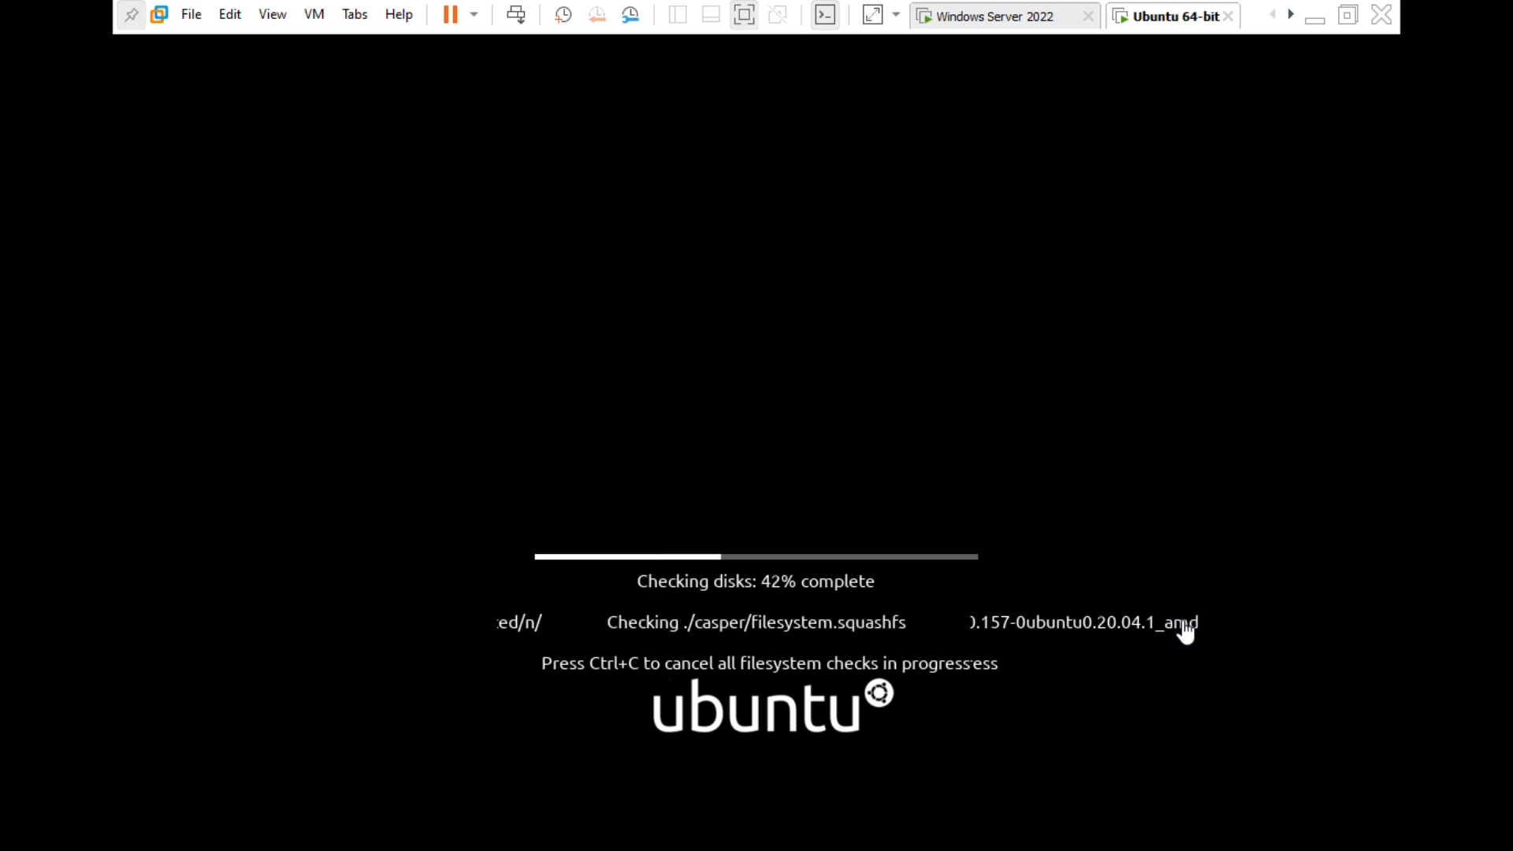
pyautogui.click(1186, 630)
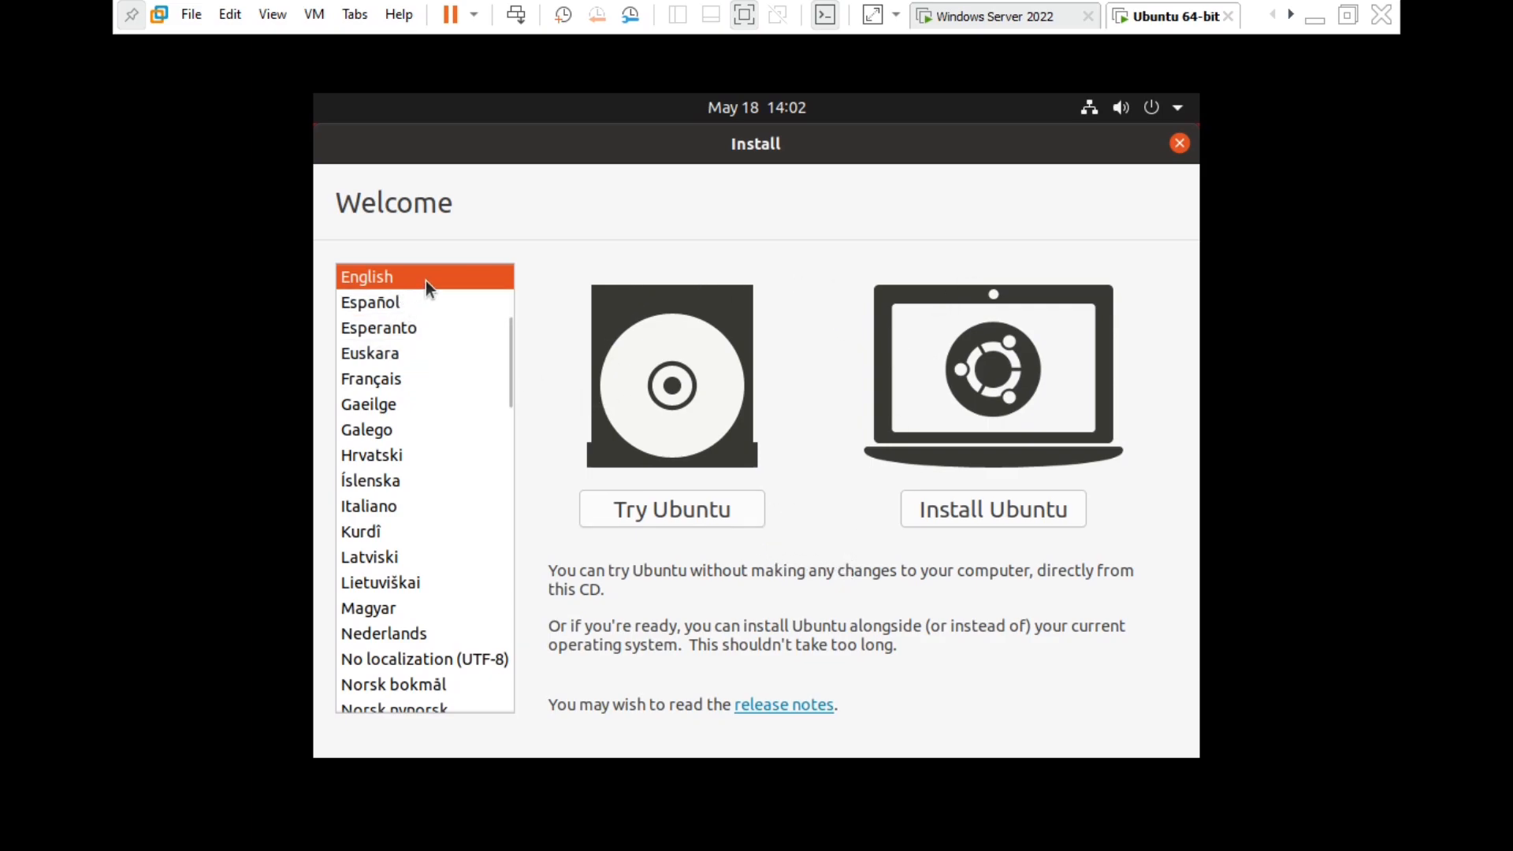
# - Install Ubuntu with English (US) keyboard, third-party software, no update downloads, and the whole disk erased
pyautogui.click(1007, 504)
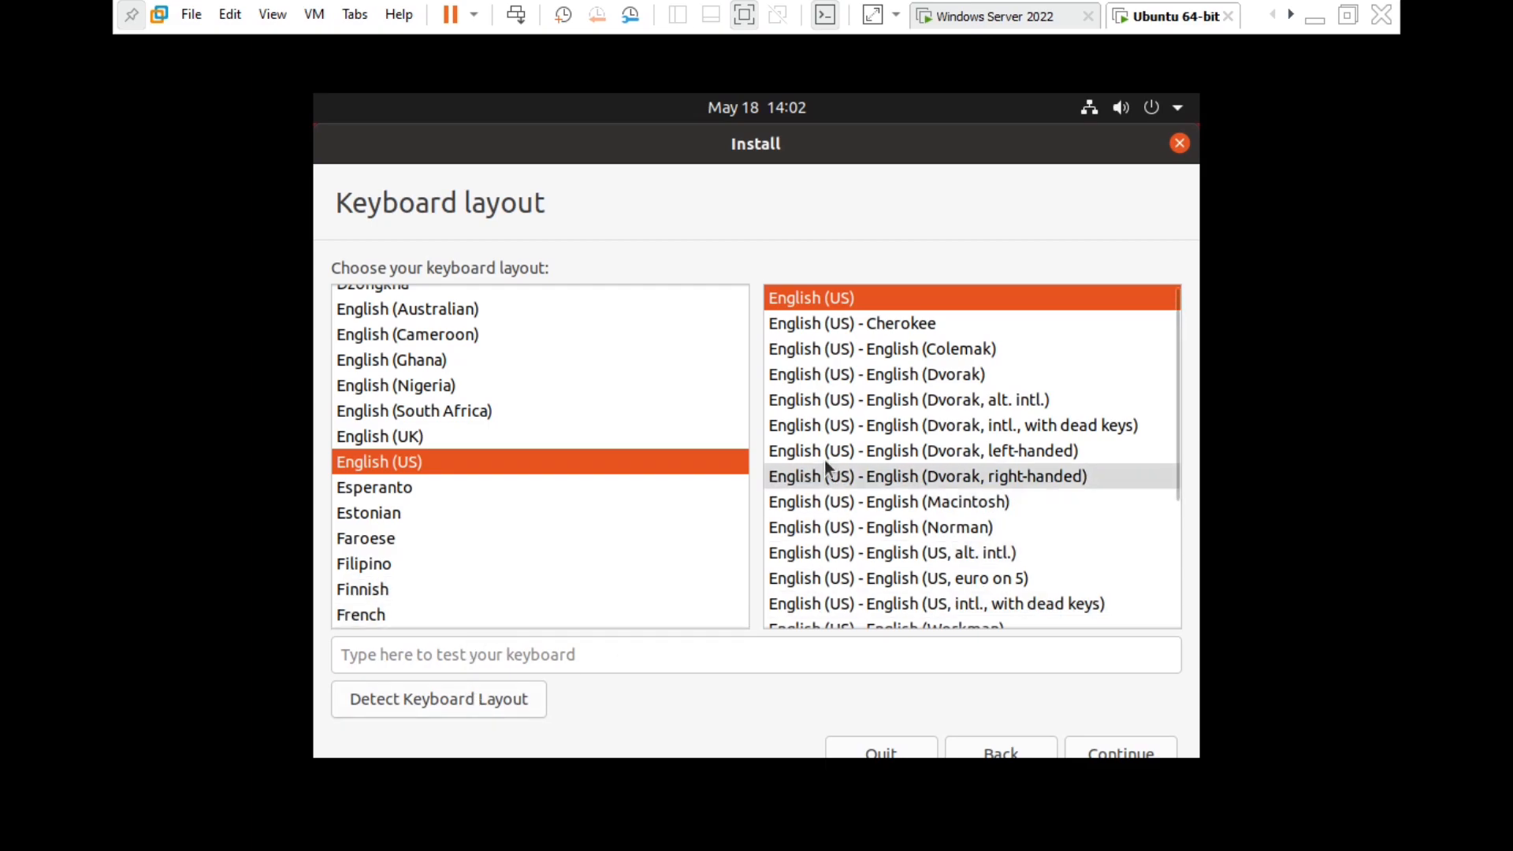
pyautogui.press('Return')
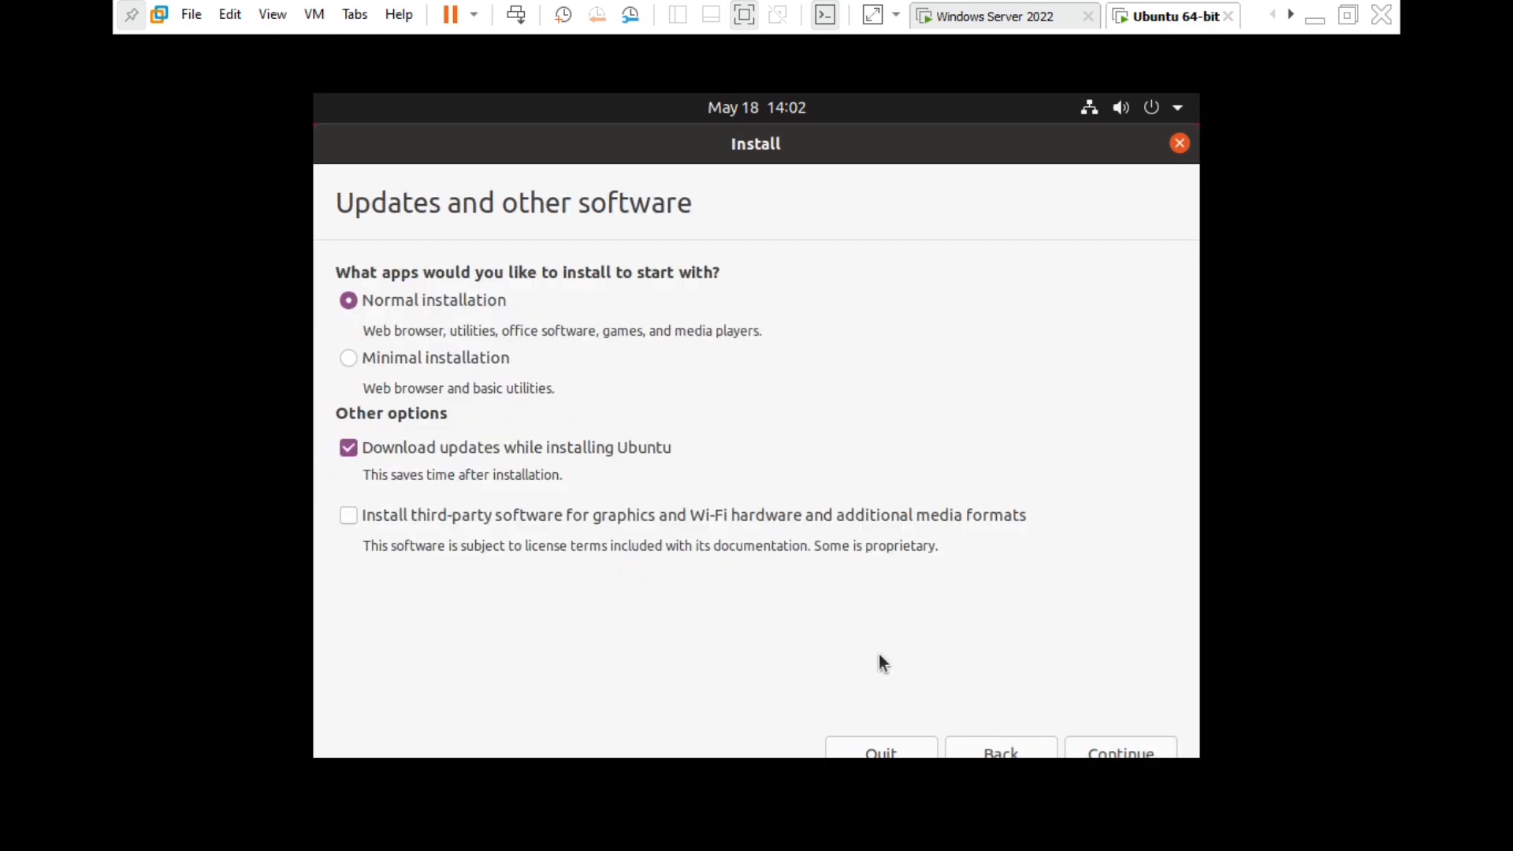
pyautogui.click(445, 516)
pyautogui.click(480, 446)
pyautogui.click(1111, 747)
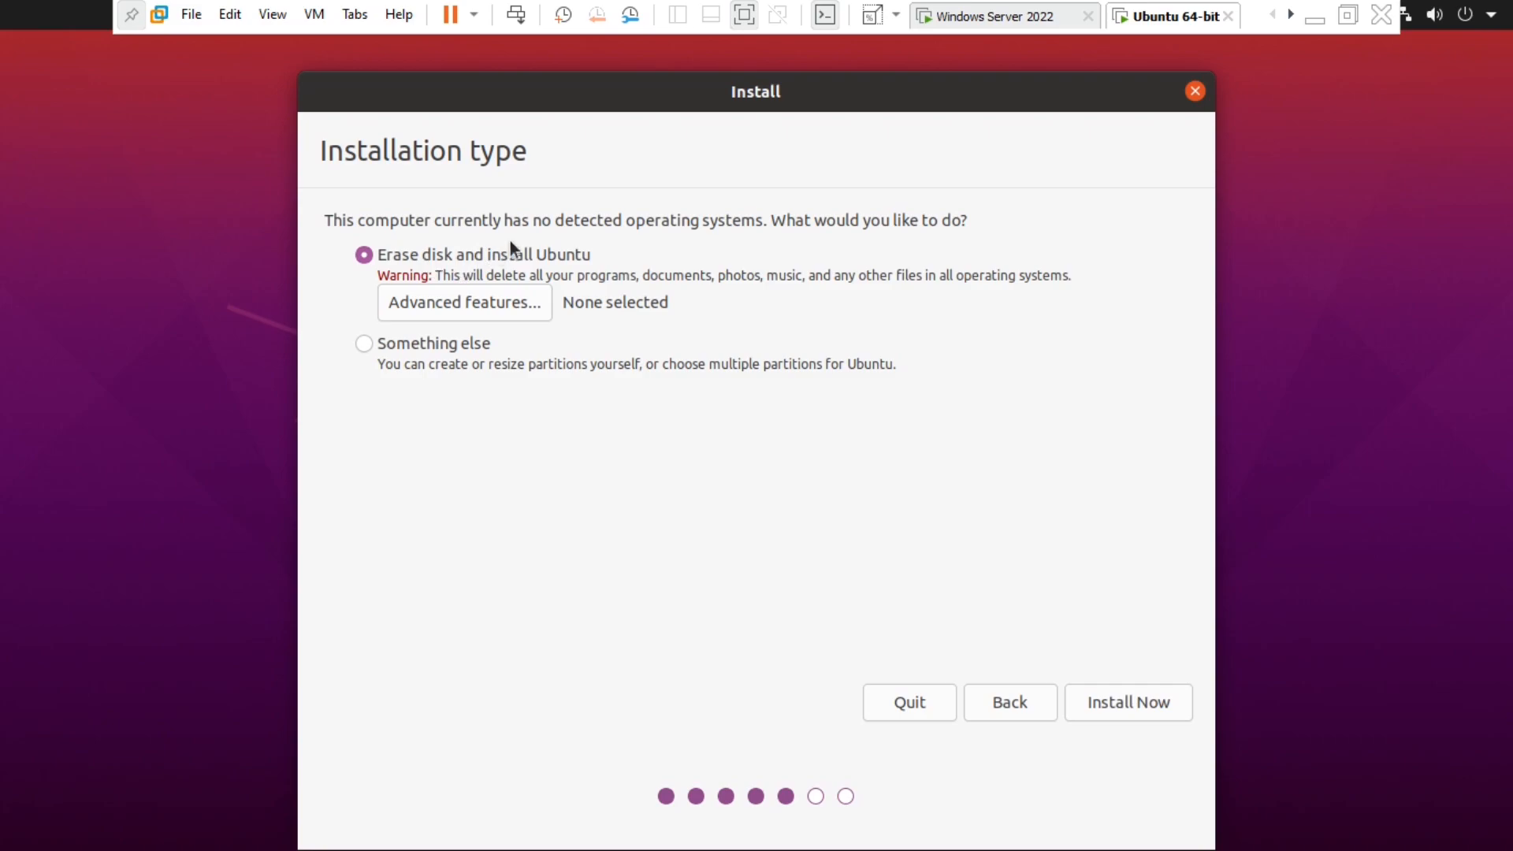
pyautogui.click(1124, 700)
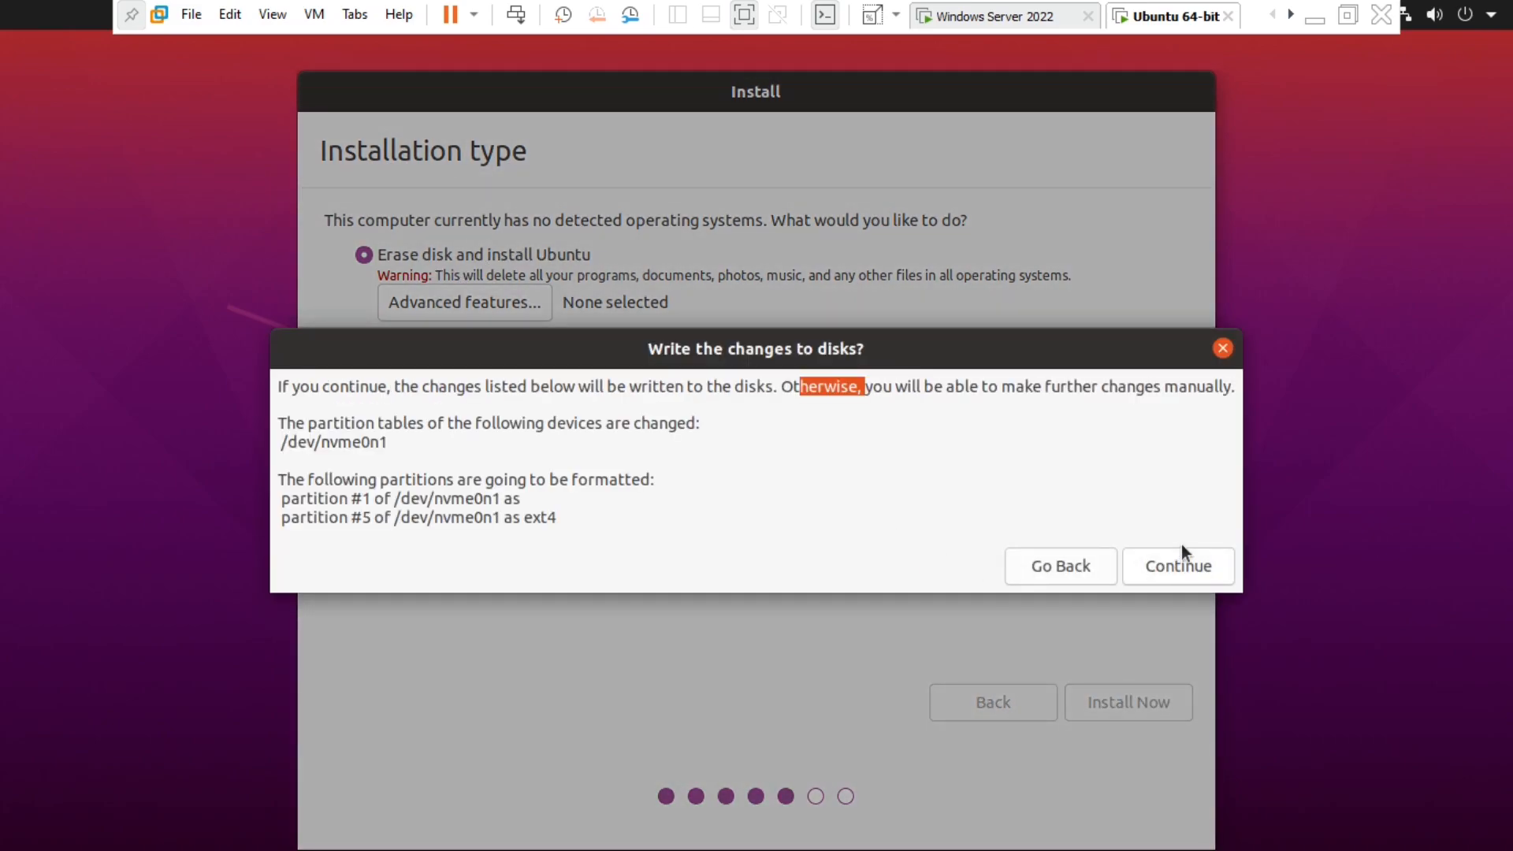
# - Confirm the disk changes and location, then enter the name 'user one' and adjust the username
pyautogui.click(1180, 561)
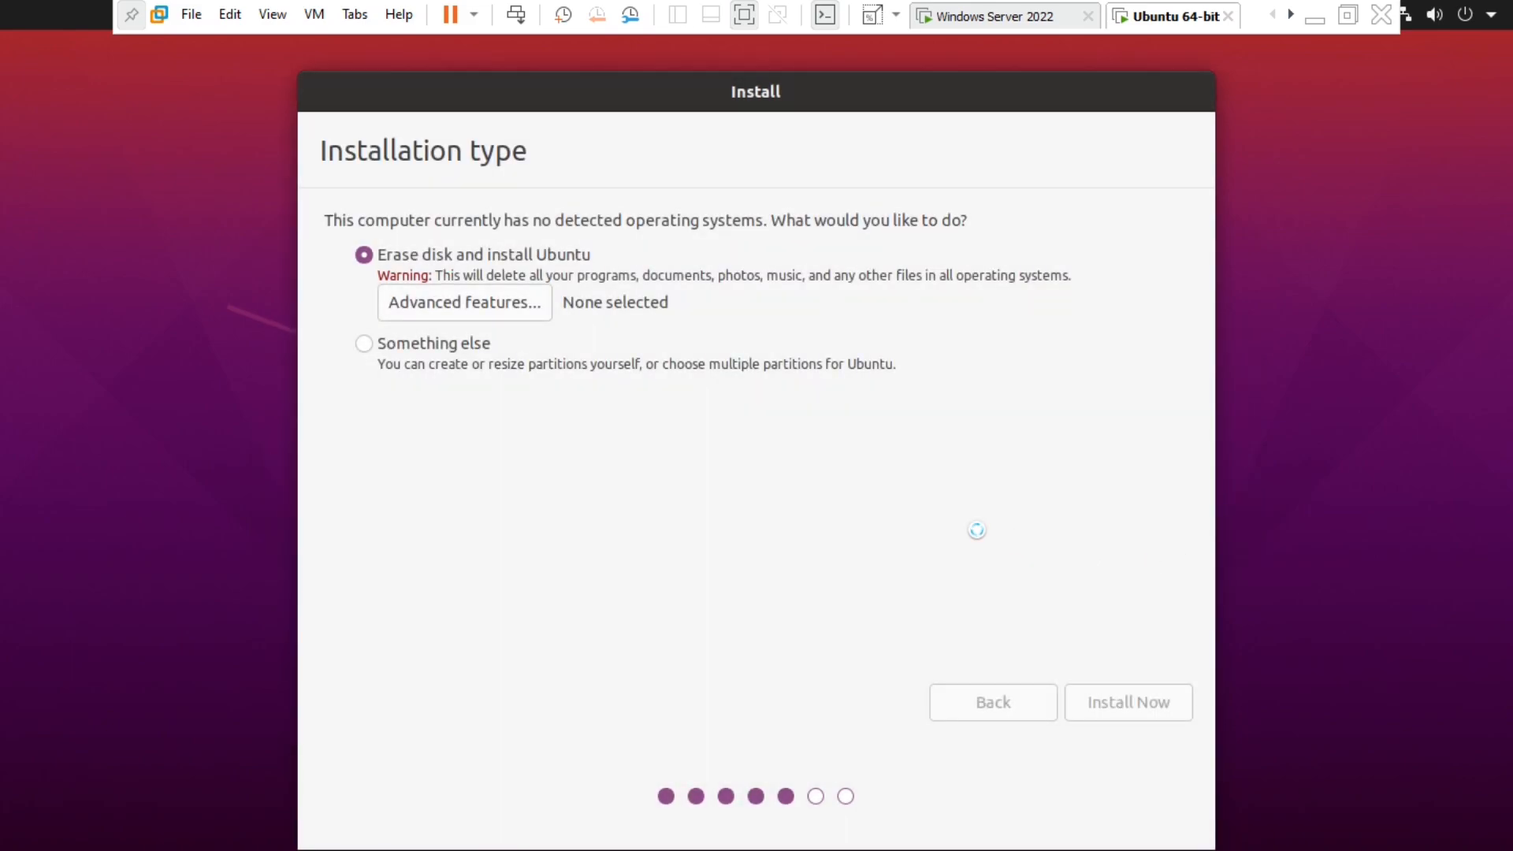
pyautogui.click(1119, 717)
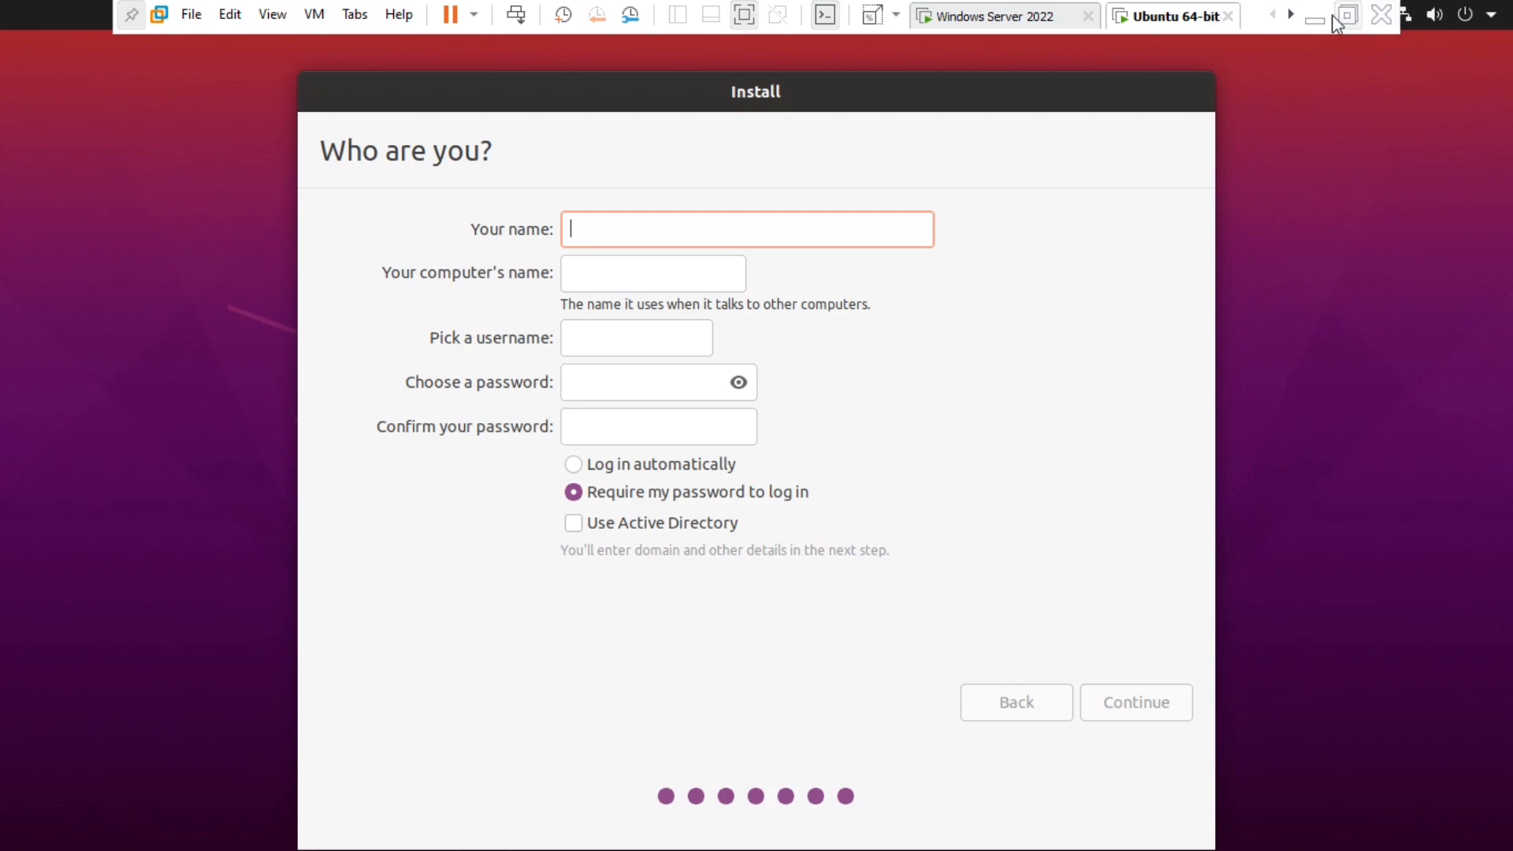
pyautogui.write('user one')
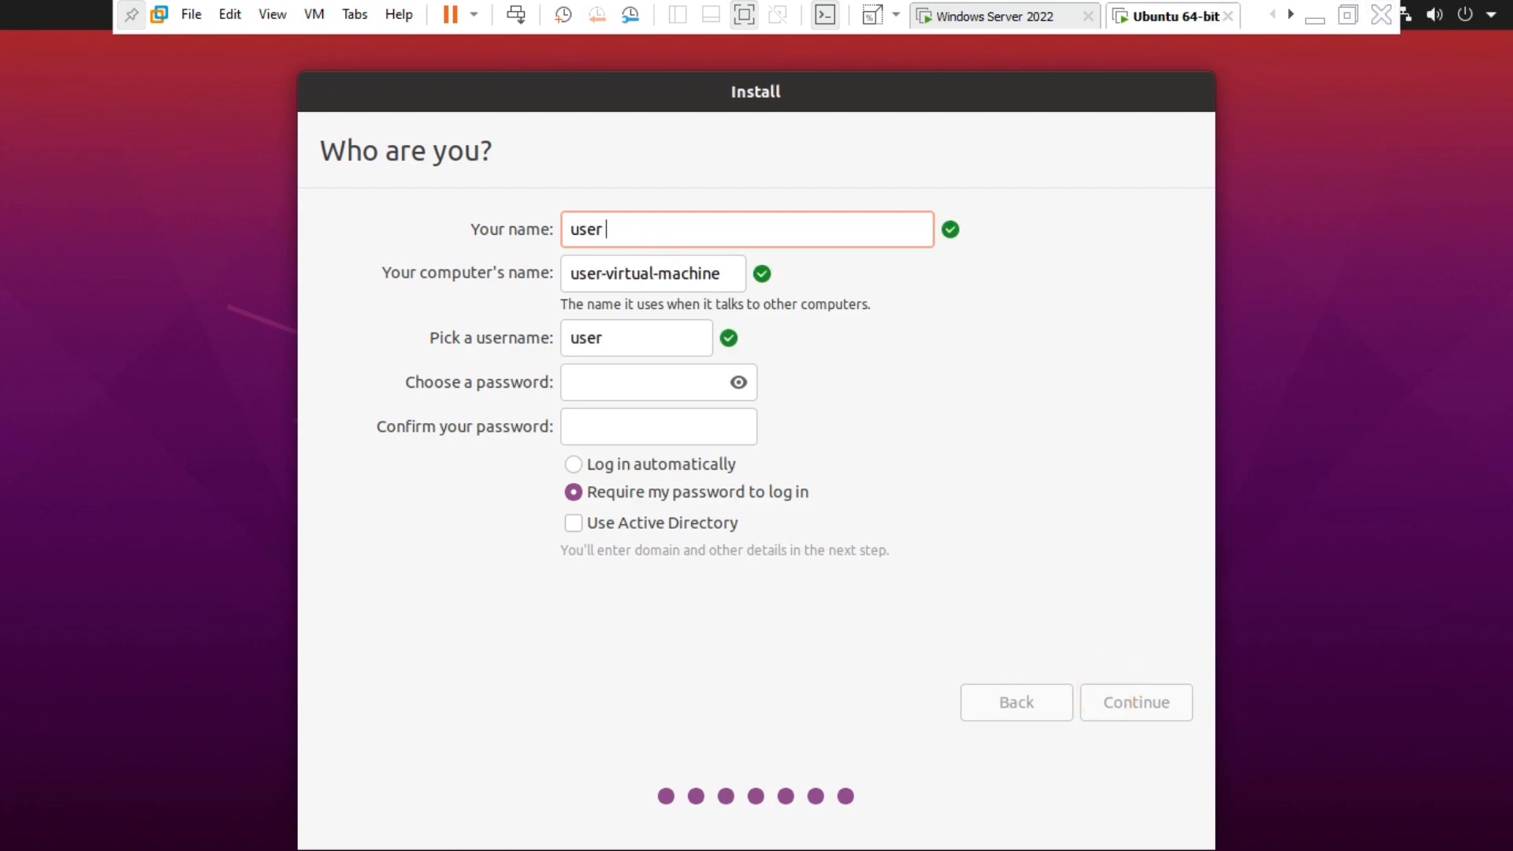
pyautogui.click(626, 351)
pyautogui.write('1')
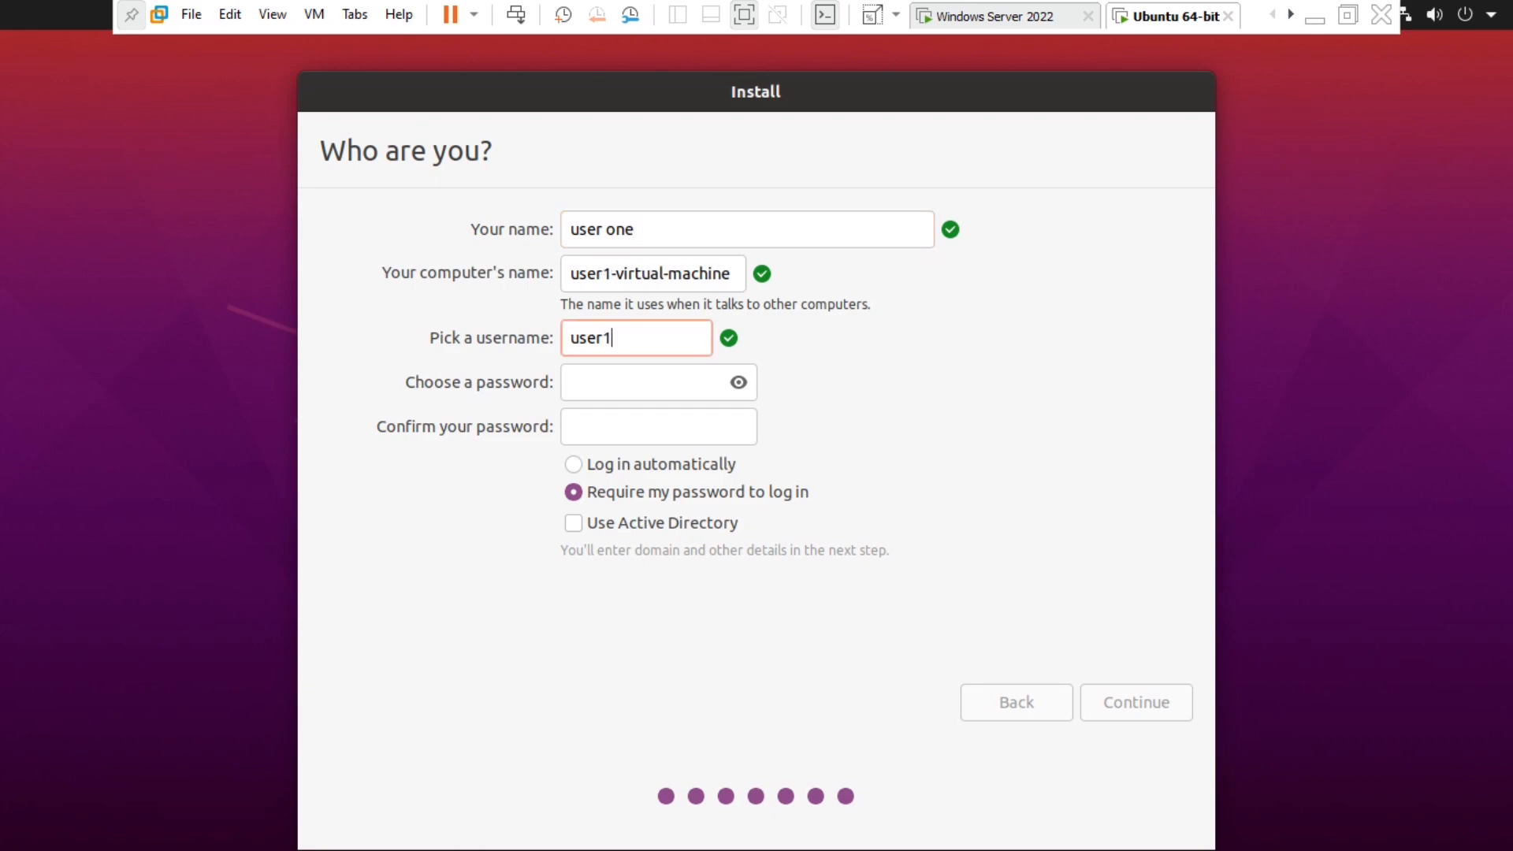
# - Enter and confirm the account password, then continue the installation
pyautogui.click(630, 386)
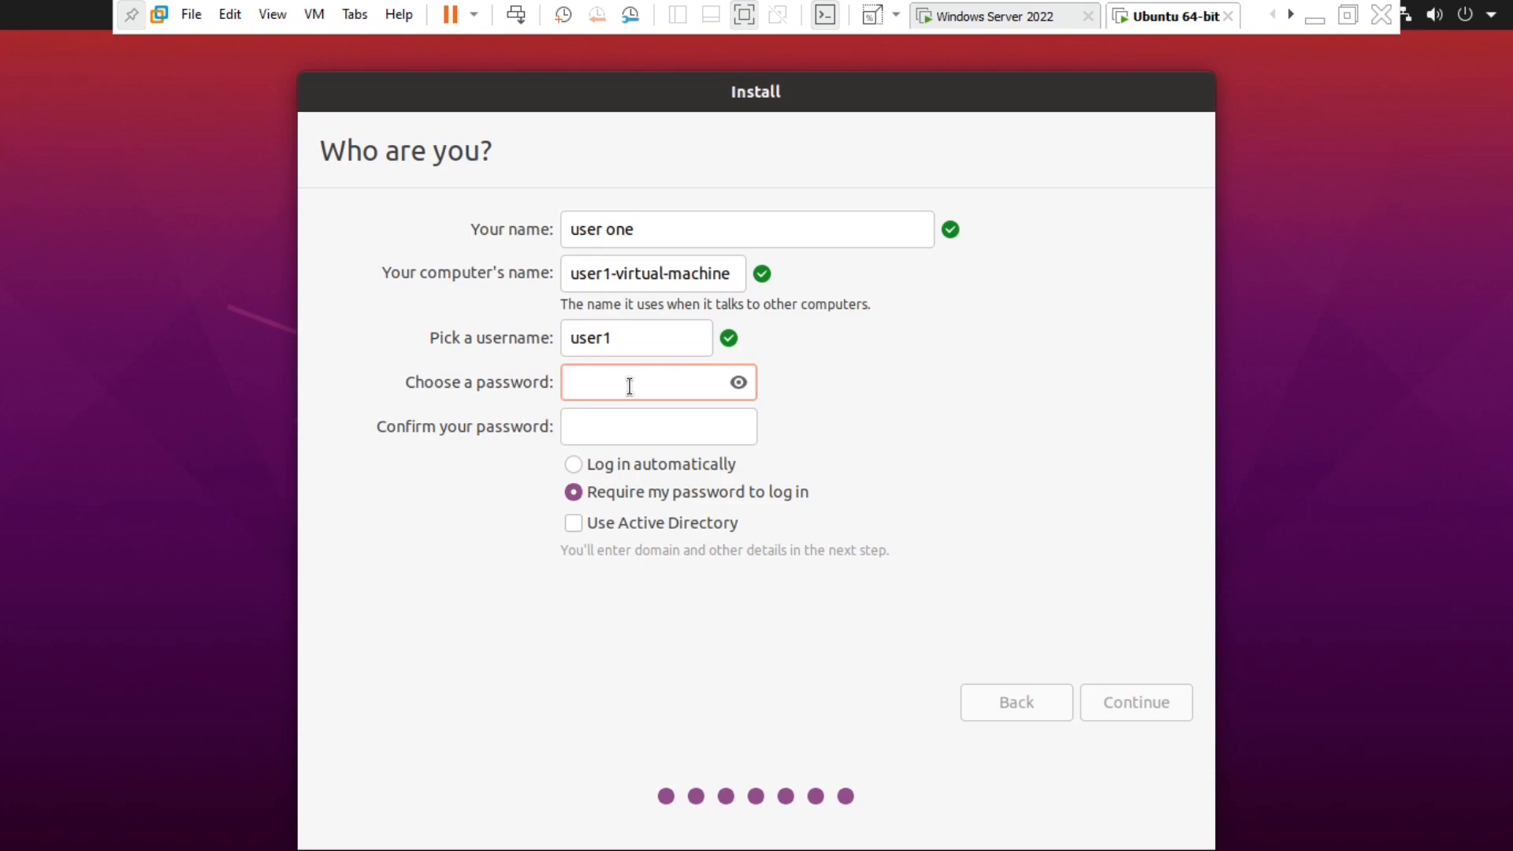
pyautogui.press('Tab')
pyautogui.click(630, 386)
pyautogui.write('1234')
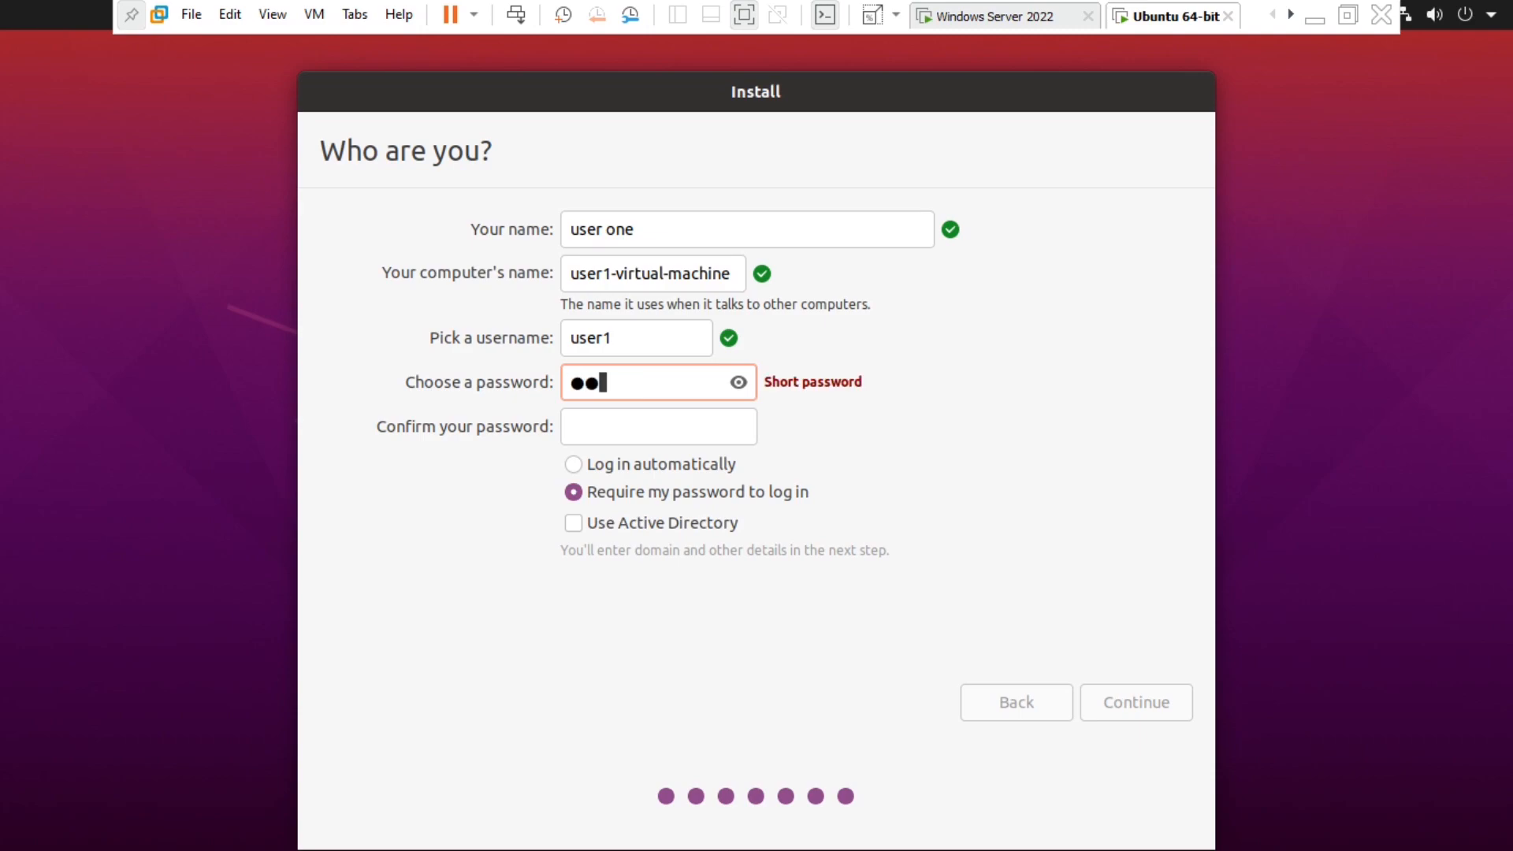
pyautogui.click(605, 416)
pyautogui.write('1234')
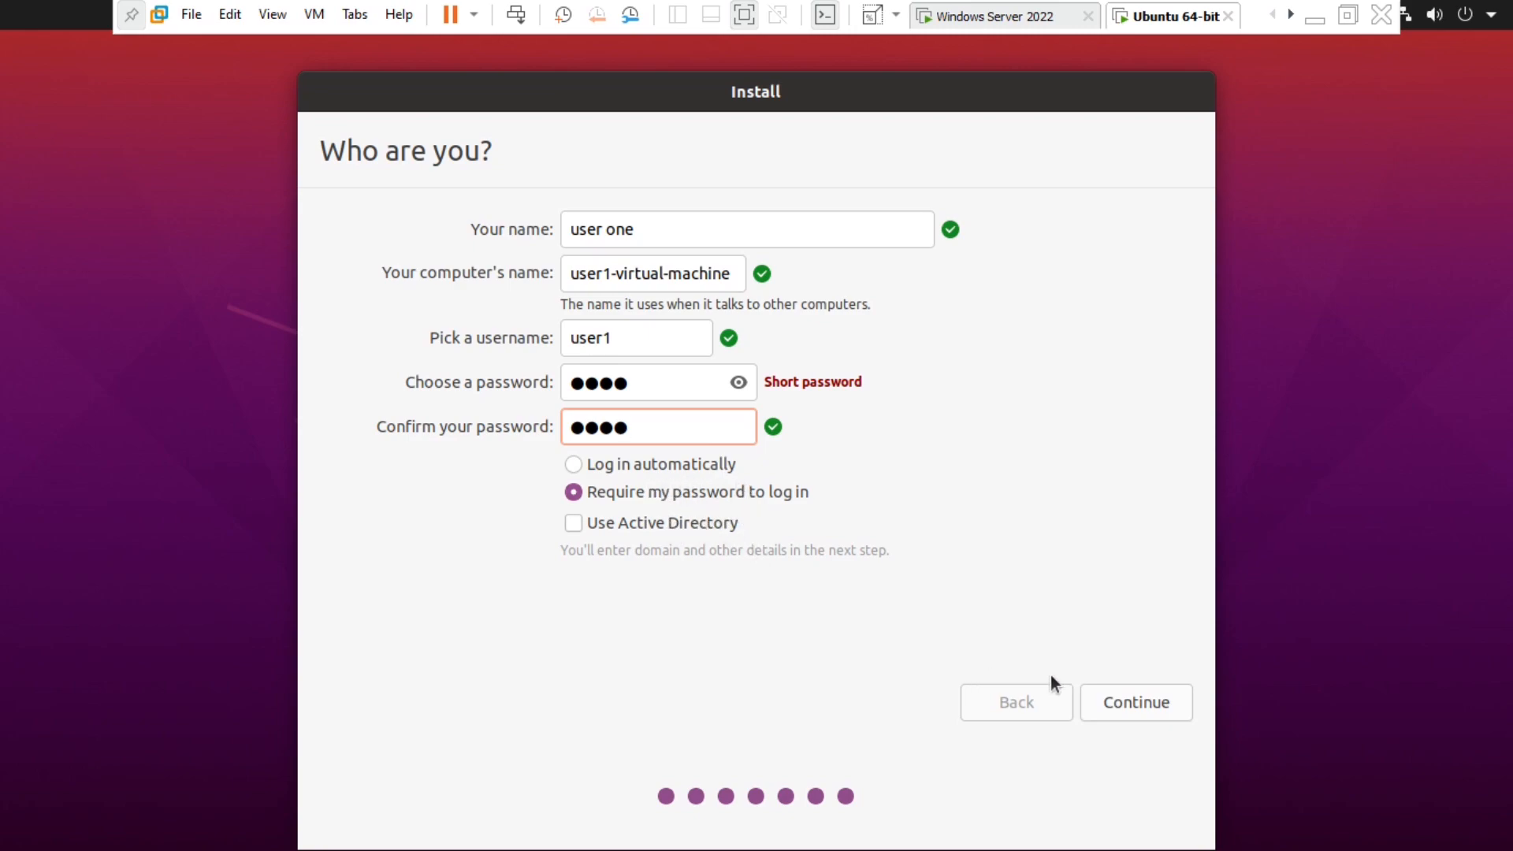
pyautogui.click(1145, 704)
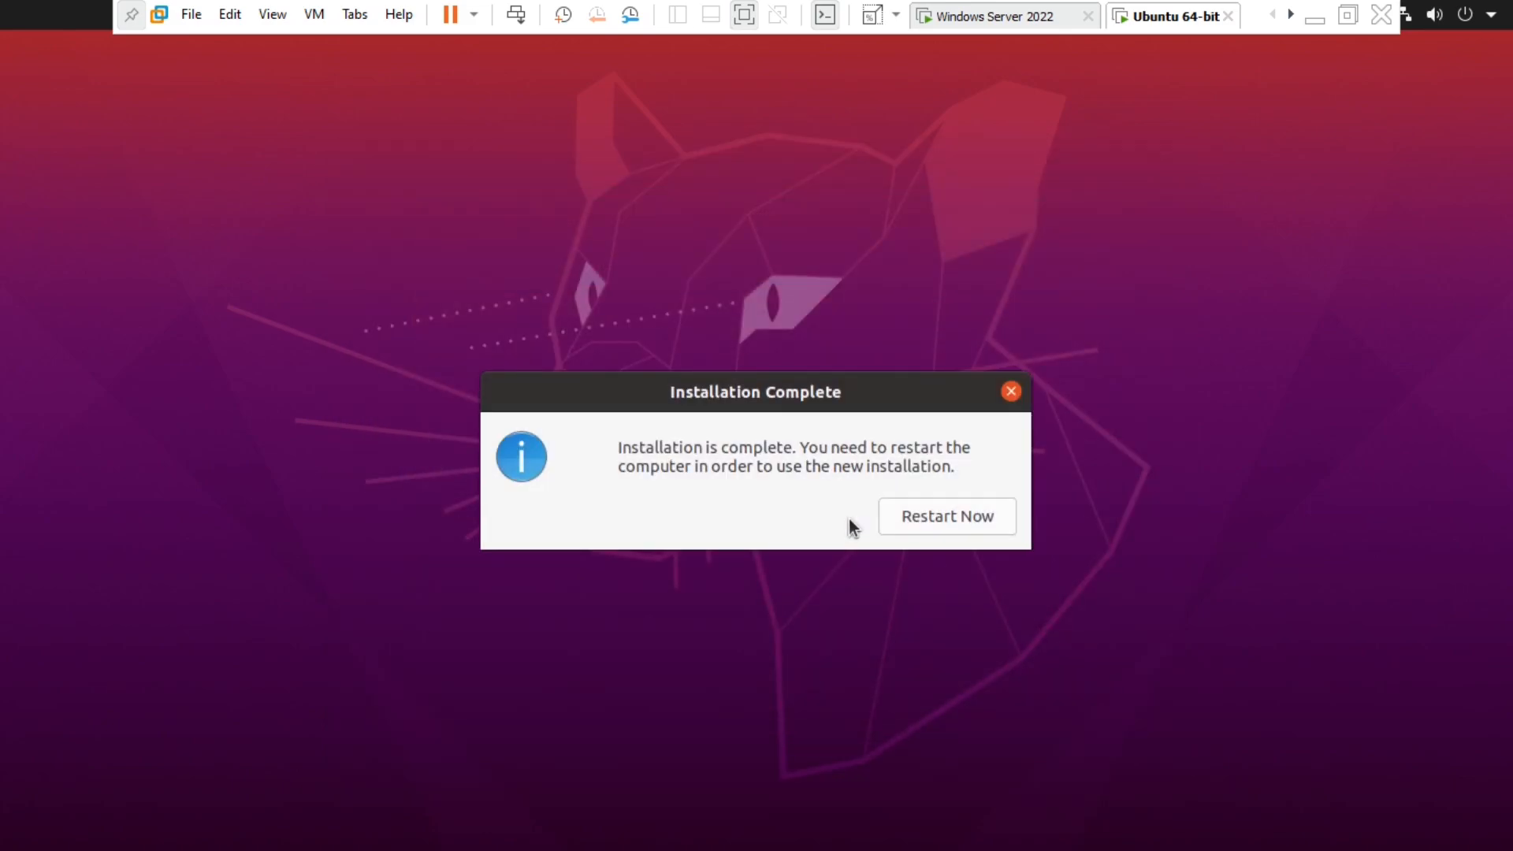
# - Restart the installed Ubuntu VM and press Enter at the remove-installation-medium prompt
pyautogui.click(926, 516)
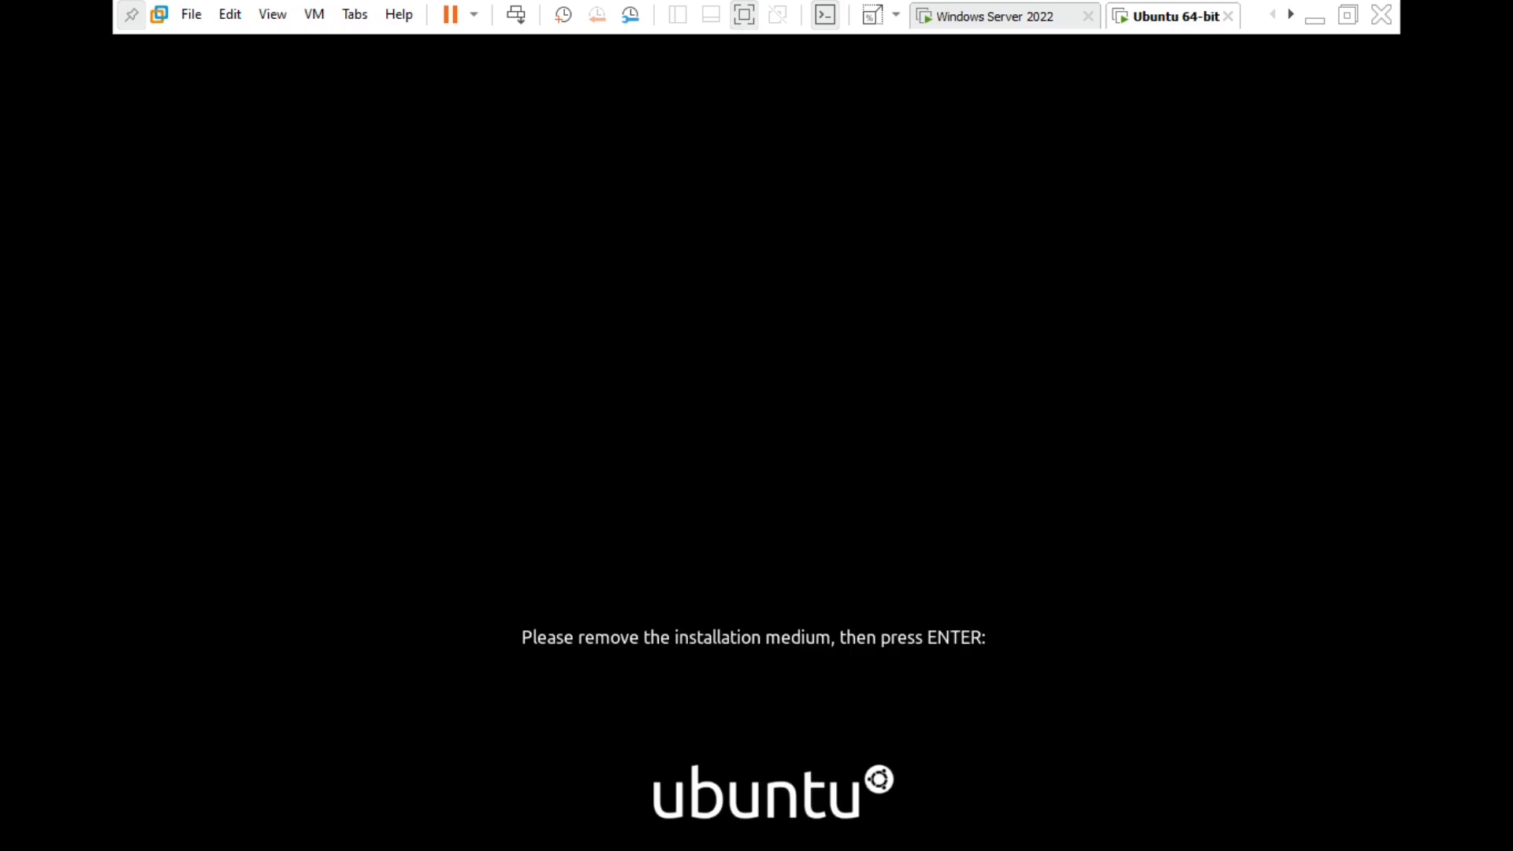
pyautogui.press('Return')
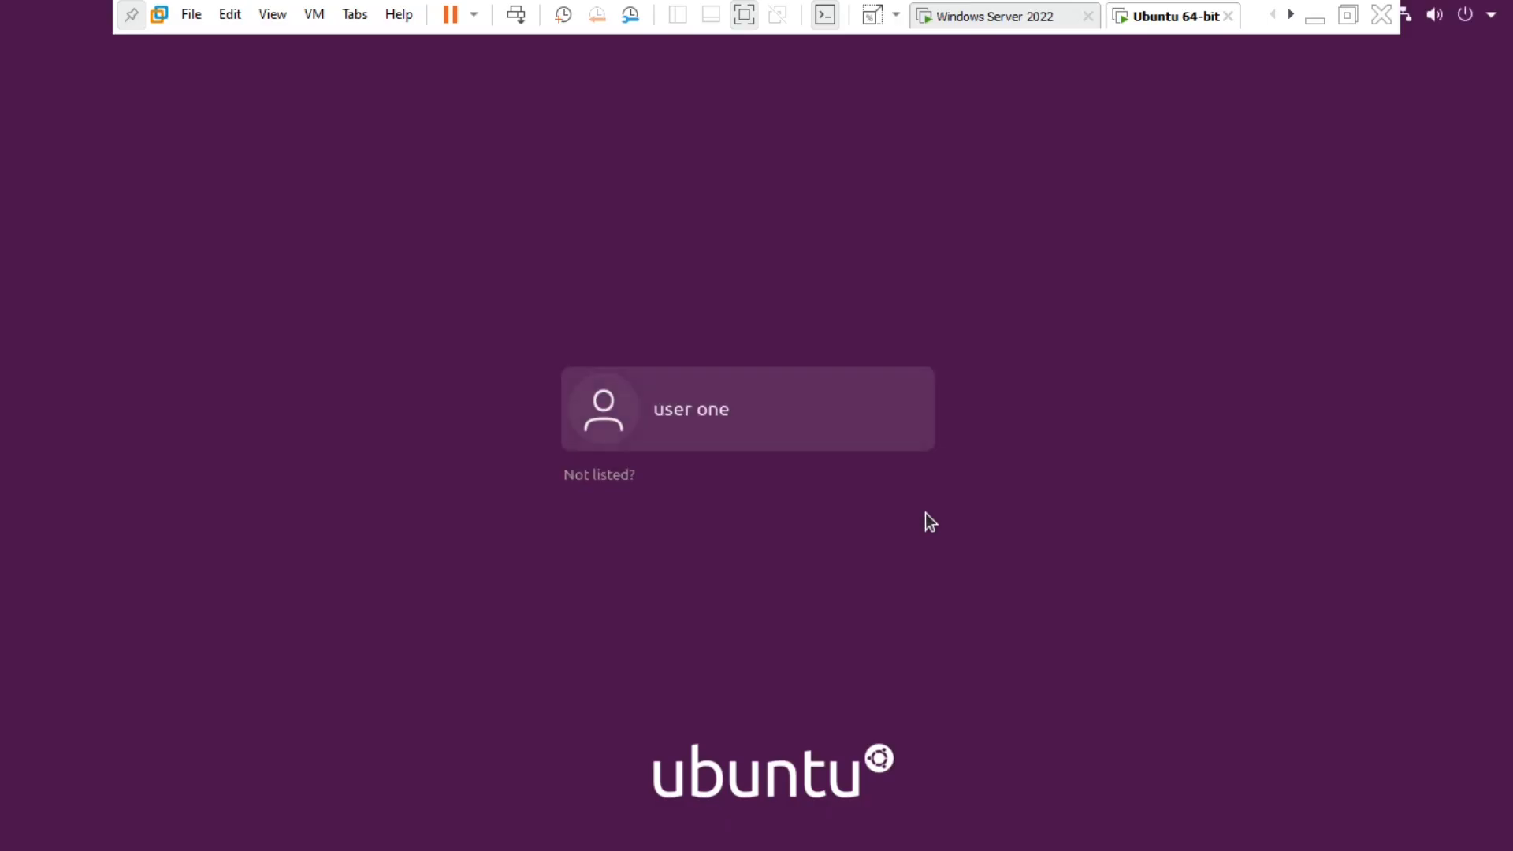
# - Sign in to the Ubuntu account with its password
pyautogui.click(789, 396)
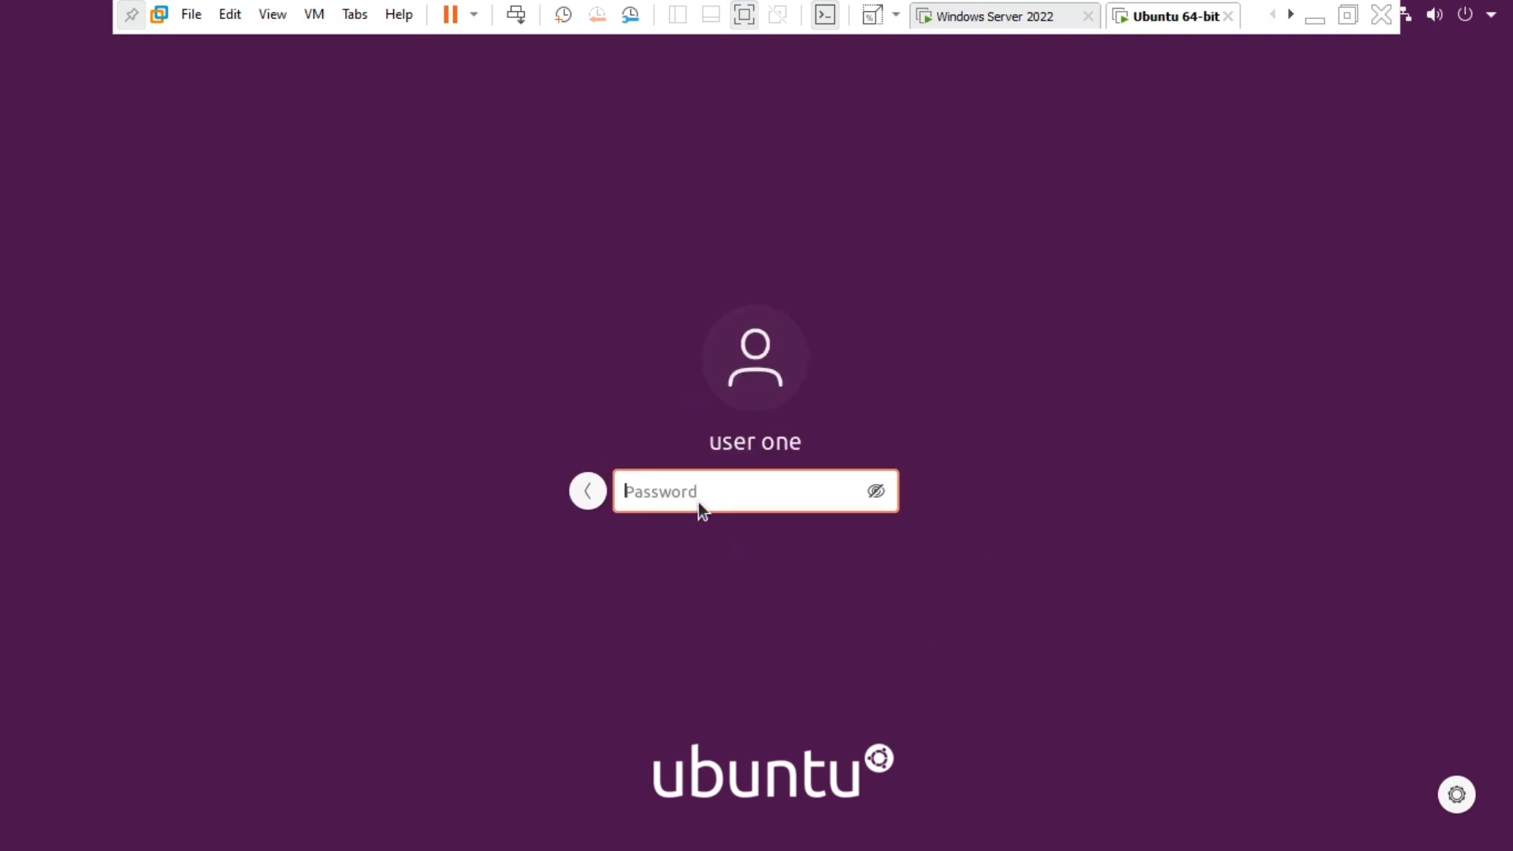
pyautogui.write('••')
pyautogui.press('Return')
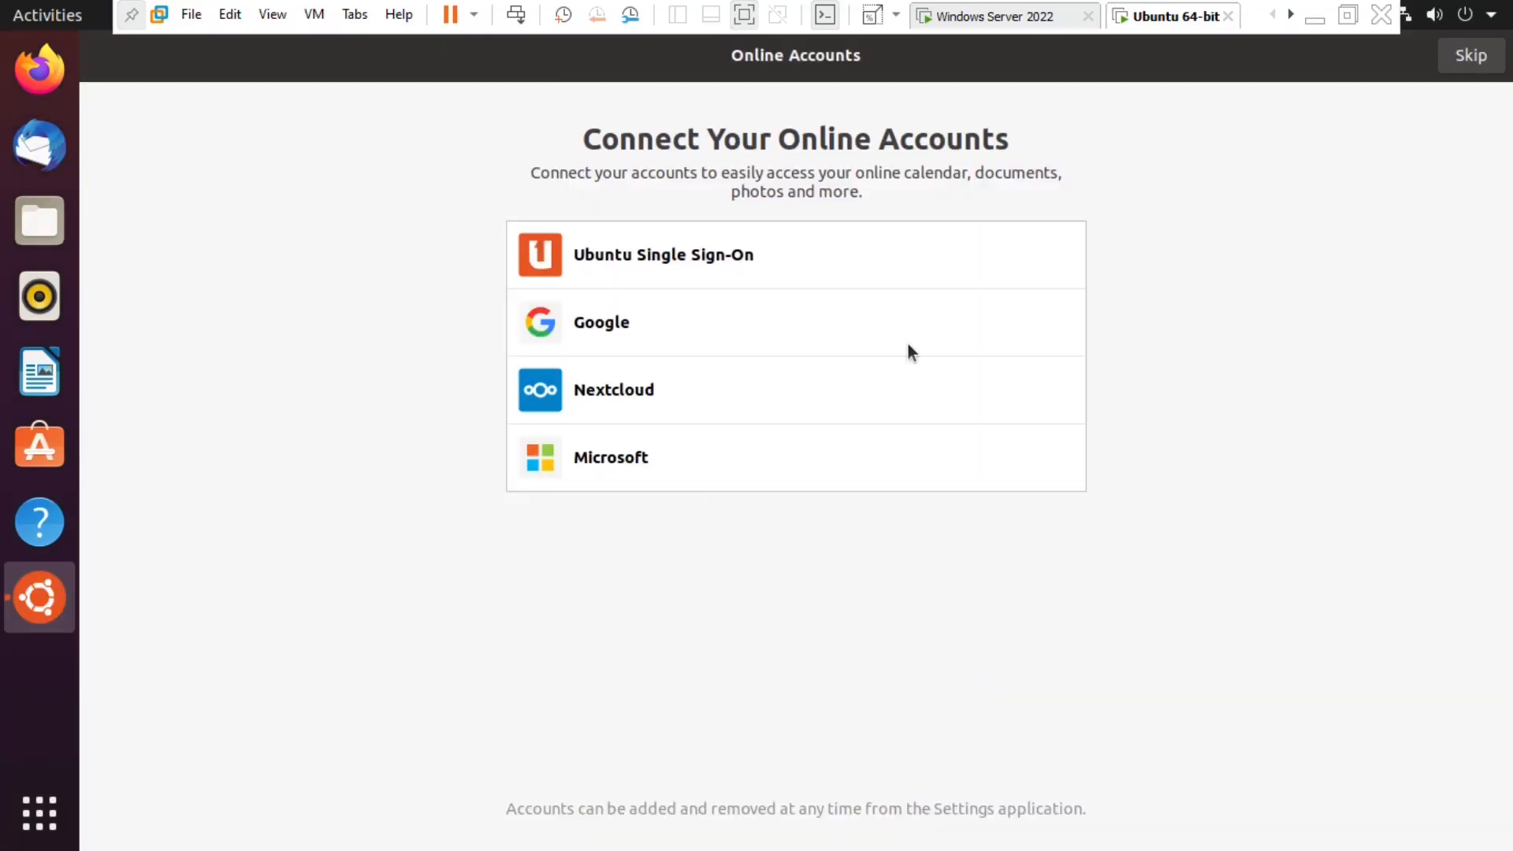
# - Skip online accounts and Livepatch, decline sending system info, and finish the welcome setup
pyautogui.click(1471, 56)
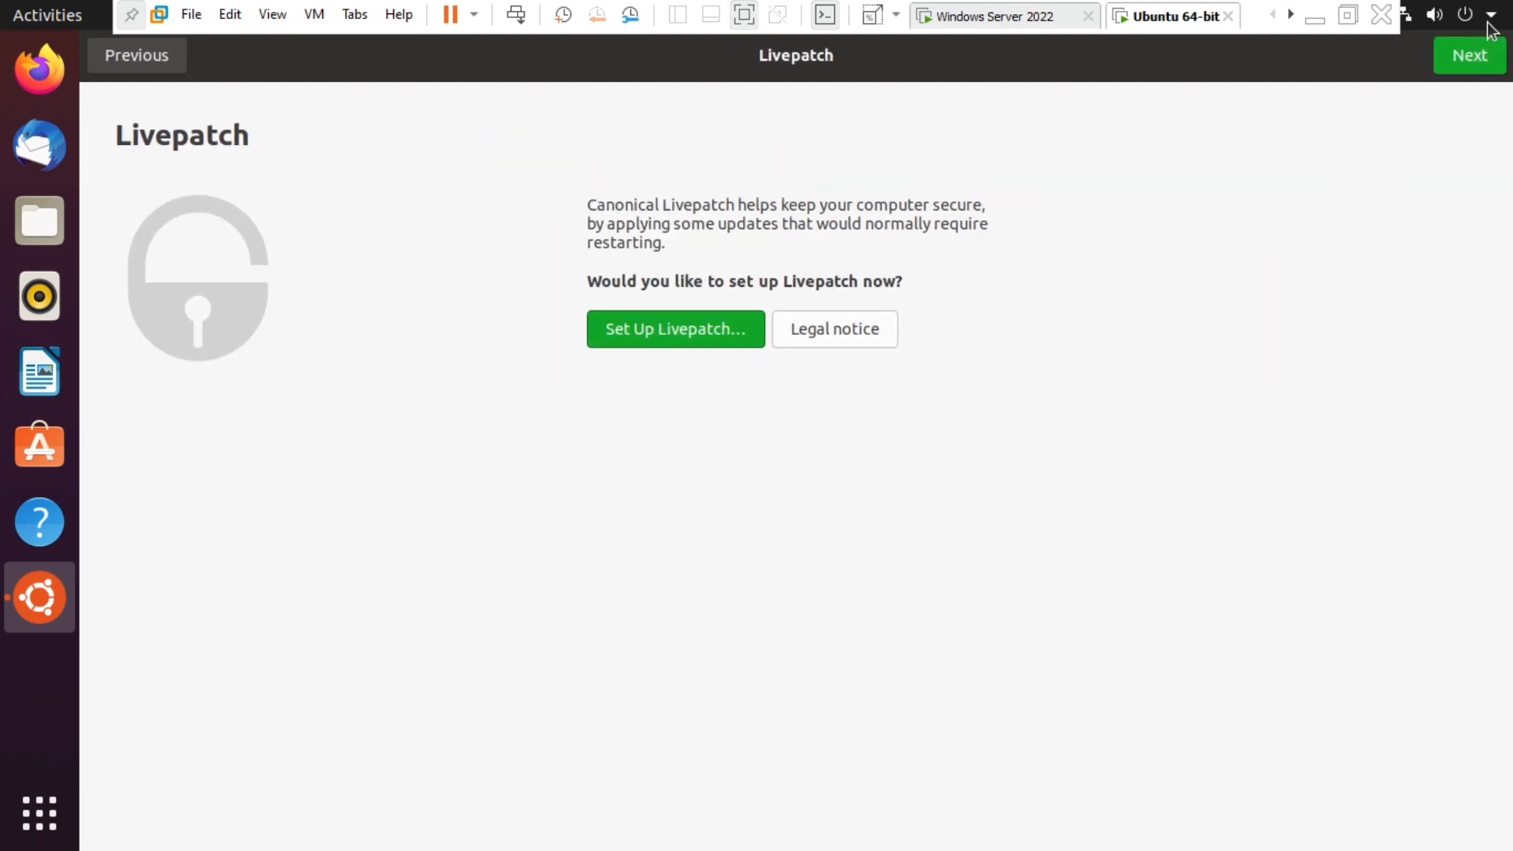
pyautogui.click(1471, 54)
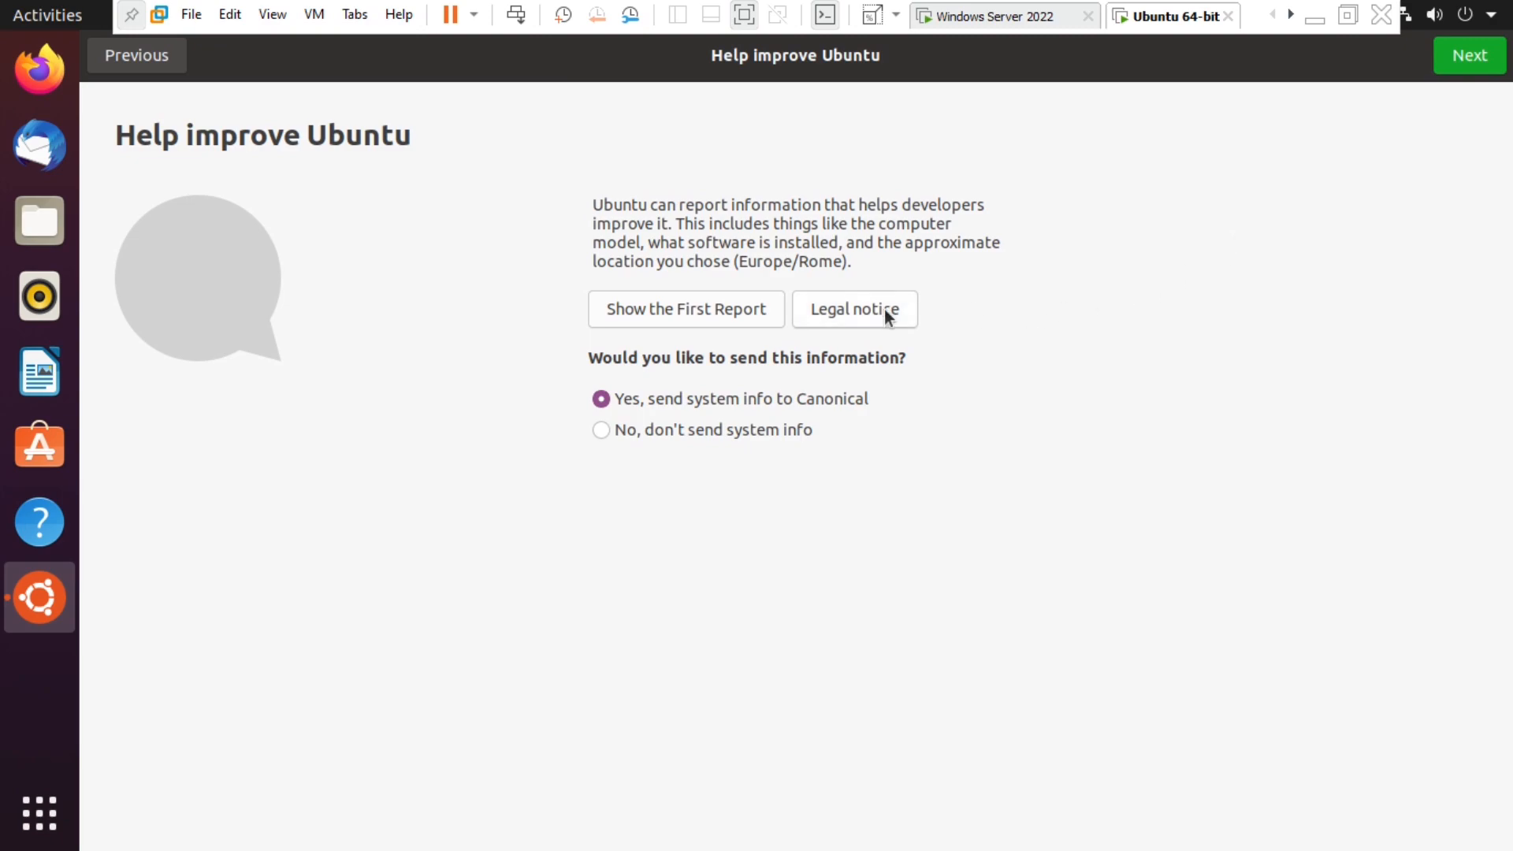
pyautogui.click(667, 430)
pyautogui.click(1482, 67)
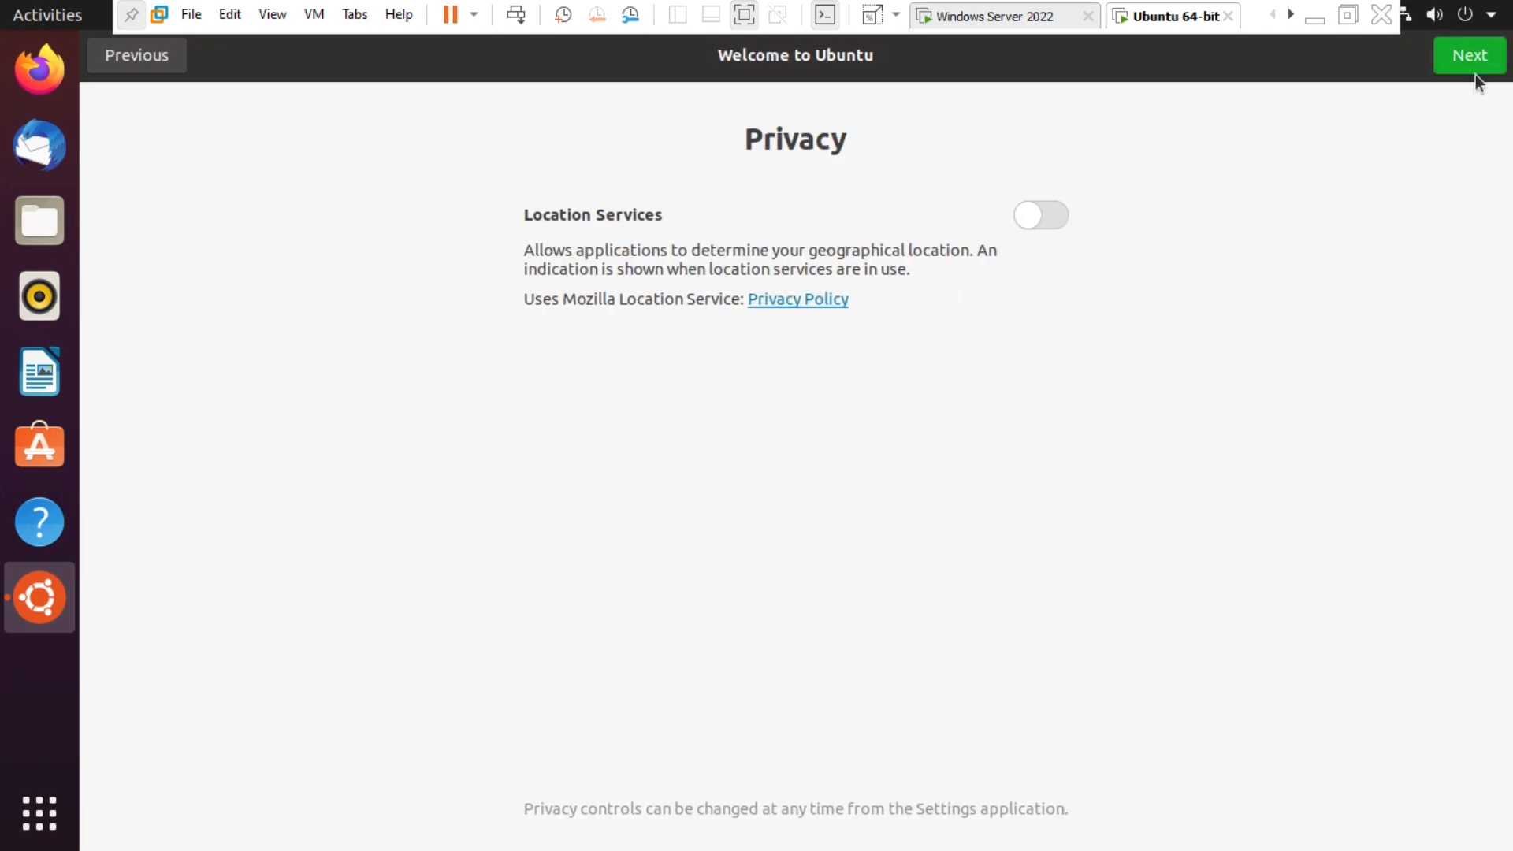
pyautogui.click(1464, 59)
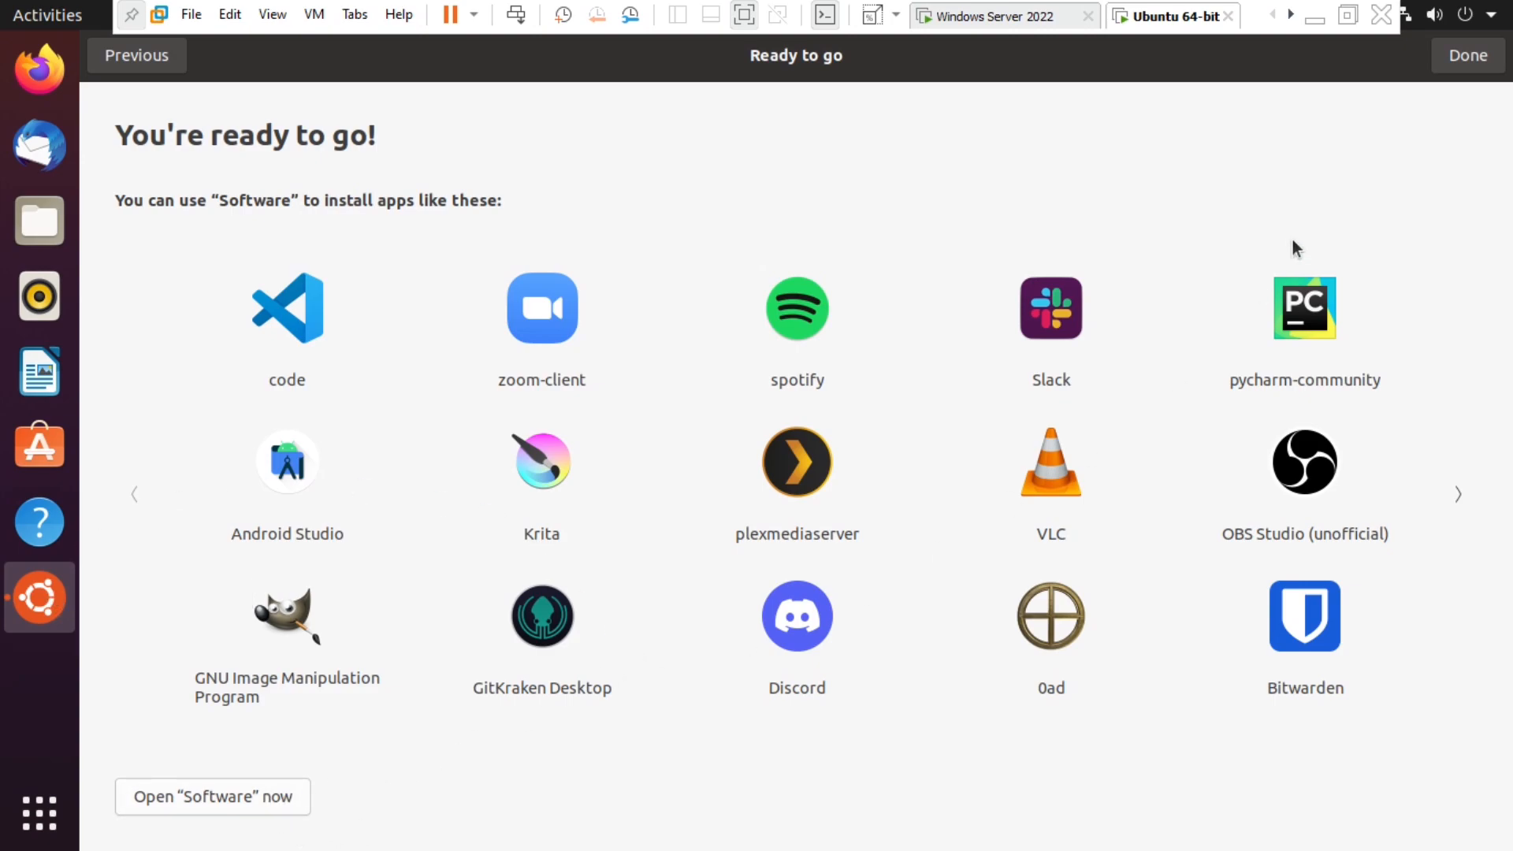
pyautogui.click(1456, 71)
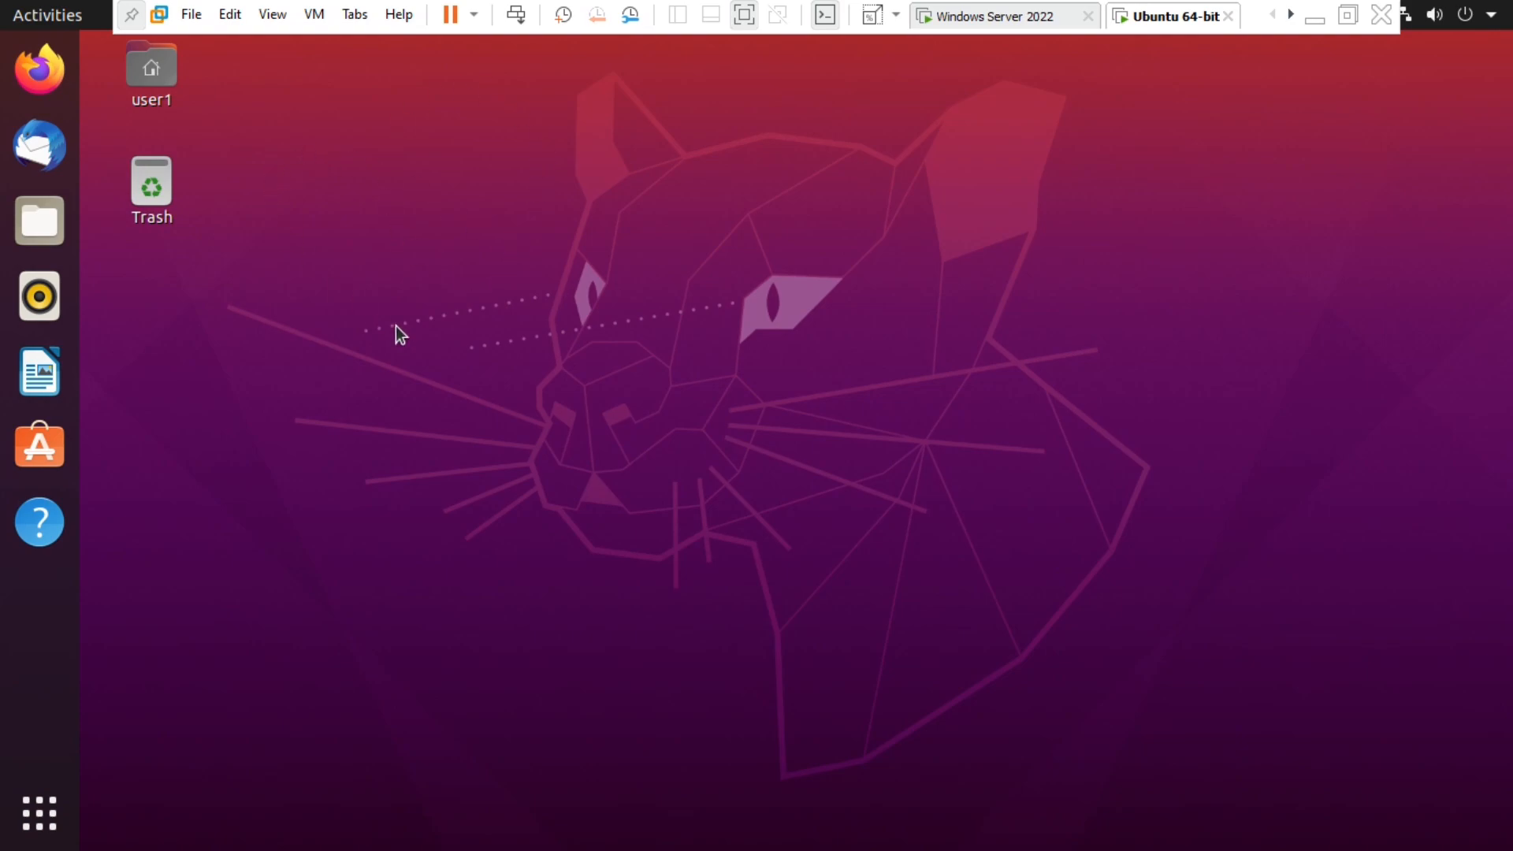
# - Search the applications overview for 'shell' and launch Terminal
pyautogui.click(40, 812)
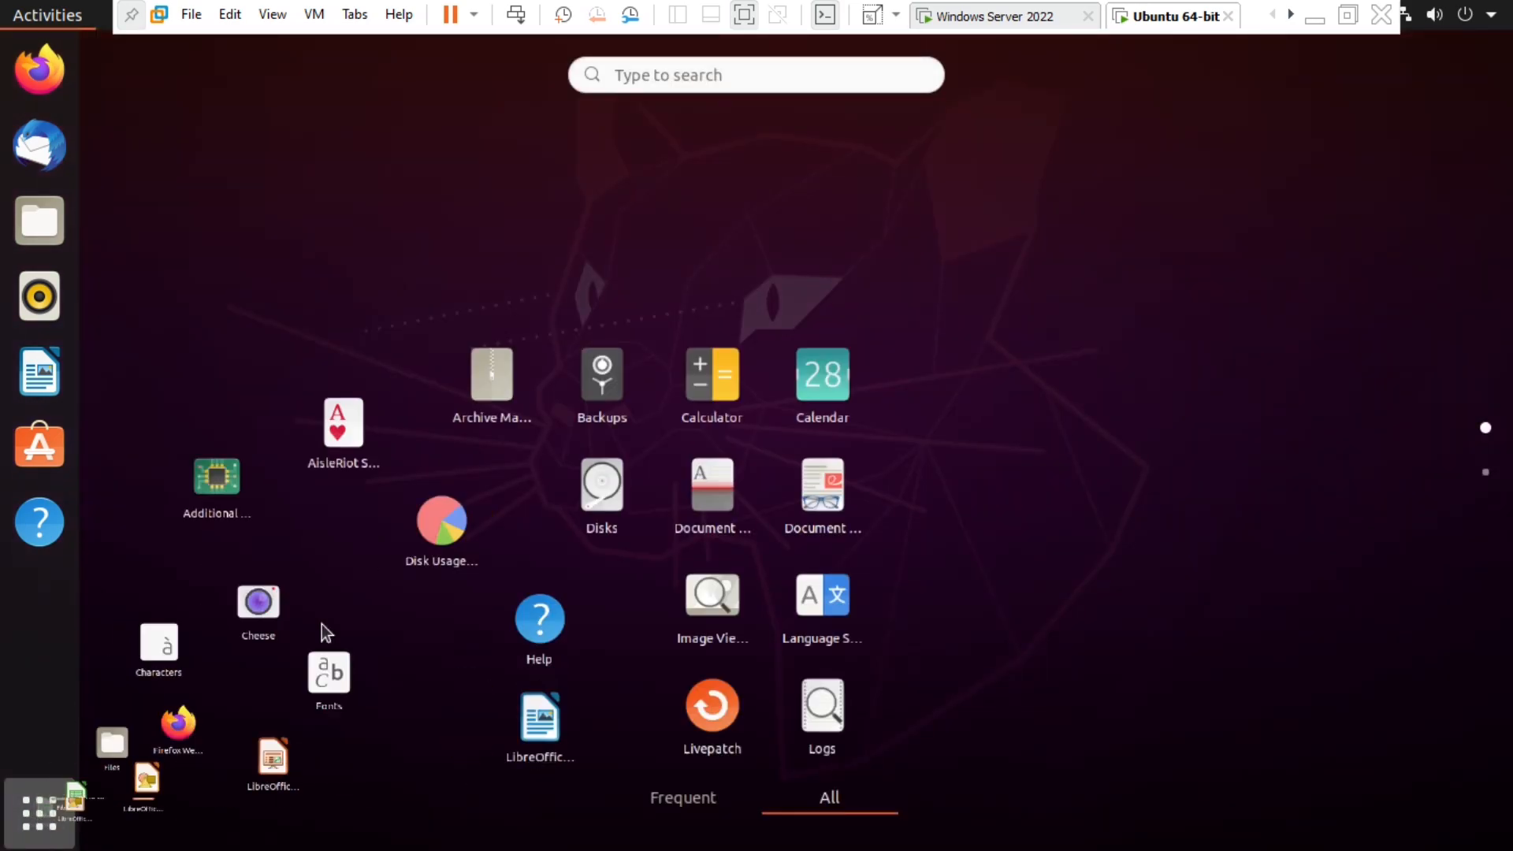
pyautogui.click(34, 820)
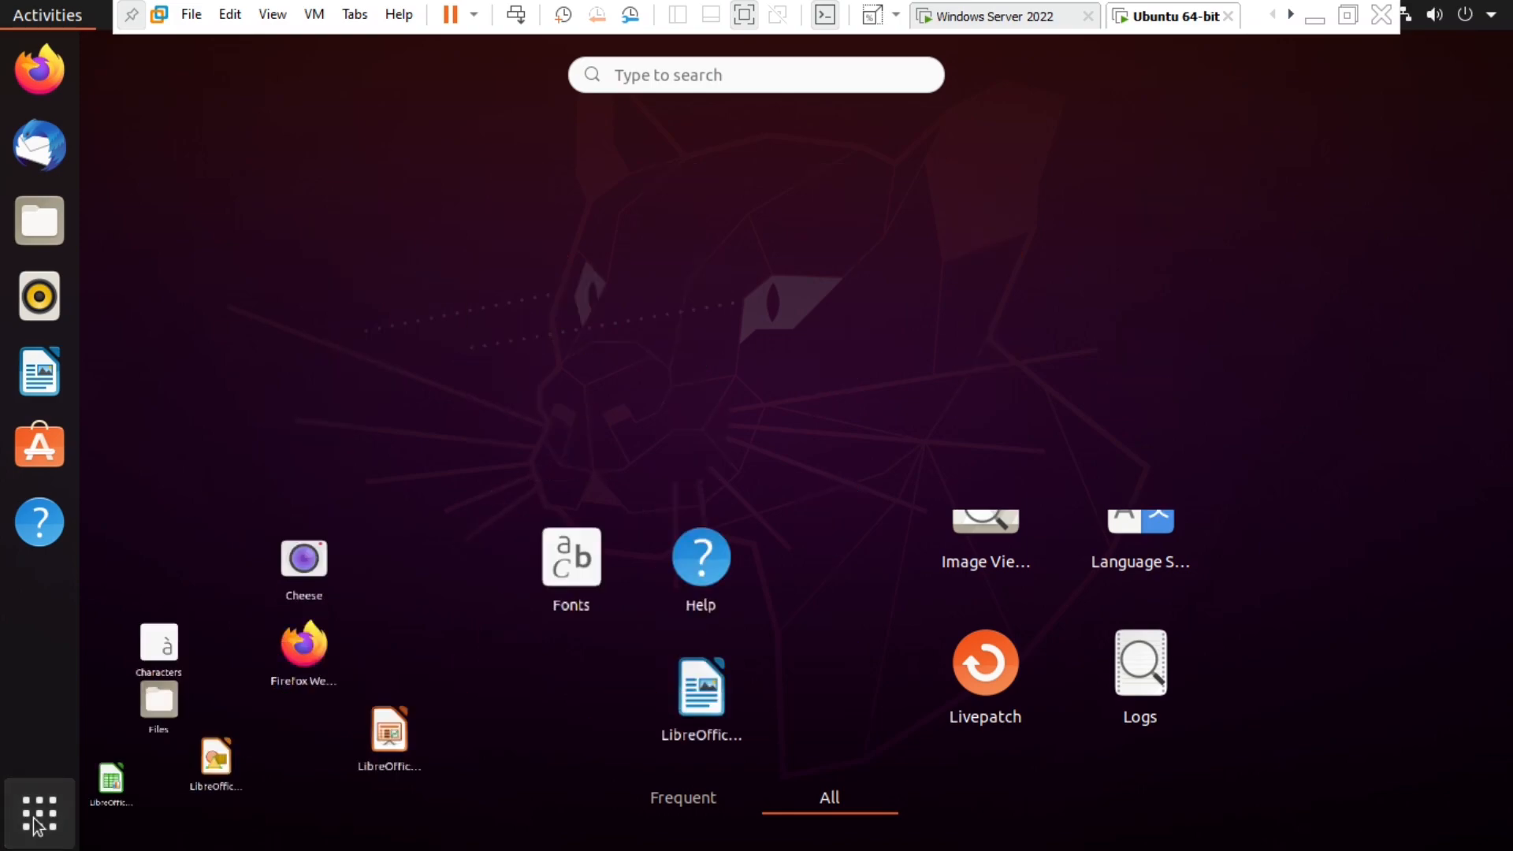
pyautogui.click(35, 820)
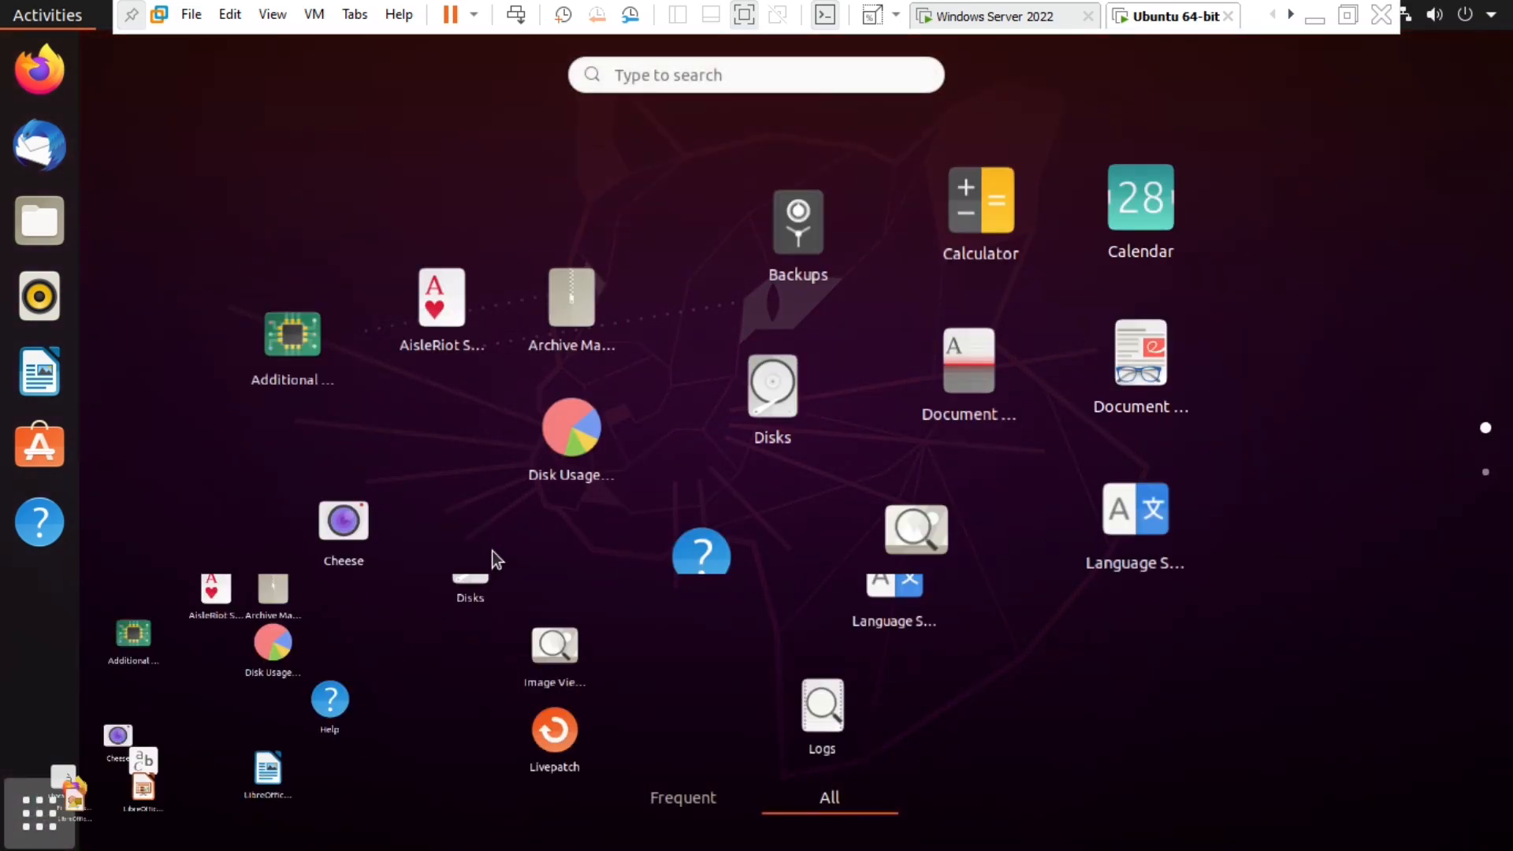
pyautogui.click(35, 815)
pyautogui.rightClick(485, 290)
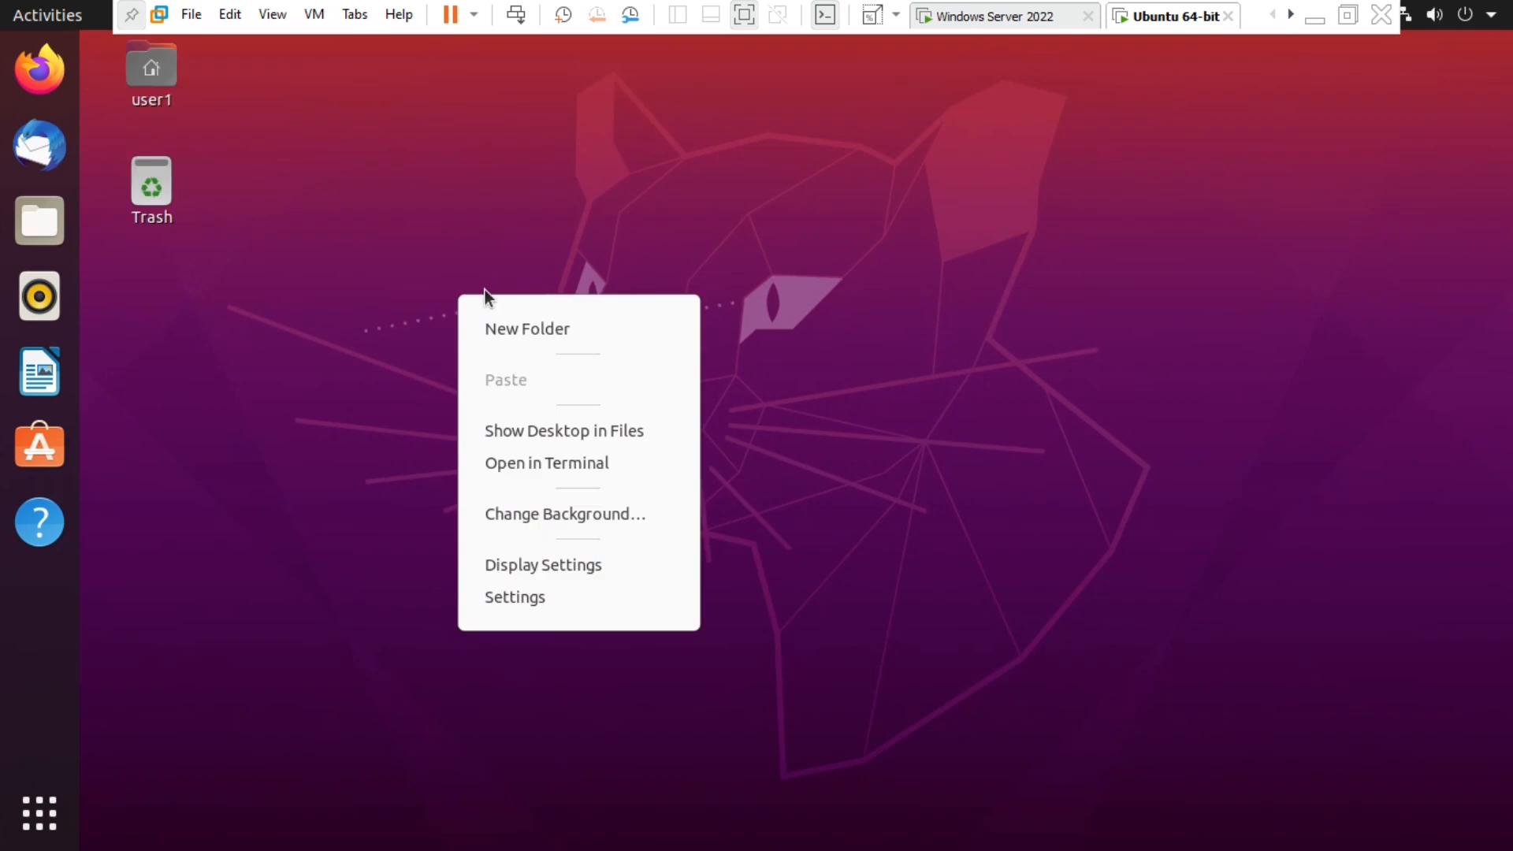
pyautogui.click(736, 291)
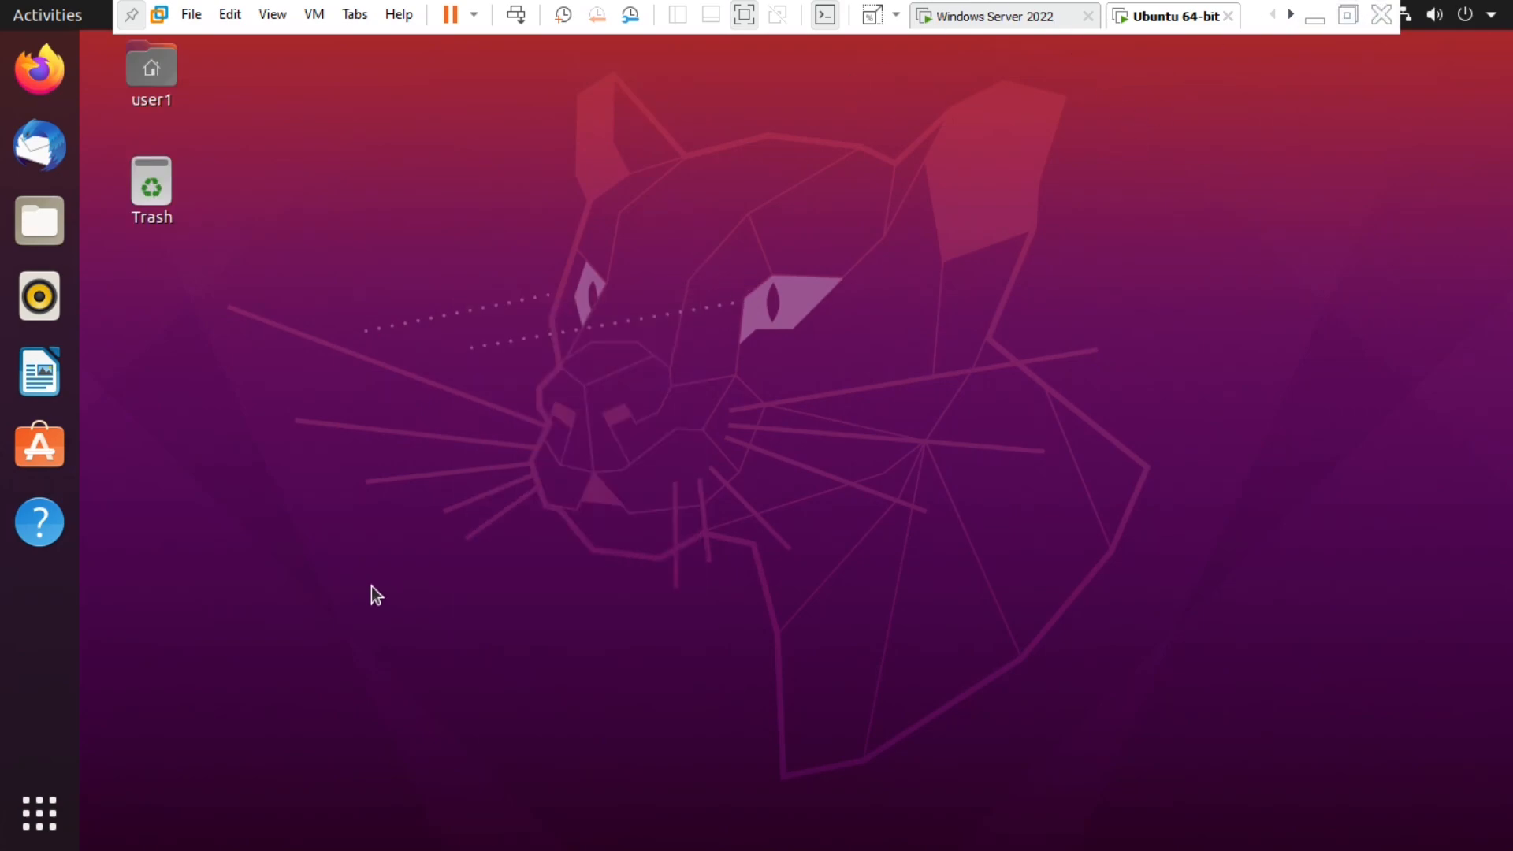
pyautogui.click(38, 814)
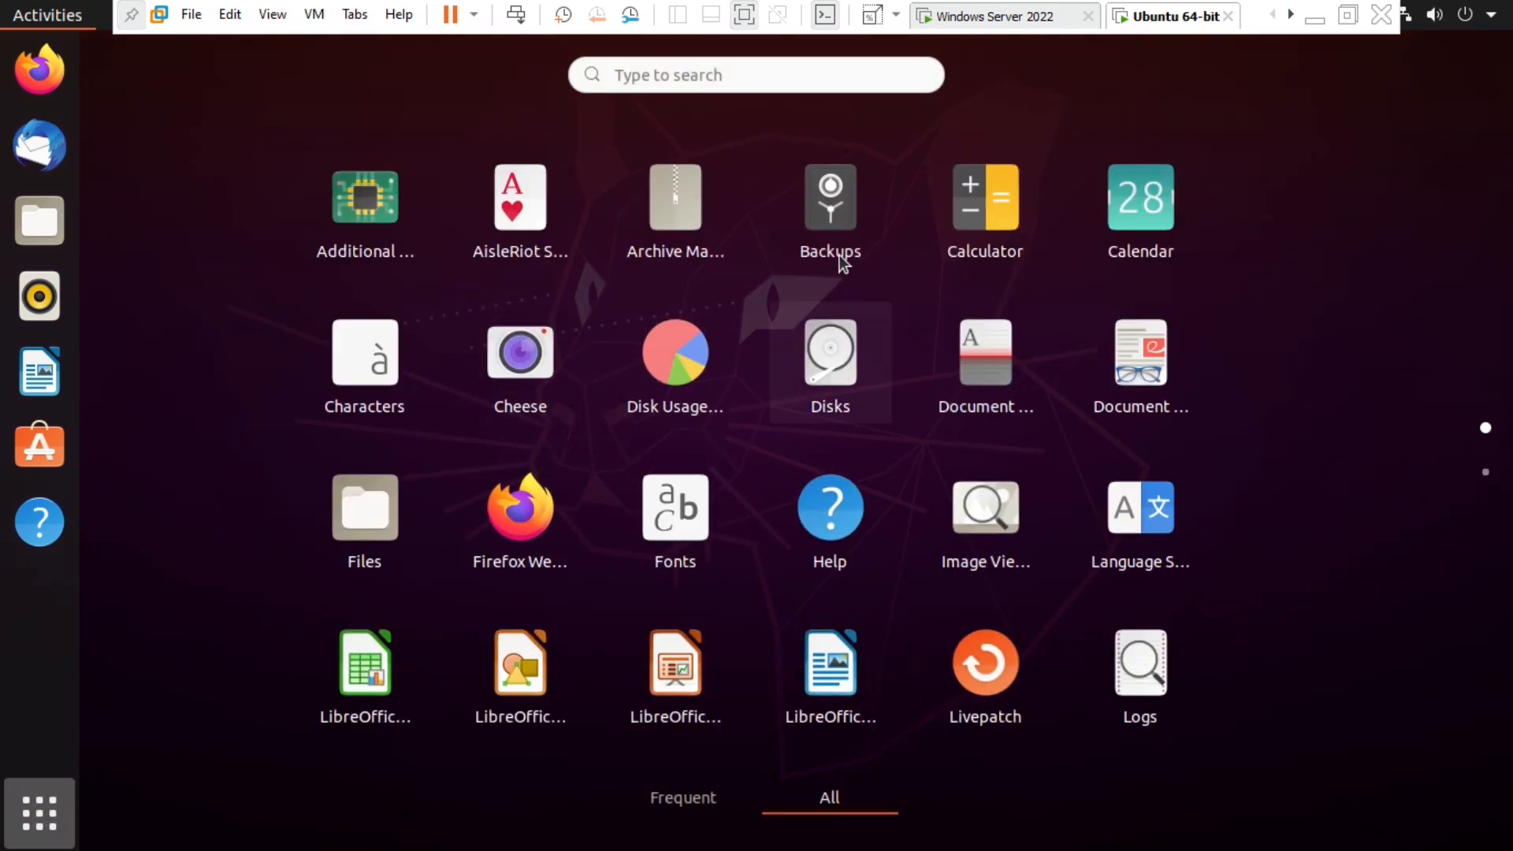
pyautogui.click(706, 75)
pyautogui.write('shell')
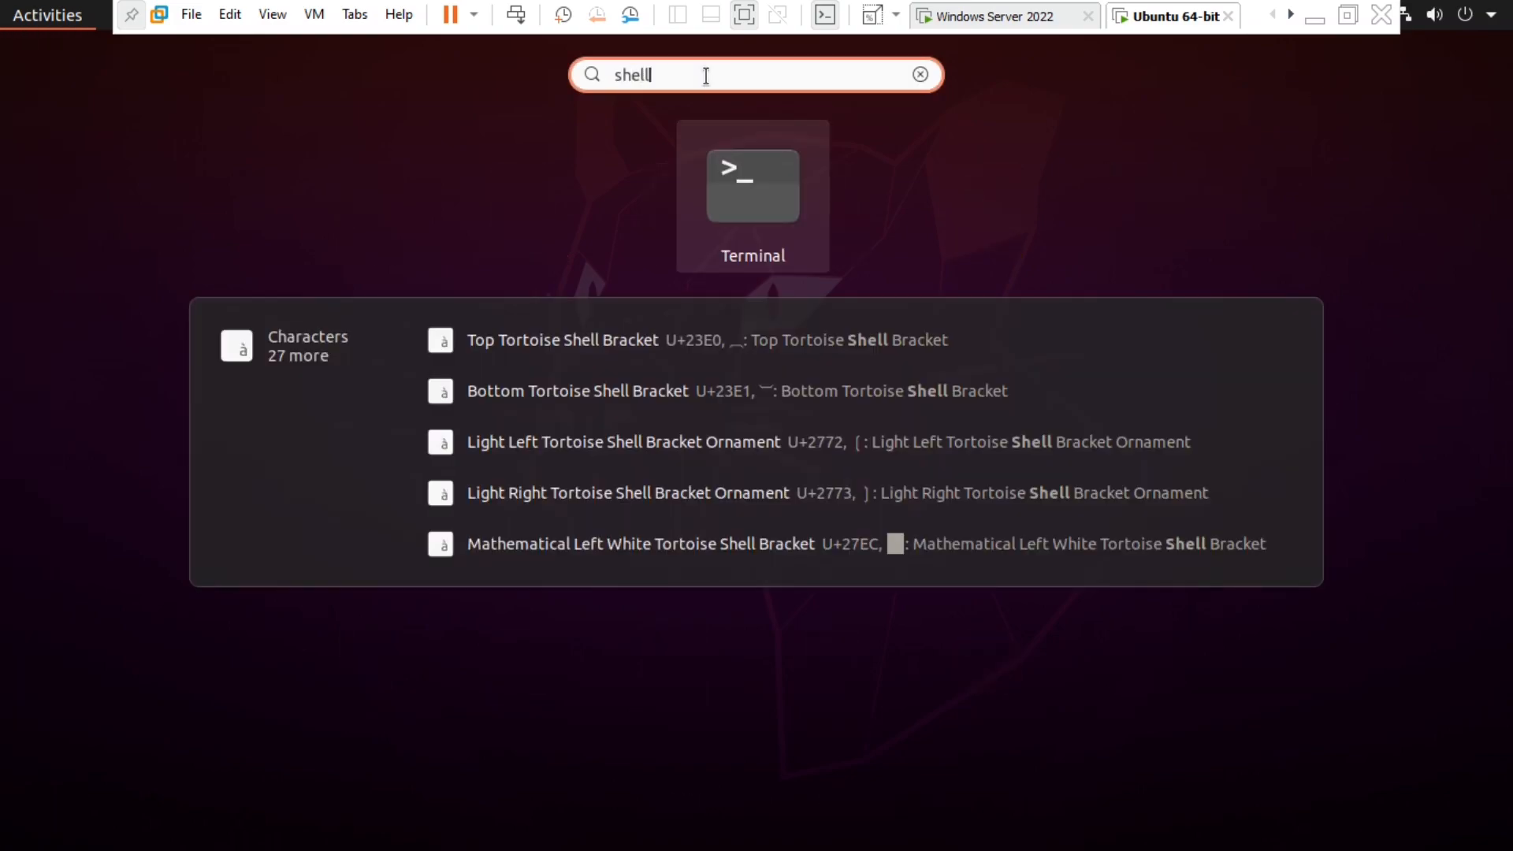
pyautogui.press('Return')
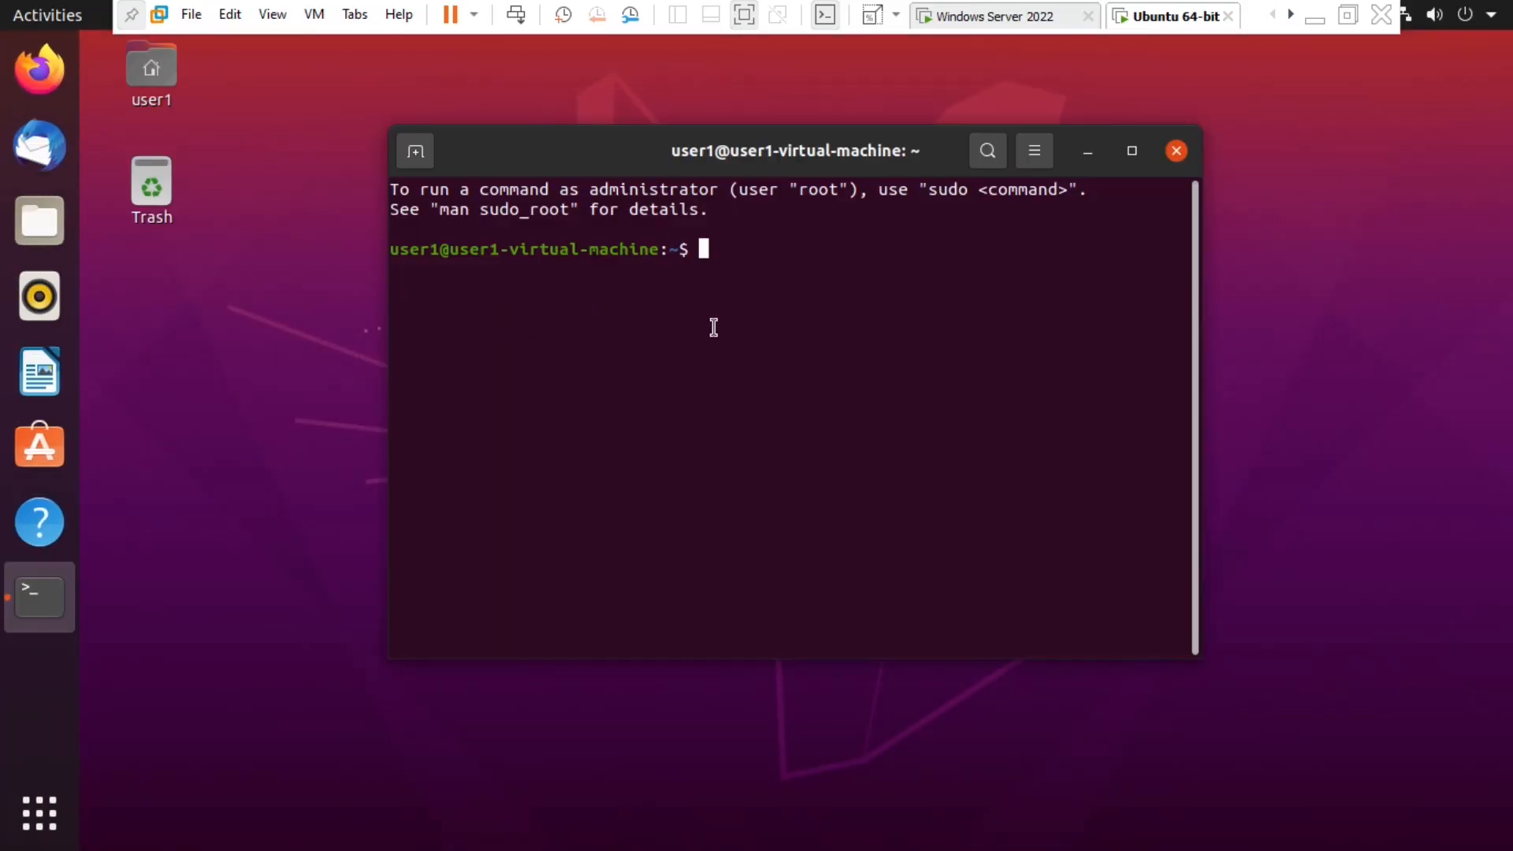
# - Run ip a in the Ubuntu terminal to list its network interfaces
pyautogui.write('ip a')
pyautogui.press('Return')
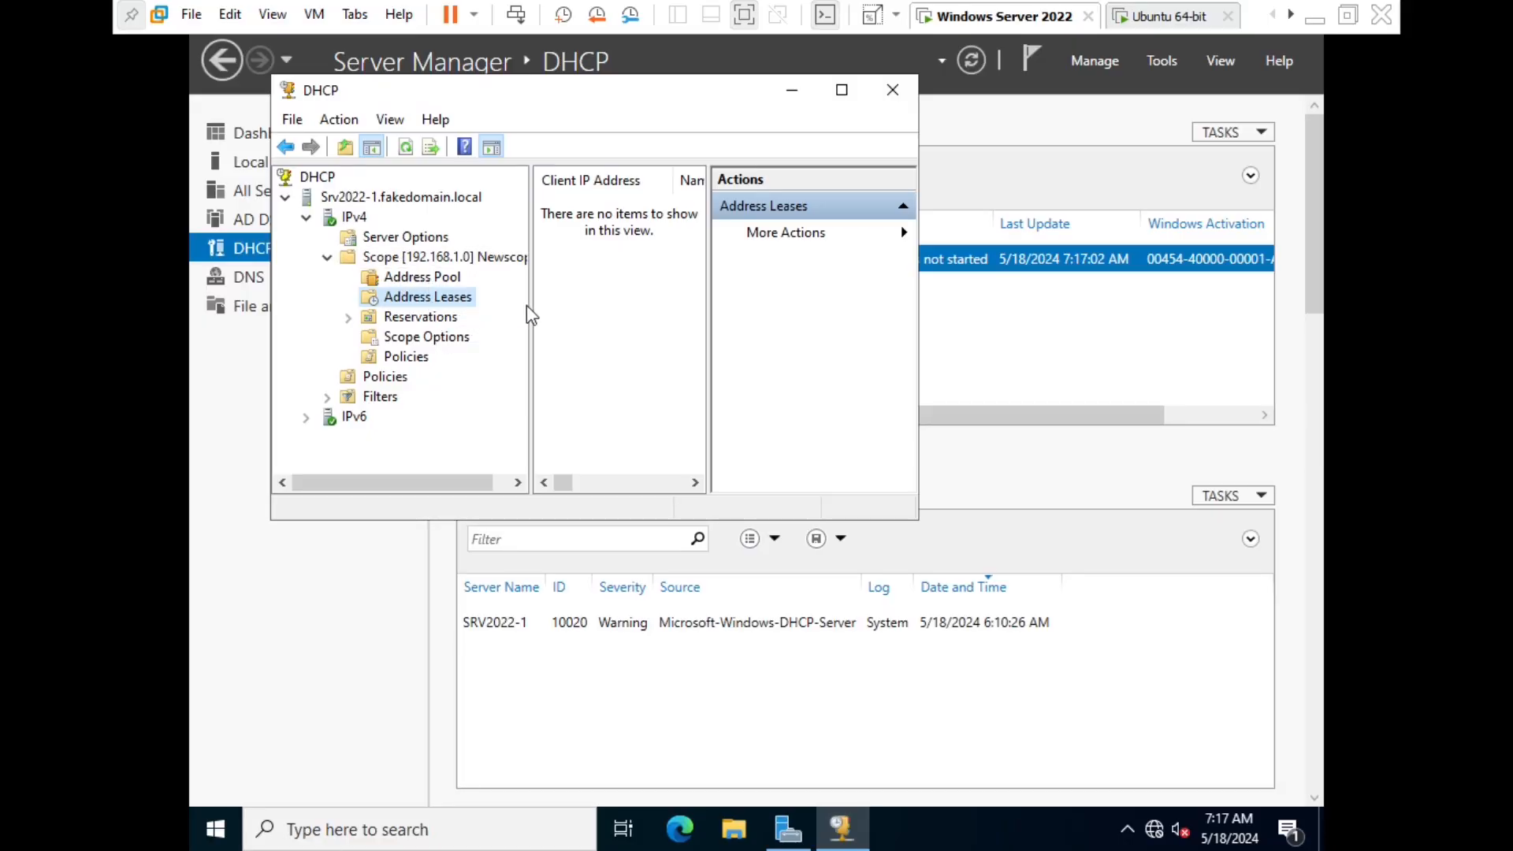
# - Put the DHCP console away and continue typing 'sudo apt install net-tools' in the Ubuntu terminal
pyautogui.moveTo(528, 309); pyautogui.dragTo(492, 315)
pyautogui.click(798, 95)
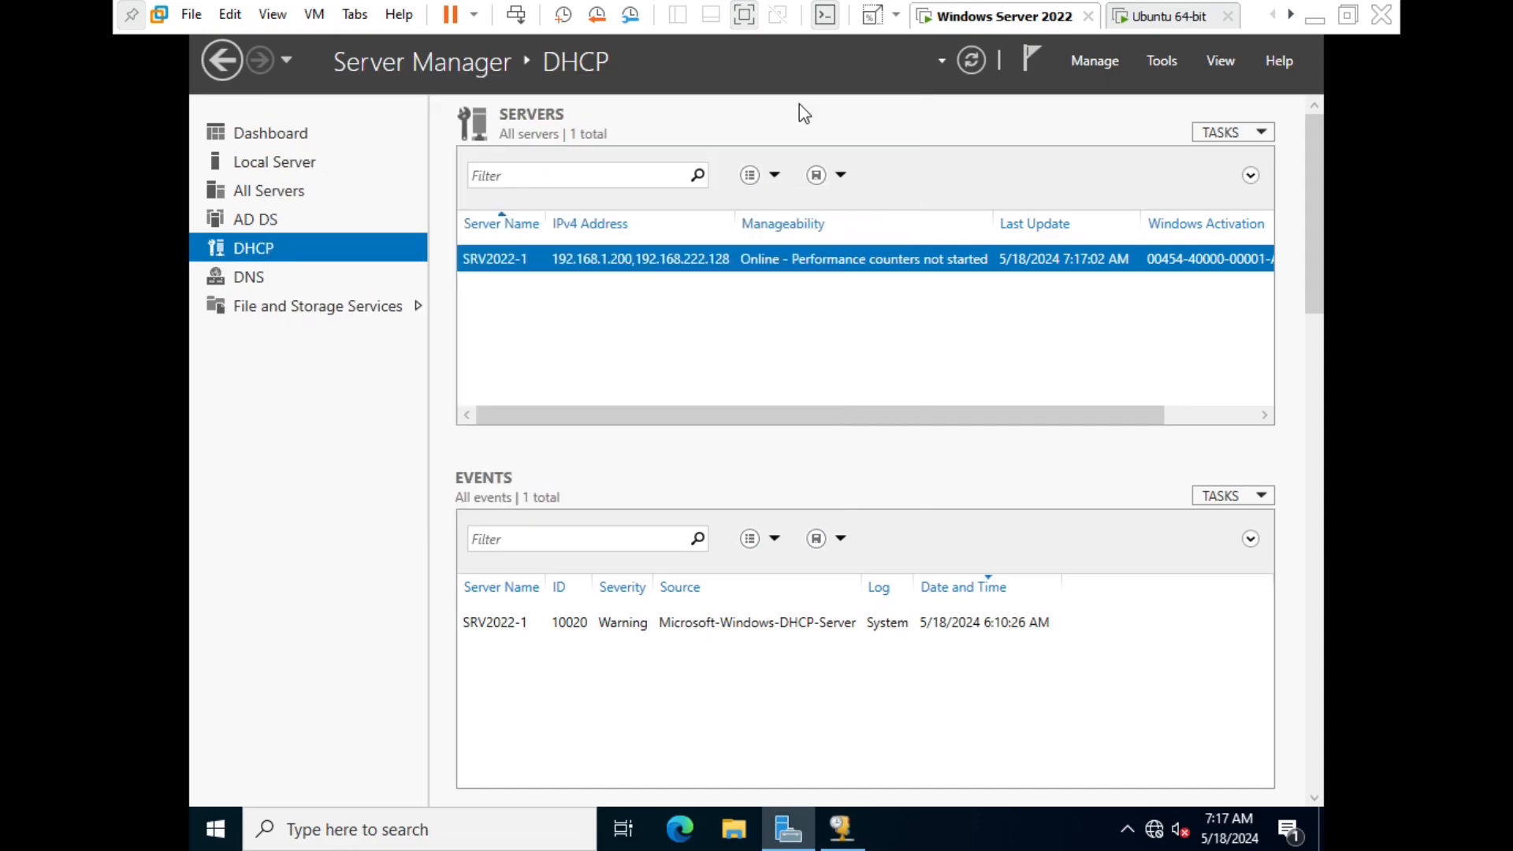
pyautogui.click(1179, 16)
pyautogui.write('ll net-tools')
# - Install net-tools after giving the sudo password, then run ifconfig to show ens33 at 192.168.222.129
pyautogui.press('Return')
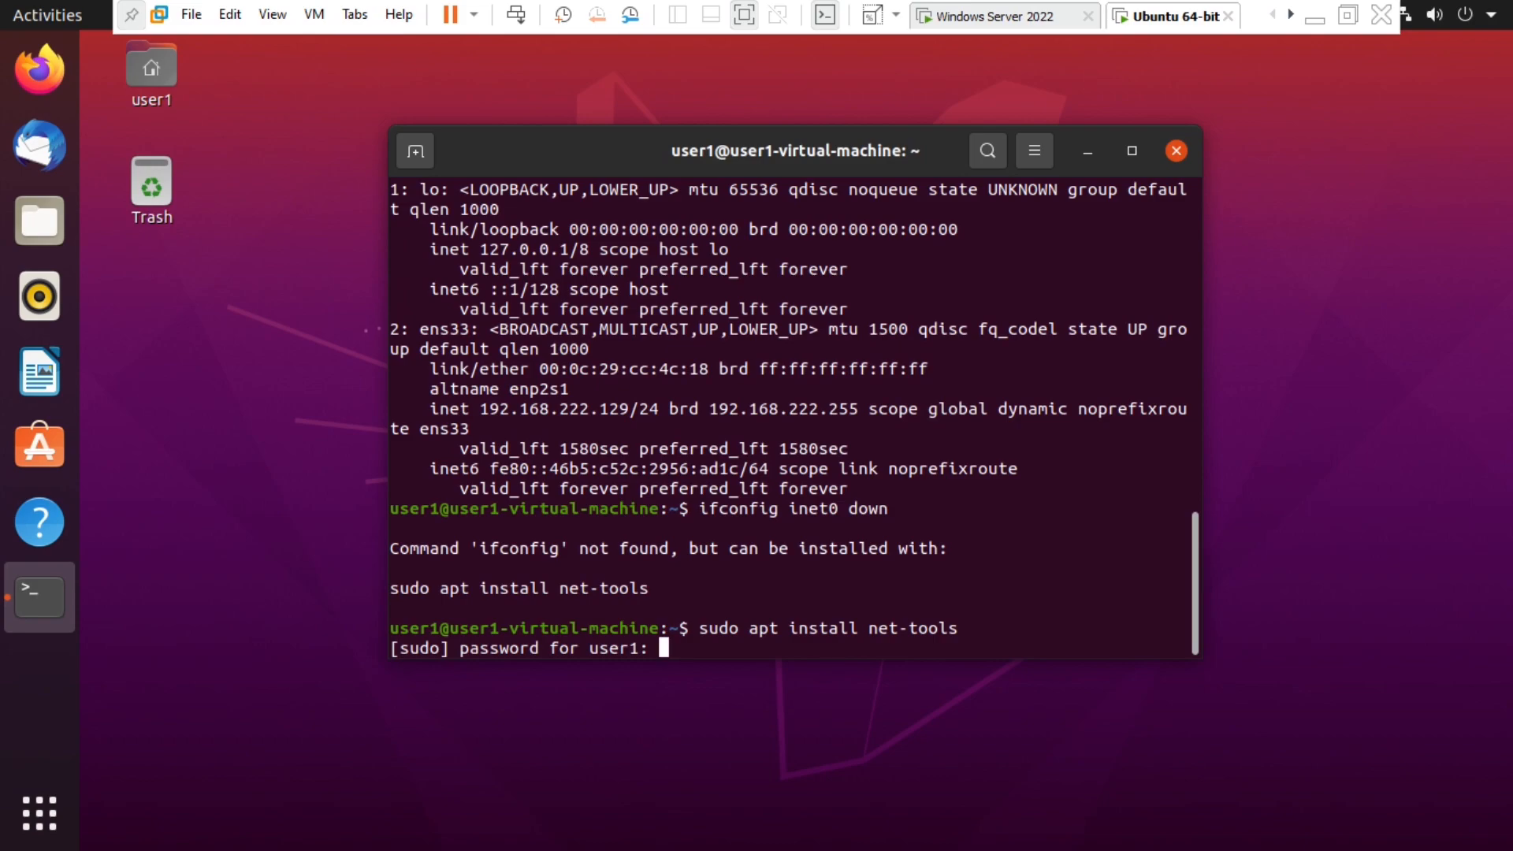
pyautogui.press('Return')
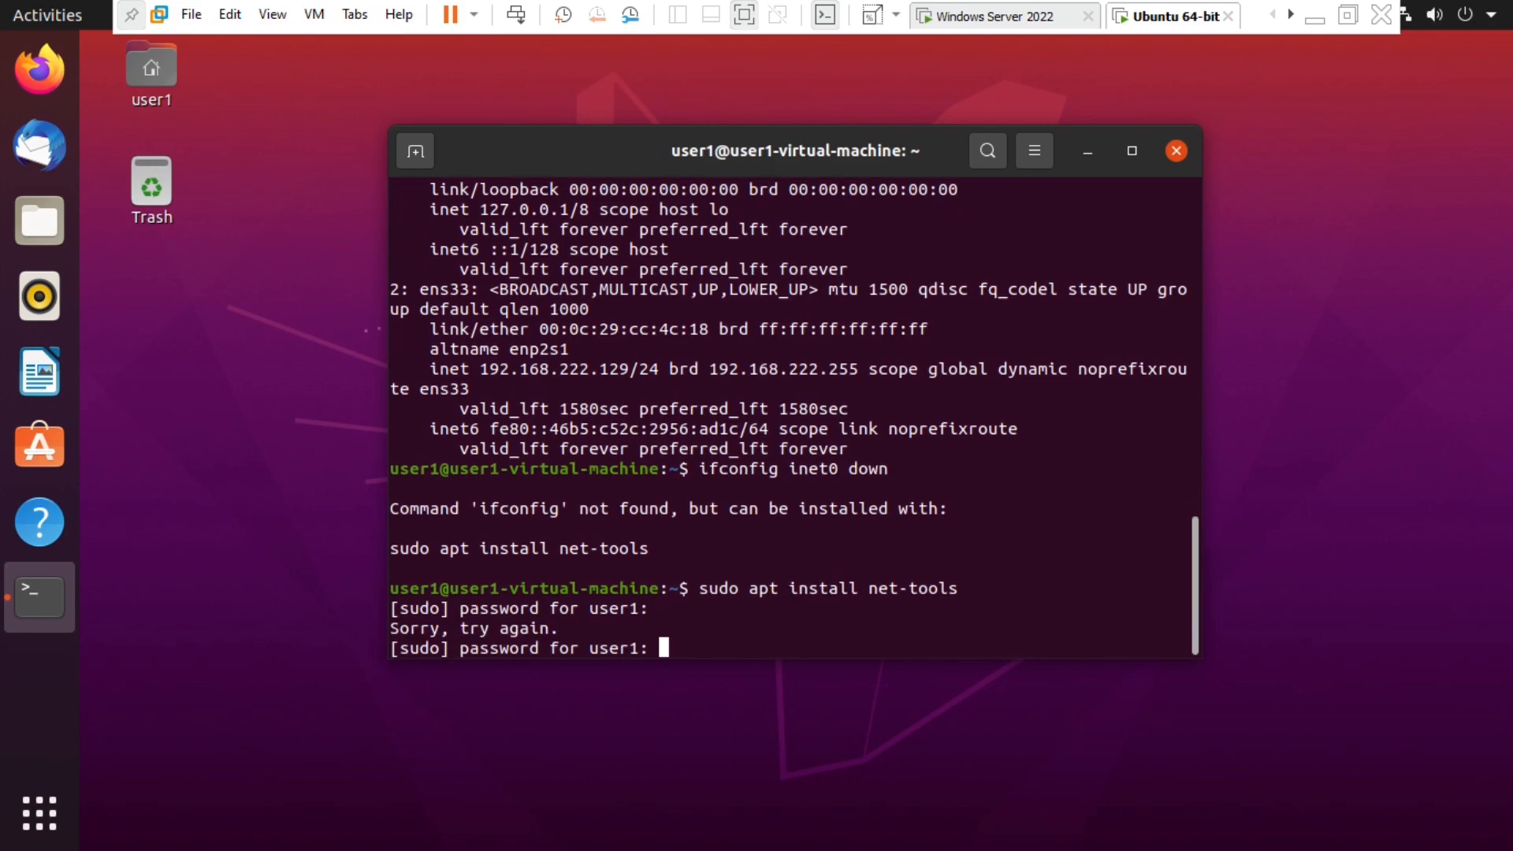
pyautogui.press('Return')
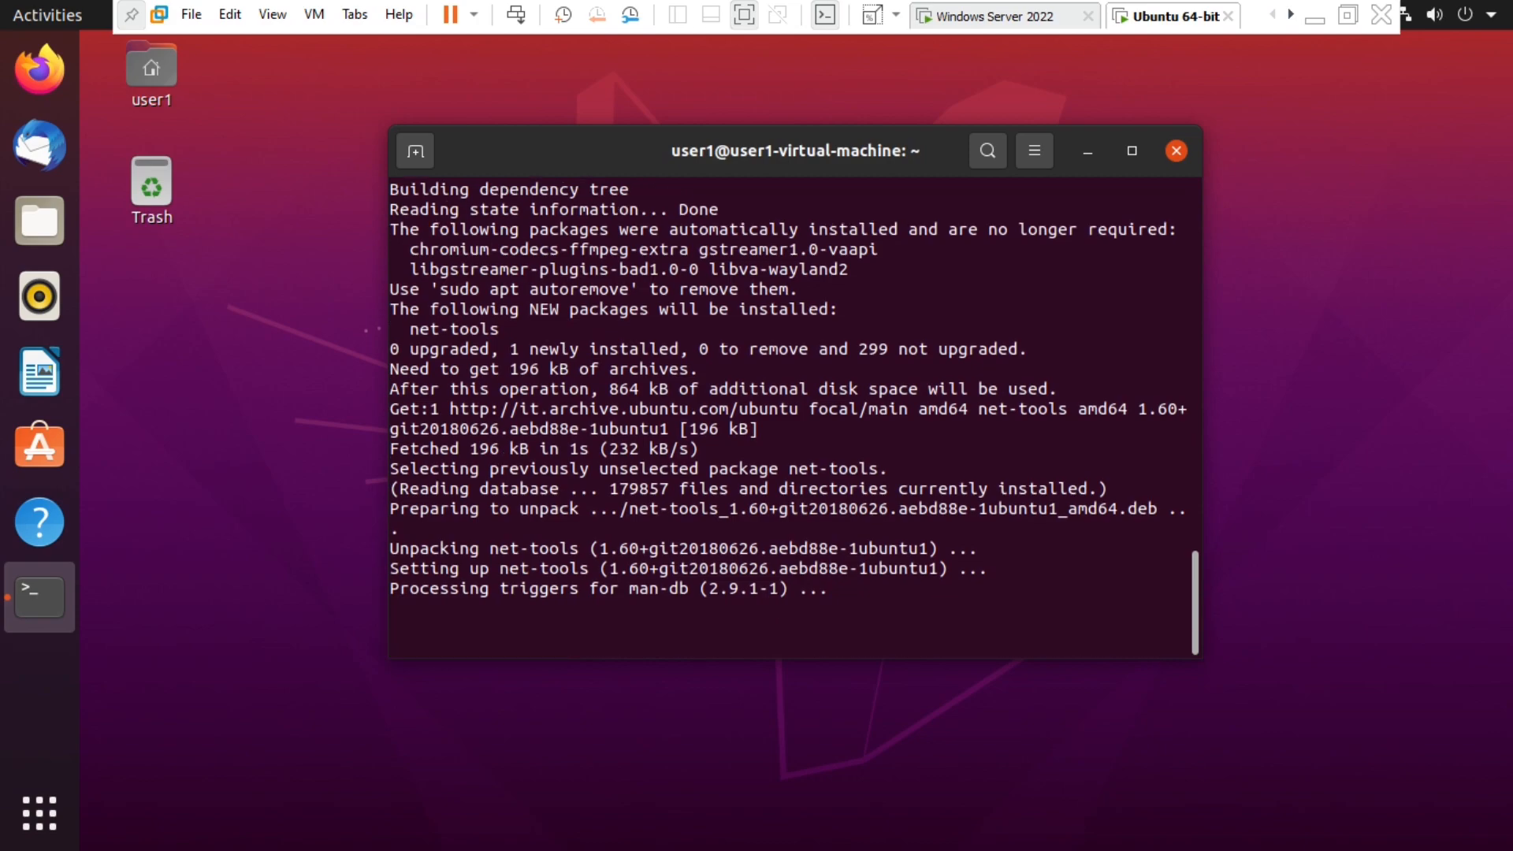
pyautogui.write('ifconfig')
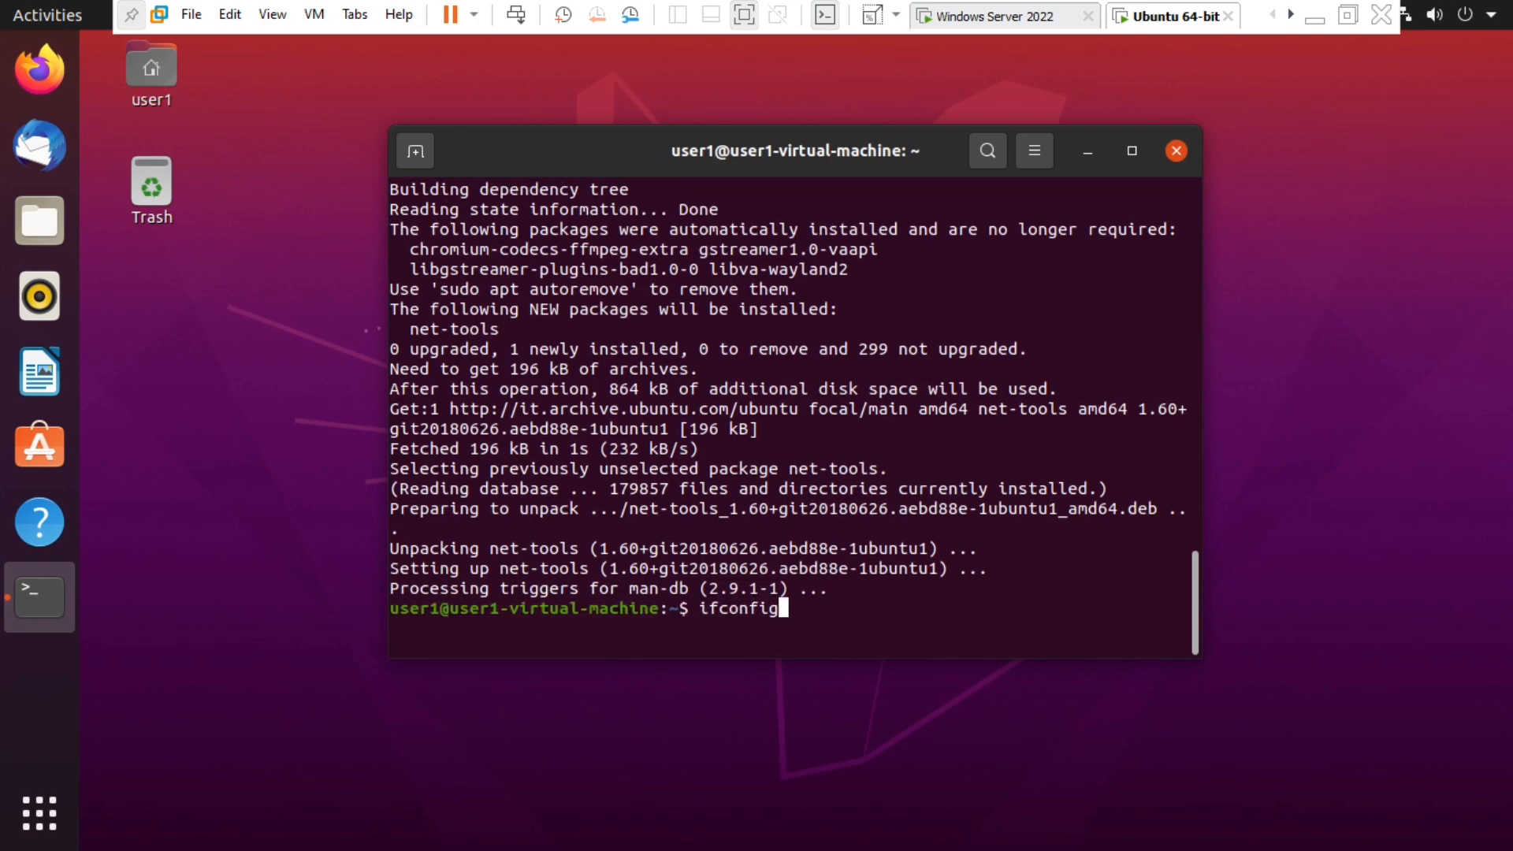
pyautogui.press('Return')
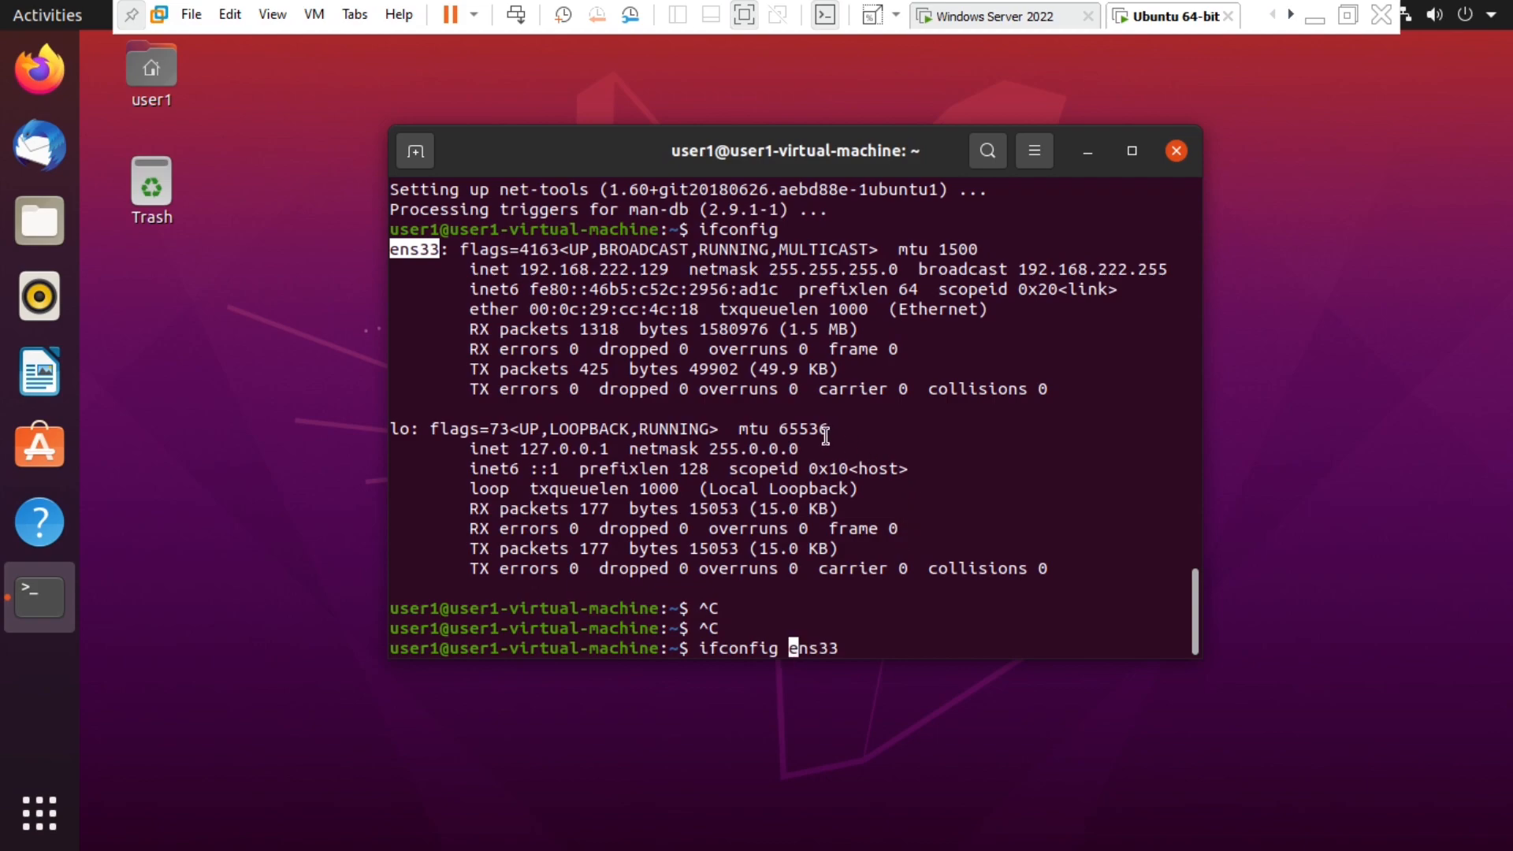
# - Take the ens33 interface down with 'sudo ifconfig ens33 down'
pyautogui.press('Right')
pyautogui.press('Right')
pyautogui.press('Right')
pyautogui.press('Right')
pyautogui.press('Right')
pyautogui.write('down')
pyautogui.press('Return')
pyautogui.write('su')
pyautogui.press('BackSpace')
pyautogui.press('BackSpace')
pyautogui.press('Up')
pyautogui.press('Left')
pyautogui.press('Left')
pyautogui.press('Left')
pyautogui.press('Left')
pyautogui.press('Left')
pyautogui.press('Left')
pyautogui.press('Left')
pyautogui.press('Left')
pyautogui.press('Left')
pyautogui.press('Left')
pyautogui.press('Left')
pyautogui.press('Left')
pyautogui.press('Left')
pyautogui.press('Left')
pyautogui.press('Left')
pyautogui.press('Left')
pyautogui.press('Left')
pyautogui.press('Left')
pyautogui.press('Left')
pyautogui.write('sudo')
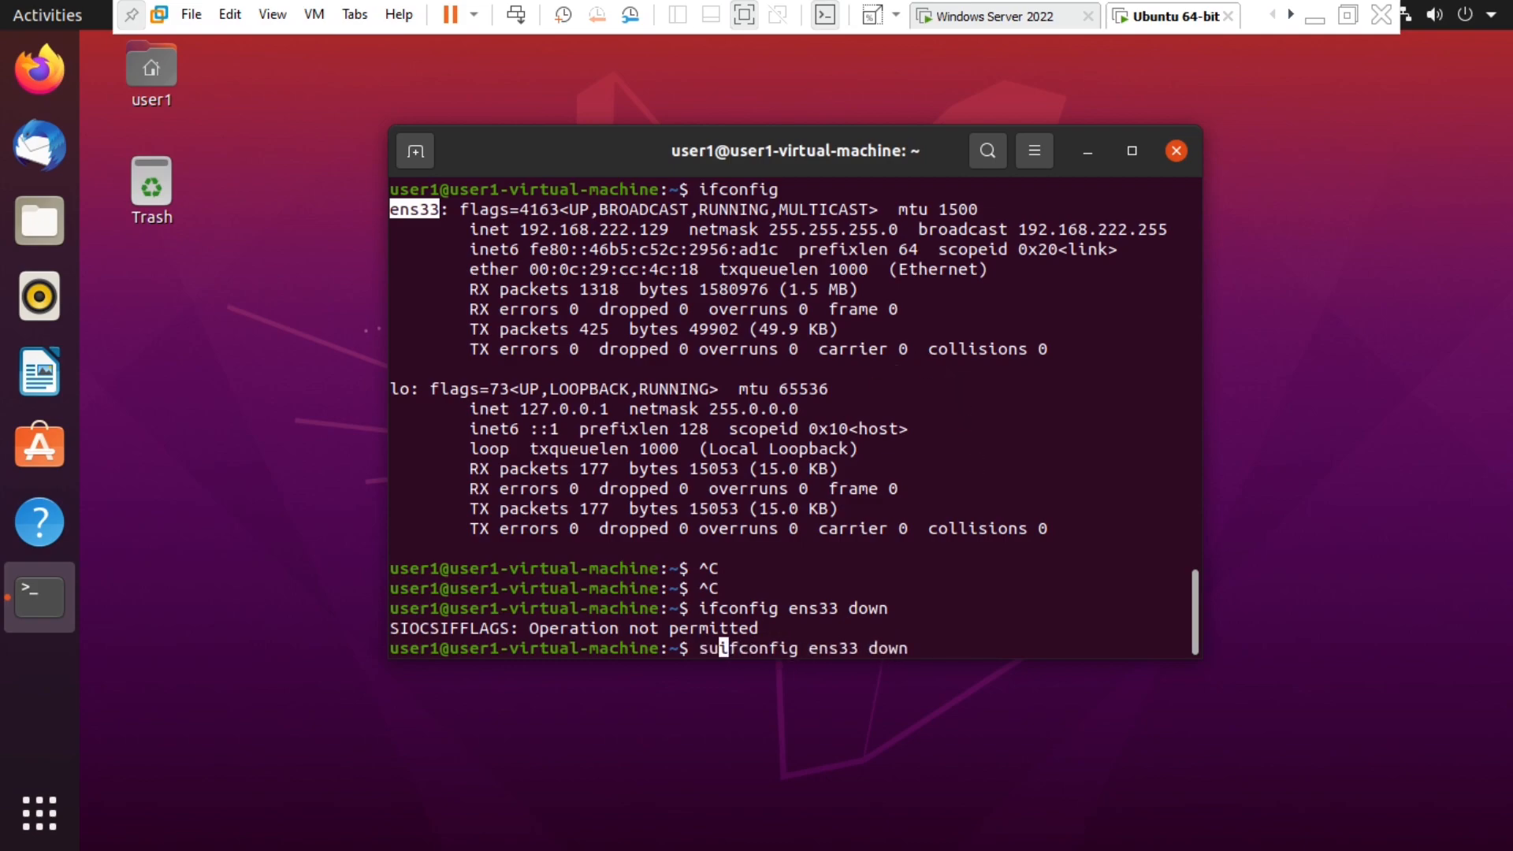
pyautogui.press('Return')
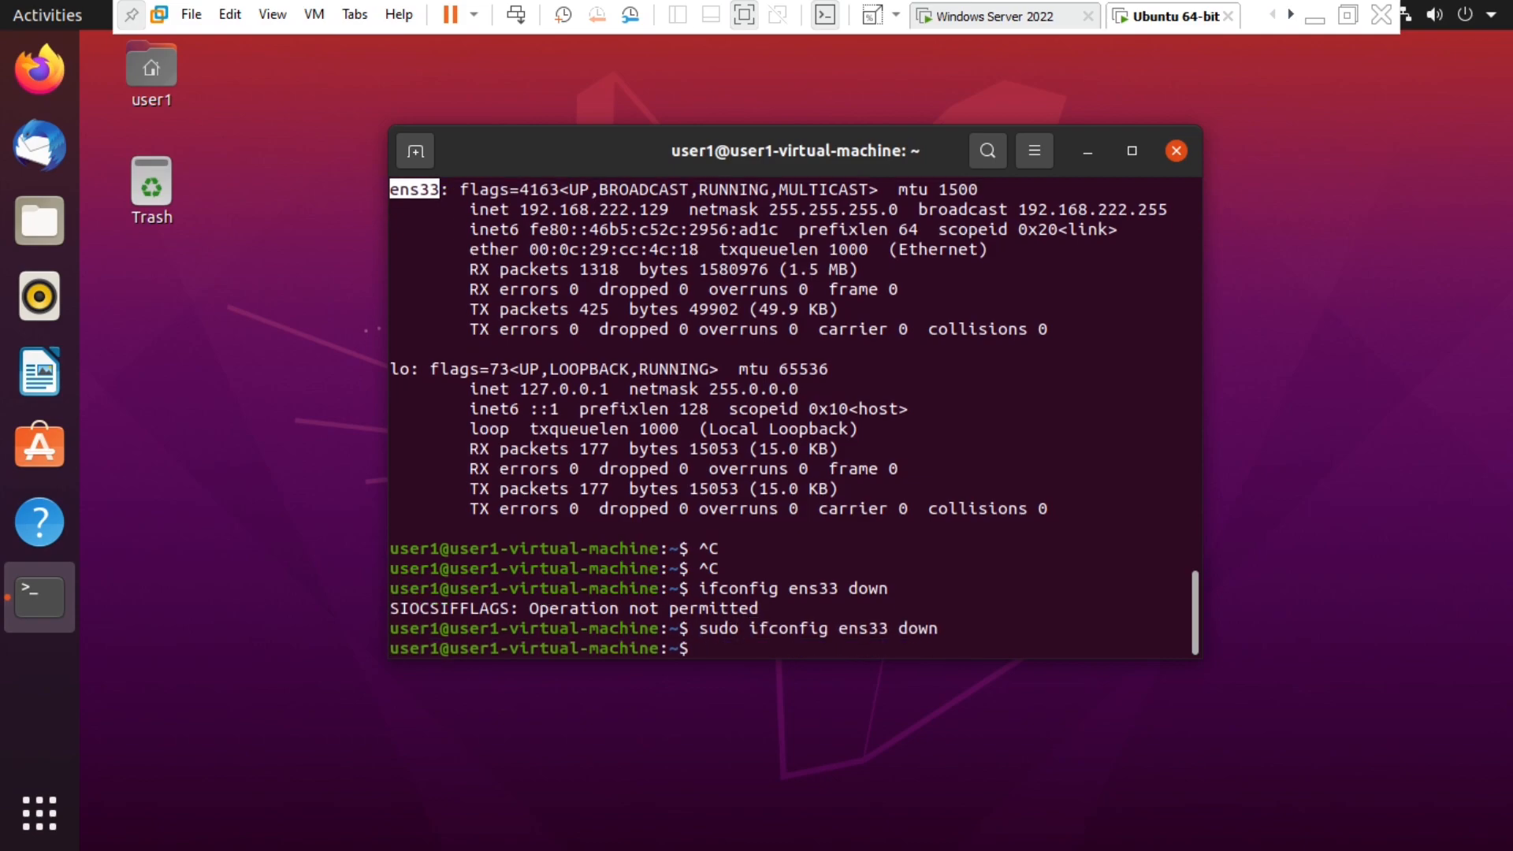
# - Bring ens33 back up with sudo, then run ifconfig to confirm 192.168.222.129
pyautogui.press('Up')
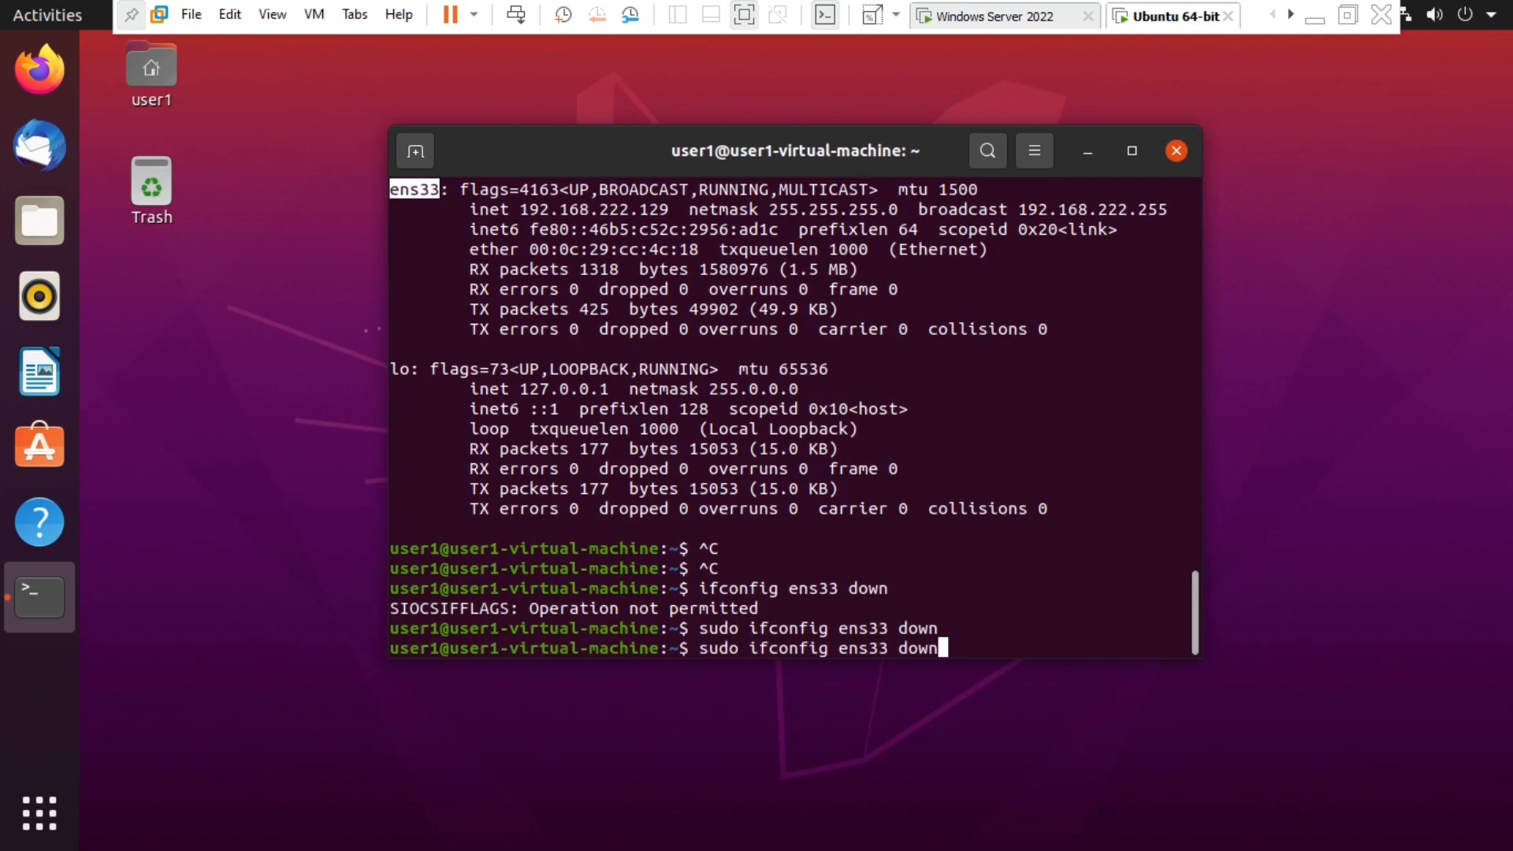
pyautogui.press('BackSpace')
pyautogui.press('BackSpace')
pyautogui.press('BackSpace')
pyautogui.press('BackSpace')
pyautogui.write('up')
pyautogui.press('Return')
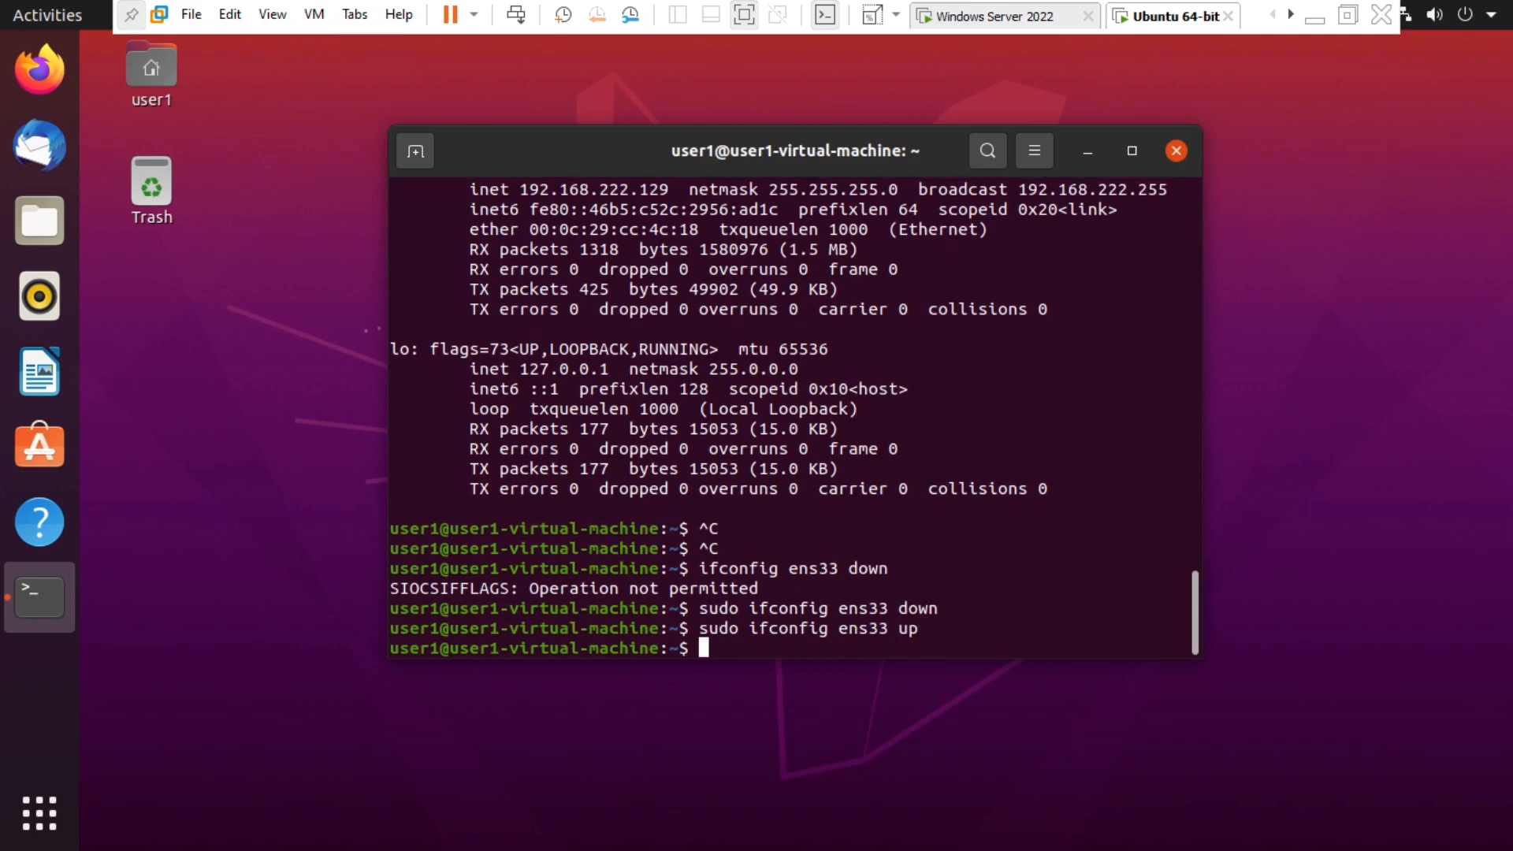
pyautogui.write('ifcp')
pyautogui.press('BackSpace')
pyautogui.write('onfig')
pyautogui.press('Return')
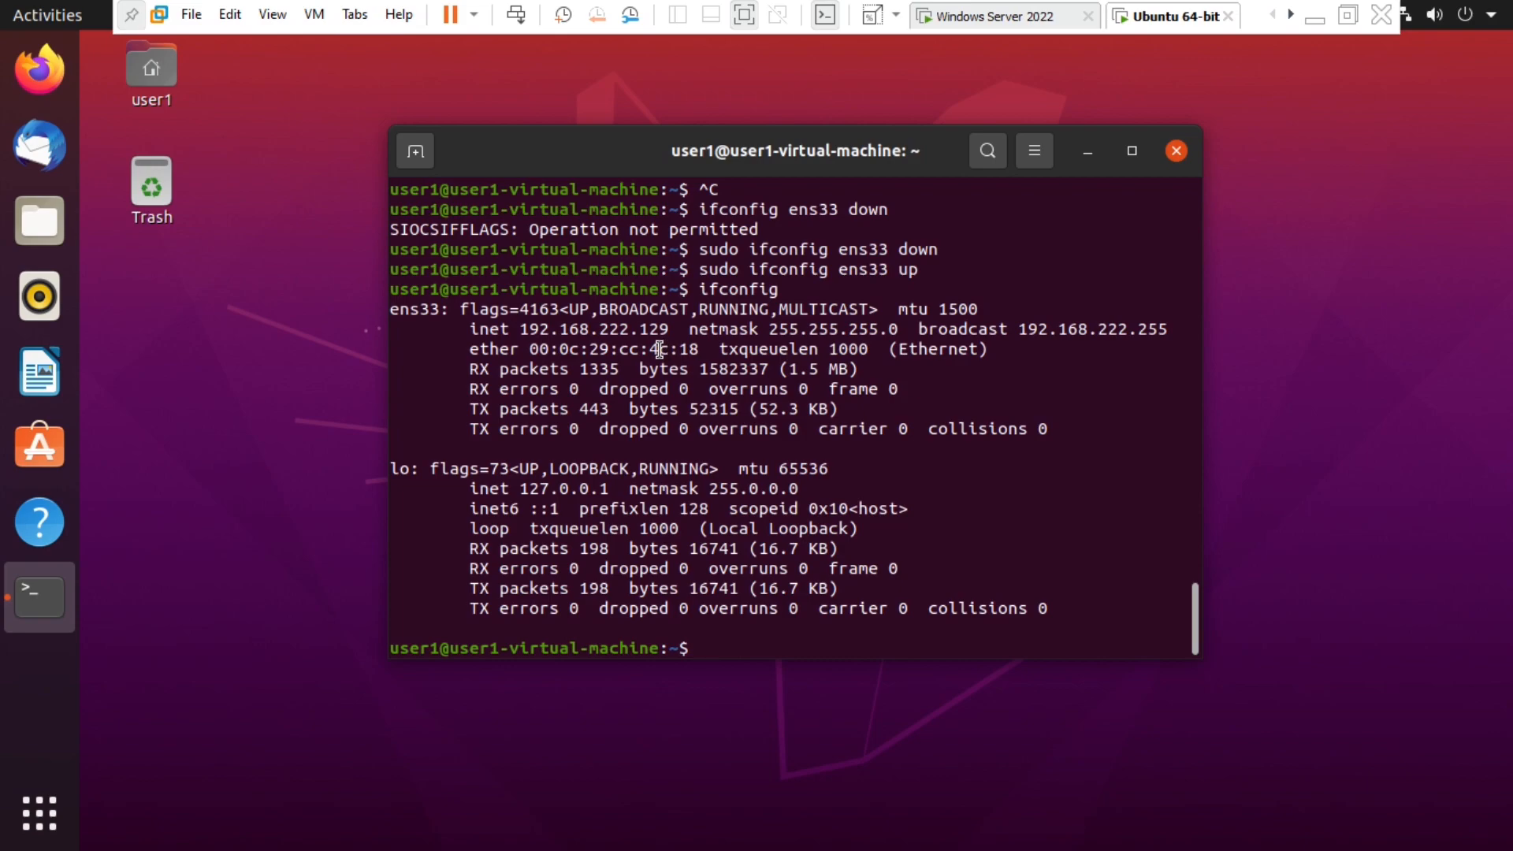
# - In the Ubuntu VM's settings, change Network Adapter from NAT to Custom: VMnet5 and apply
pyautogui.rightClick(1147, 19)
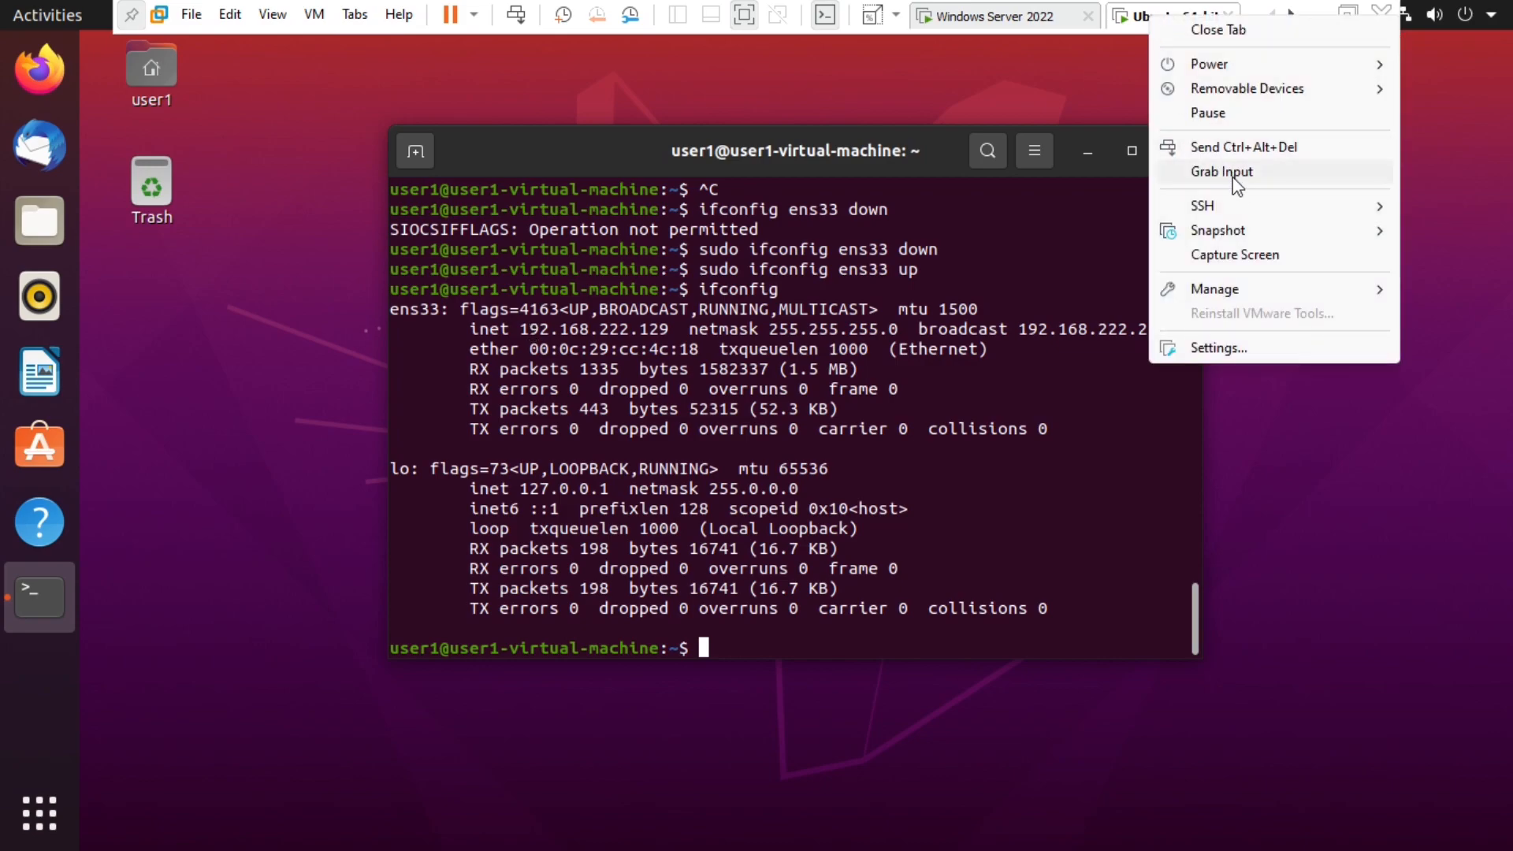
pyautogui.click(1234, 349)
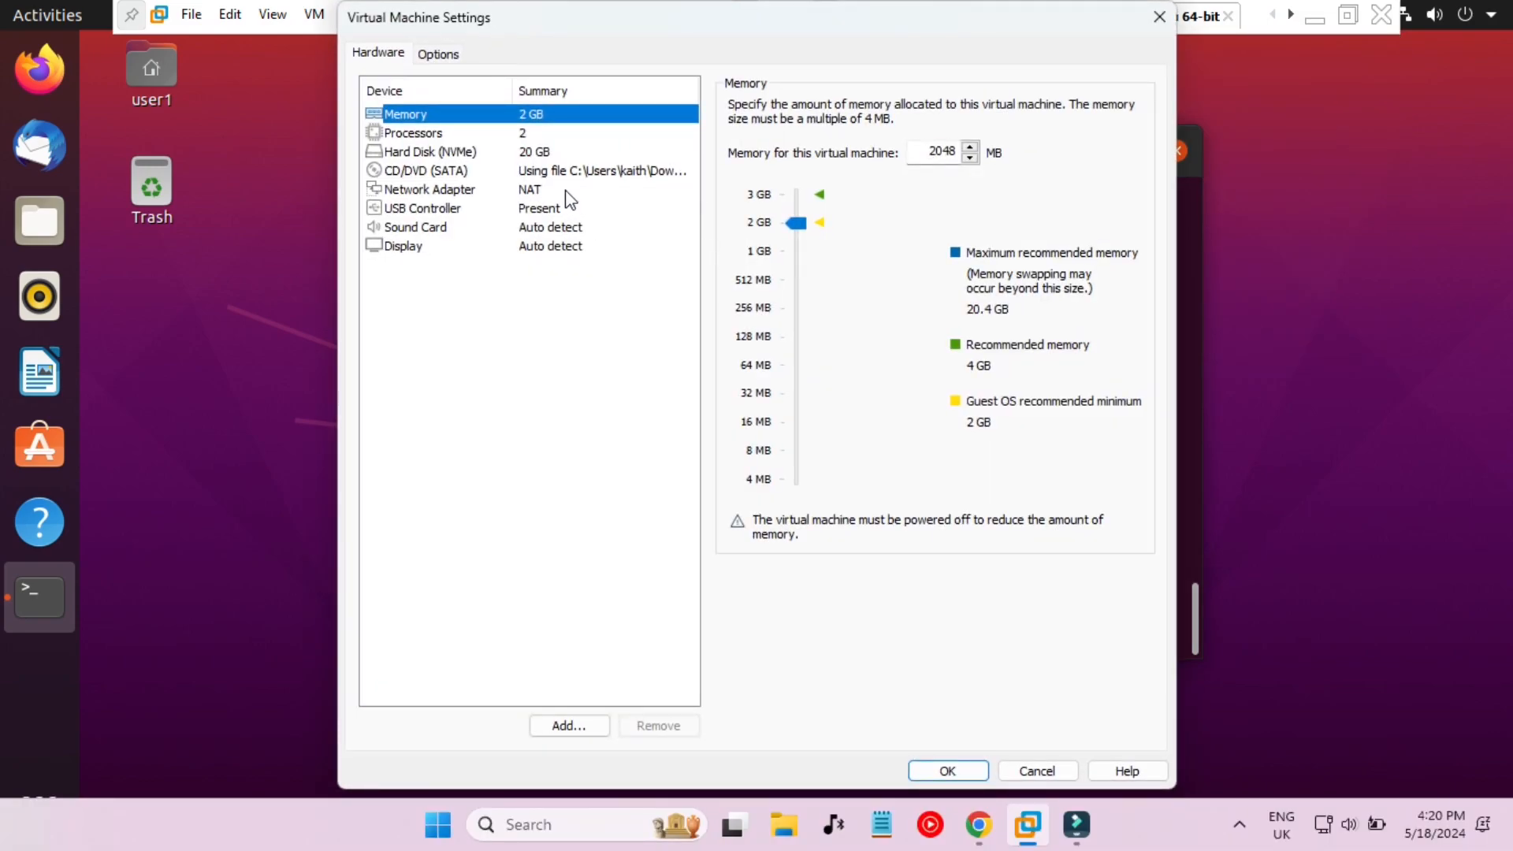
pyautogui.click(538, 190)
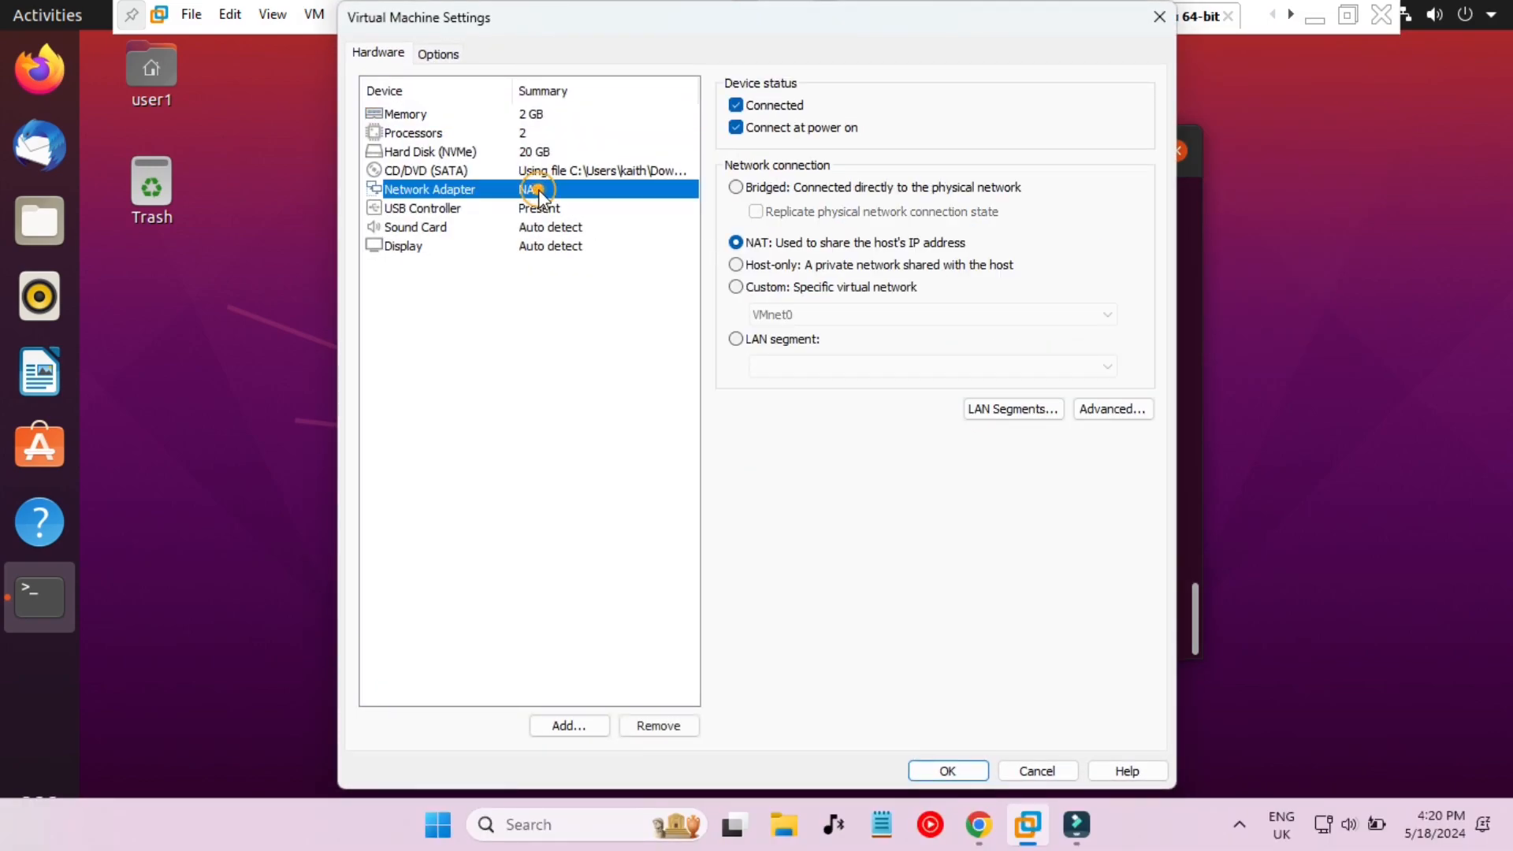
pyautogui.click(805, 287)
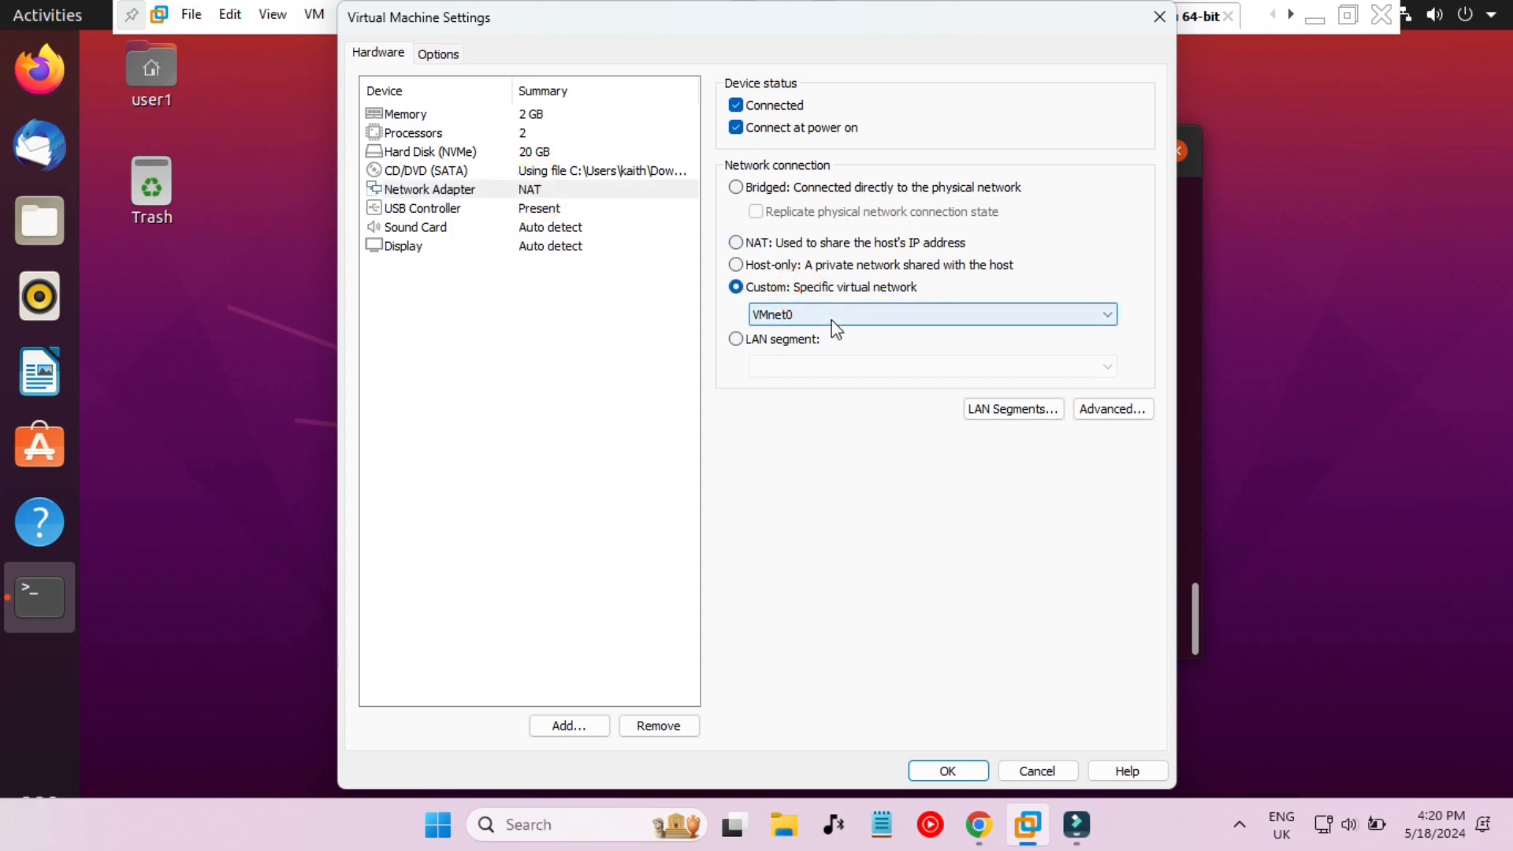
pyautogui.click(828, 315)
pyautogui.click(867, 394)
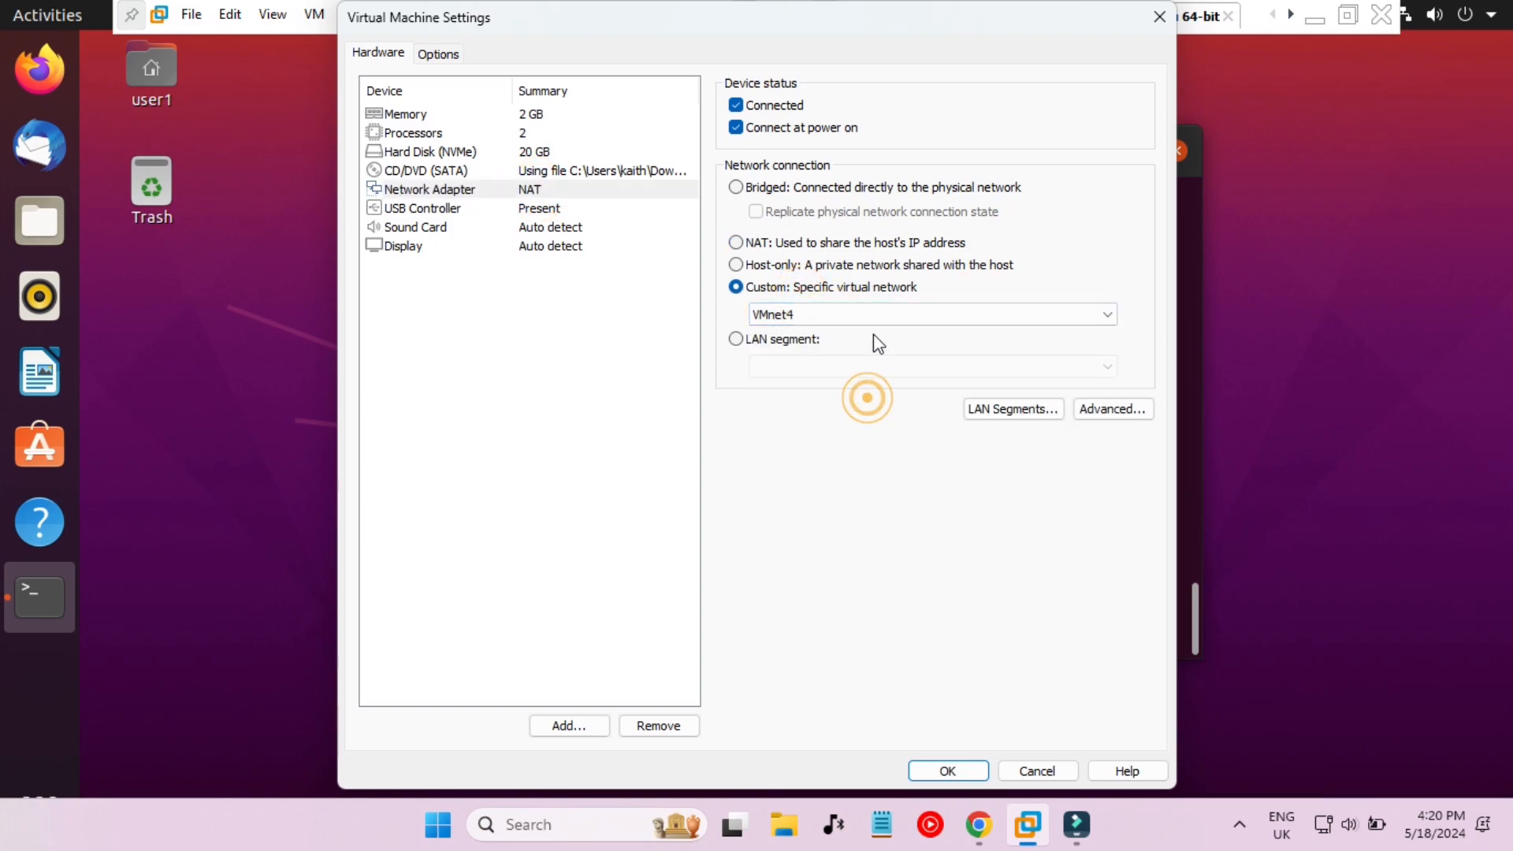
pyautogui.click(884, 308)
pyautogui.click(844, 407)
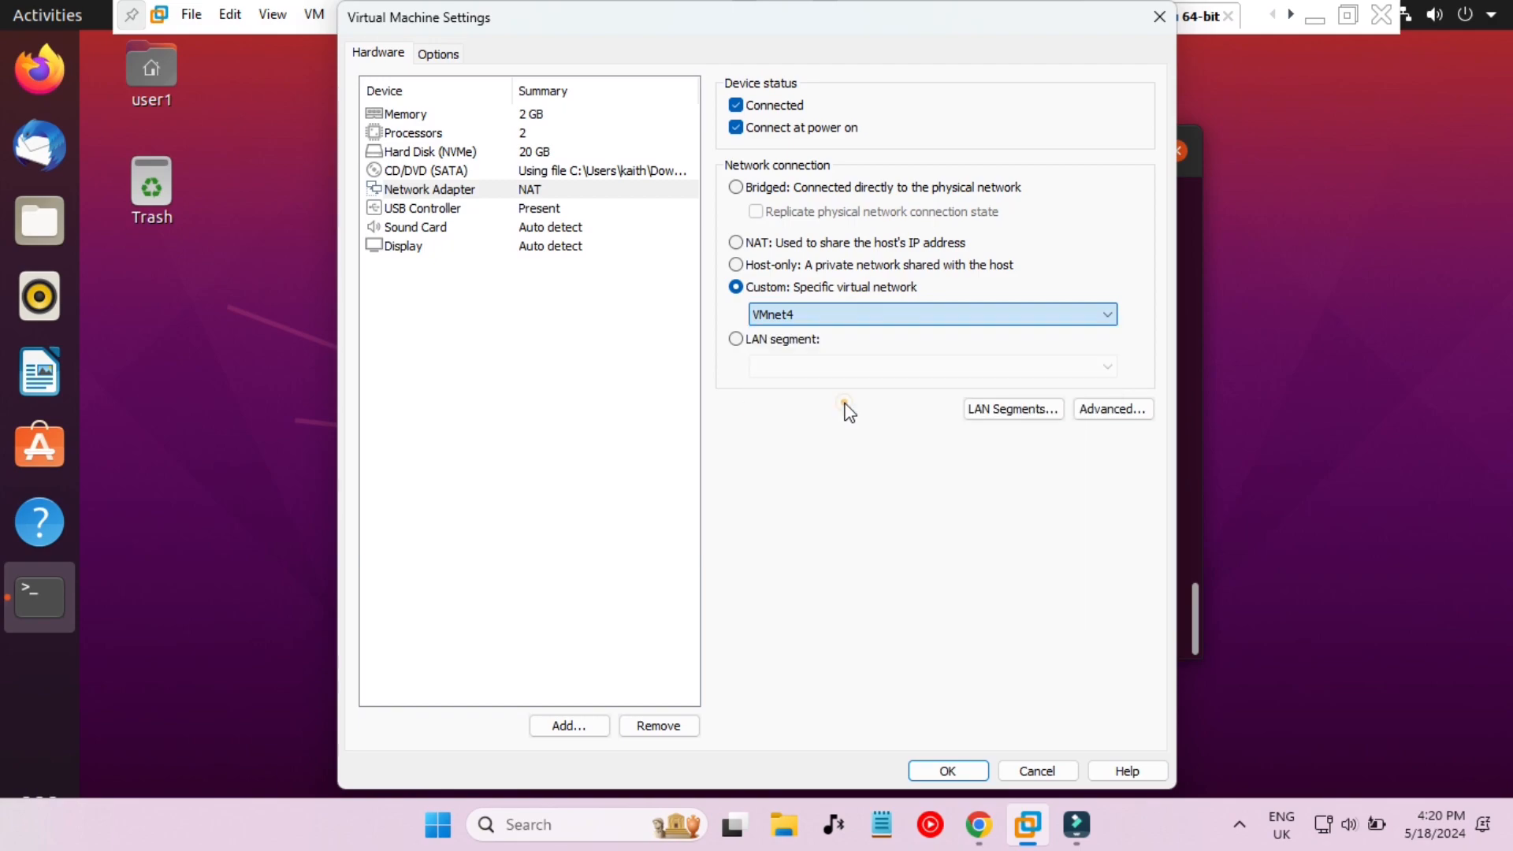
pyautogui.click(950, 771)
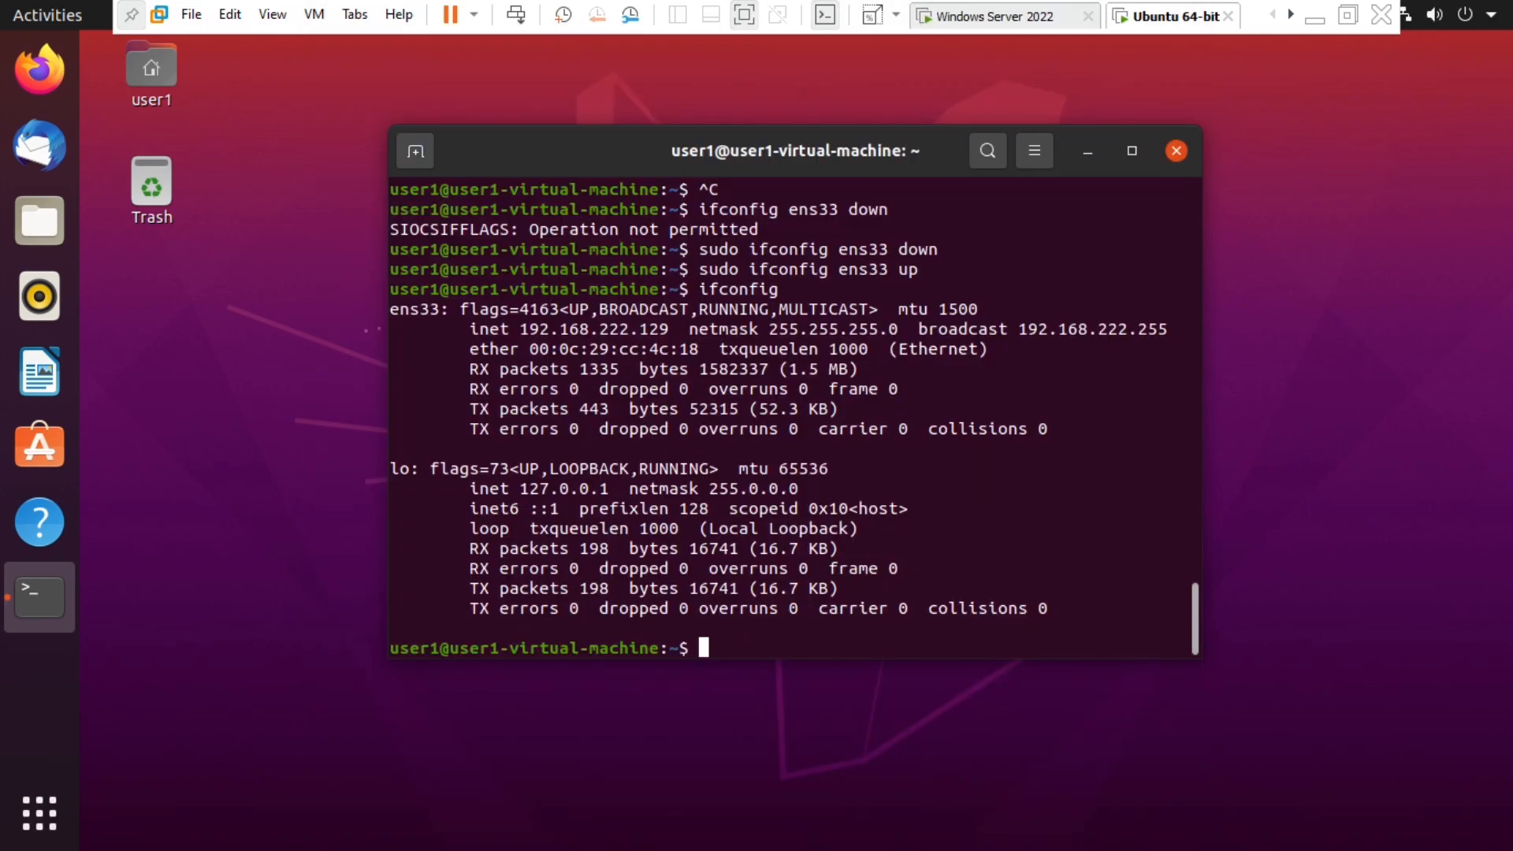
# - Cycle ens33 down and back up by rerunning the sudo ifconfig commands from history
pyautogui.press('Up')
pyautogui.press('Up')
pyautogui.press('Up')
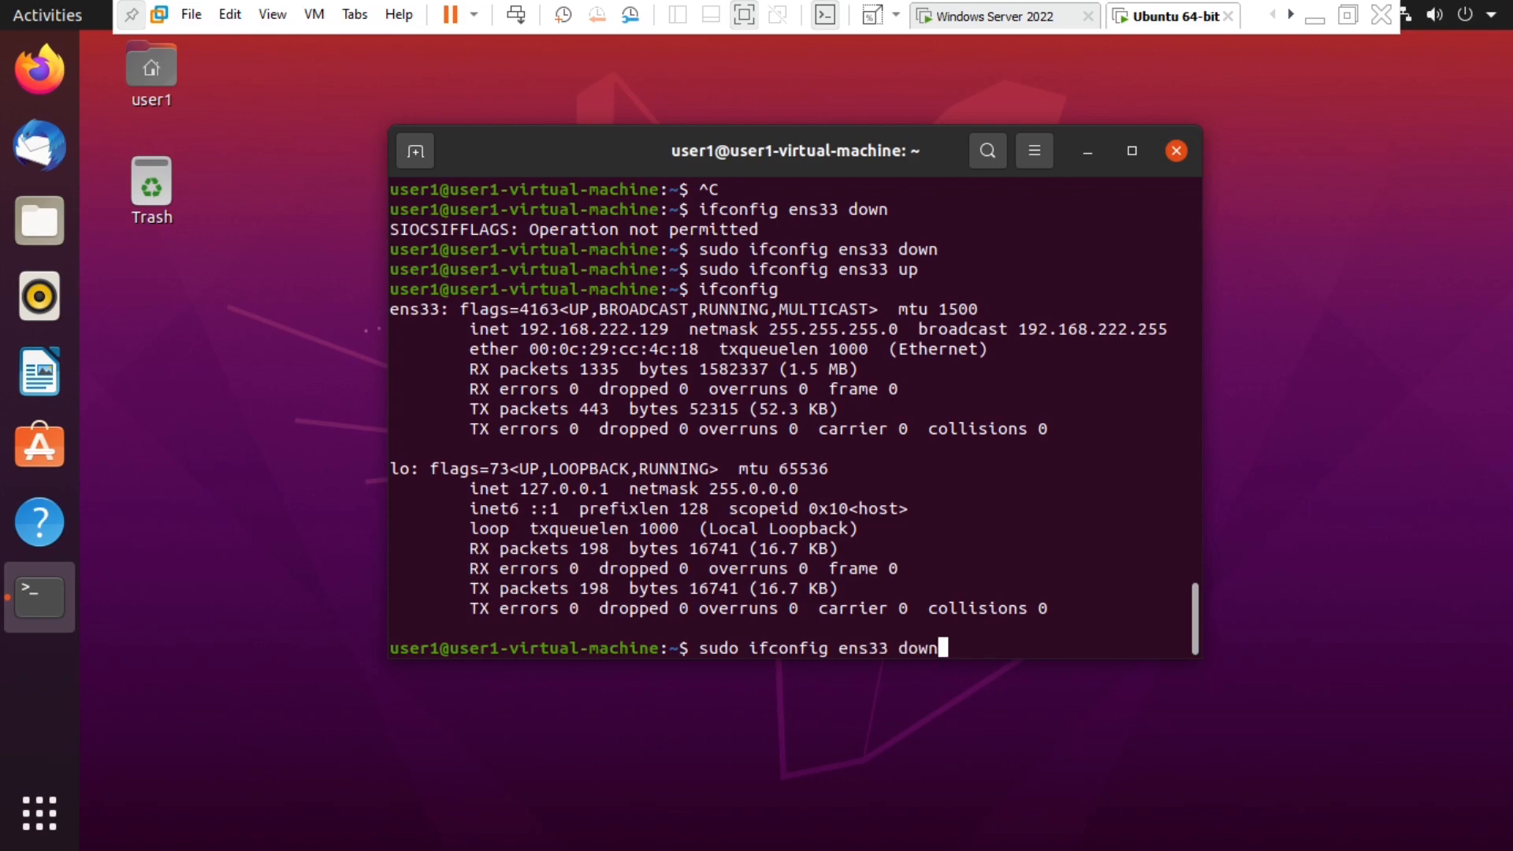
pyautogui.press('Return')
pyautogui.press('Up')
pyautogui.press('Up')
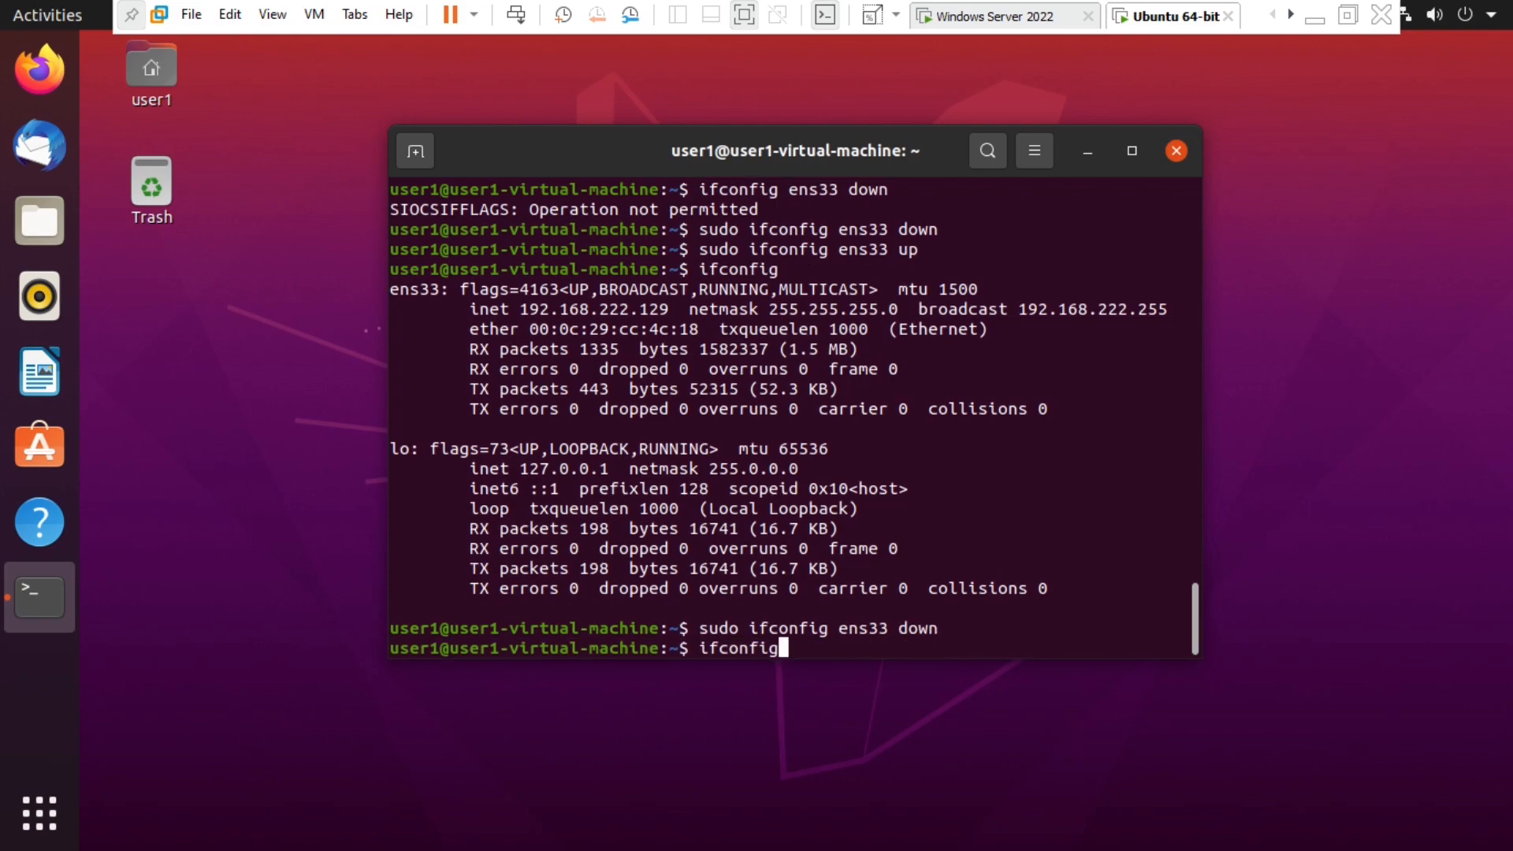
pyautogui.press('Up')
pyautogui.press('Return')
# - Run ifconfig, highlight the new 192.168.1.50 address, and go to the Windows Server 2022 VM
pyautogui.write('ifocnfig')
pyautogui.press('Return')
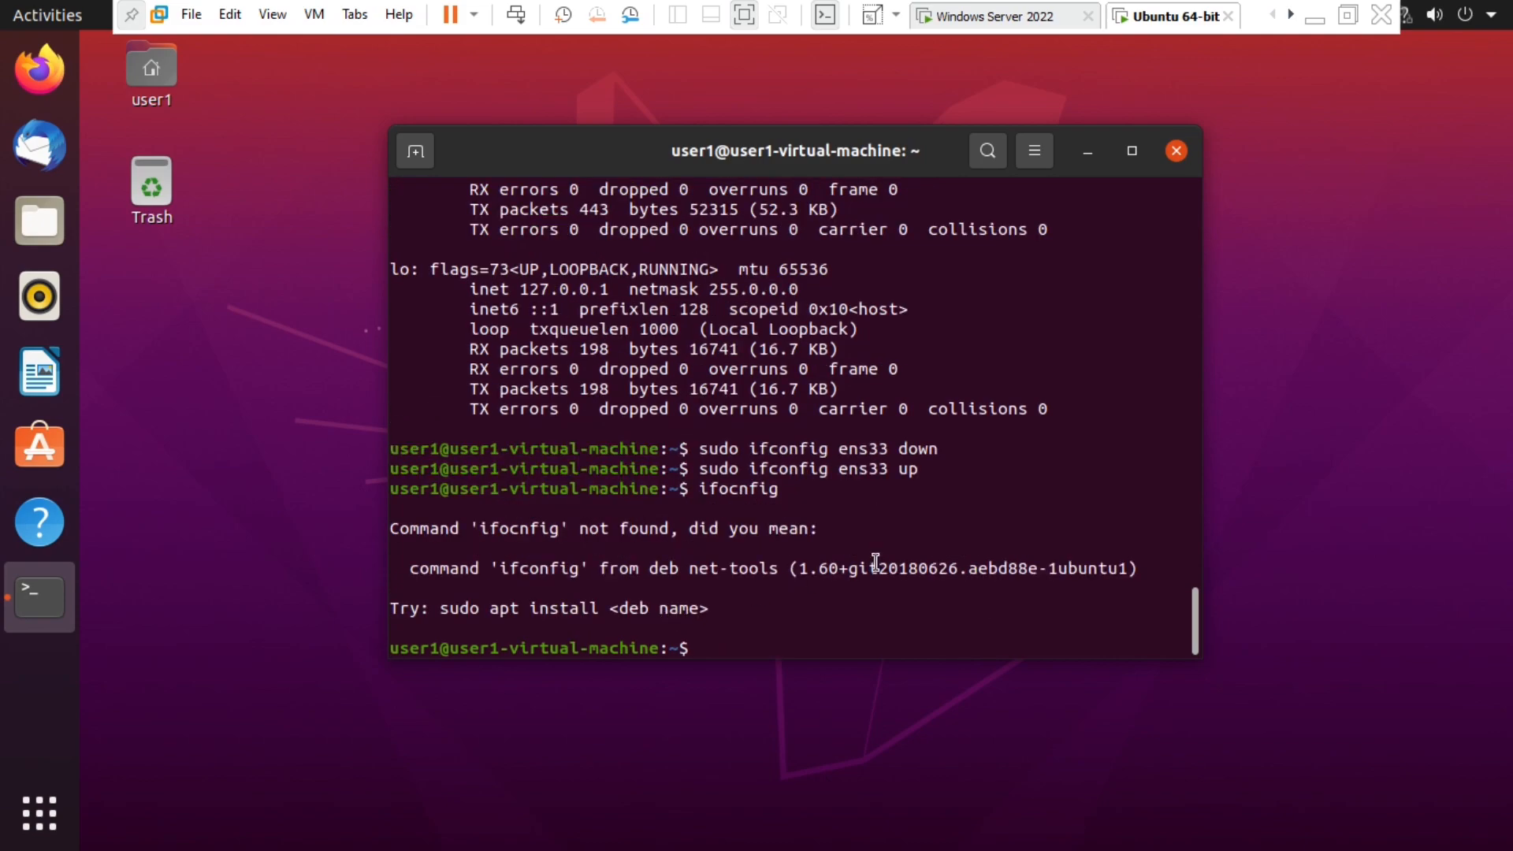
pyautogui.write('ifconfig')
pyautogui.press('Return')
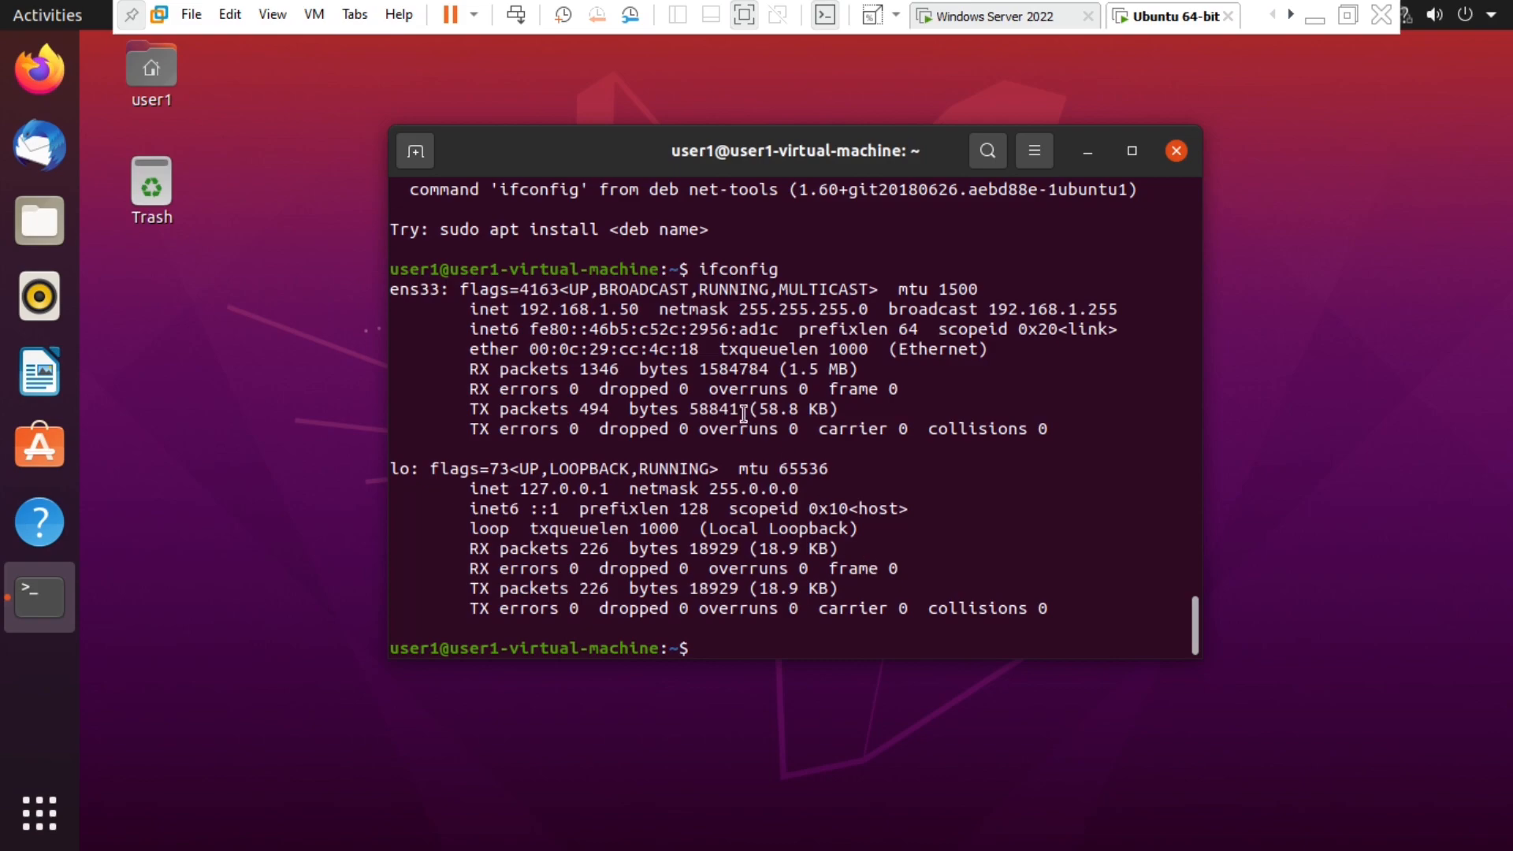
pyautogui.moveTo(520, 309); pyautogui.dragTo(639, 310)
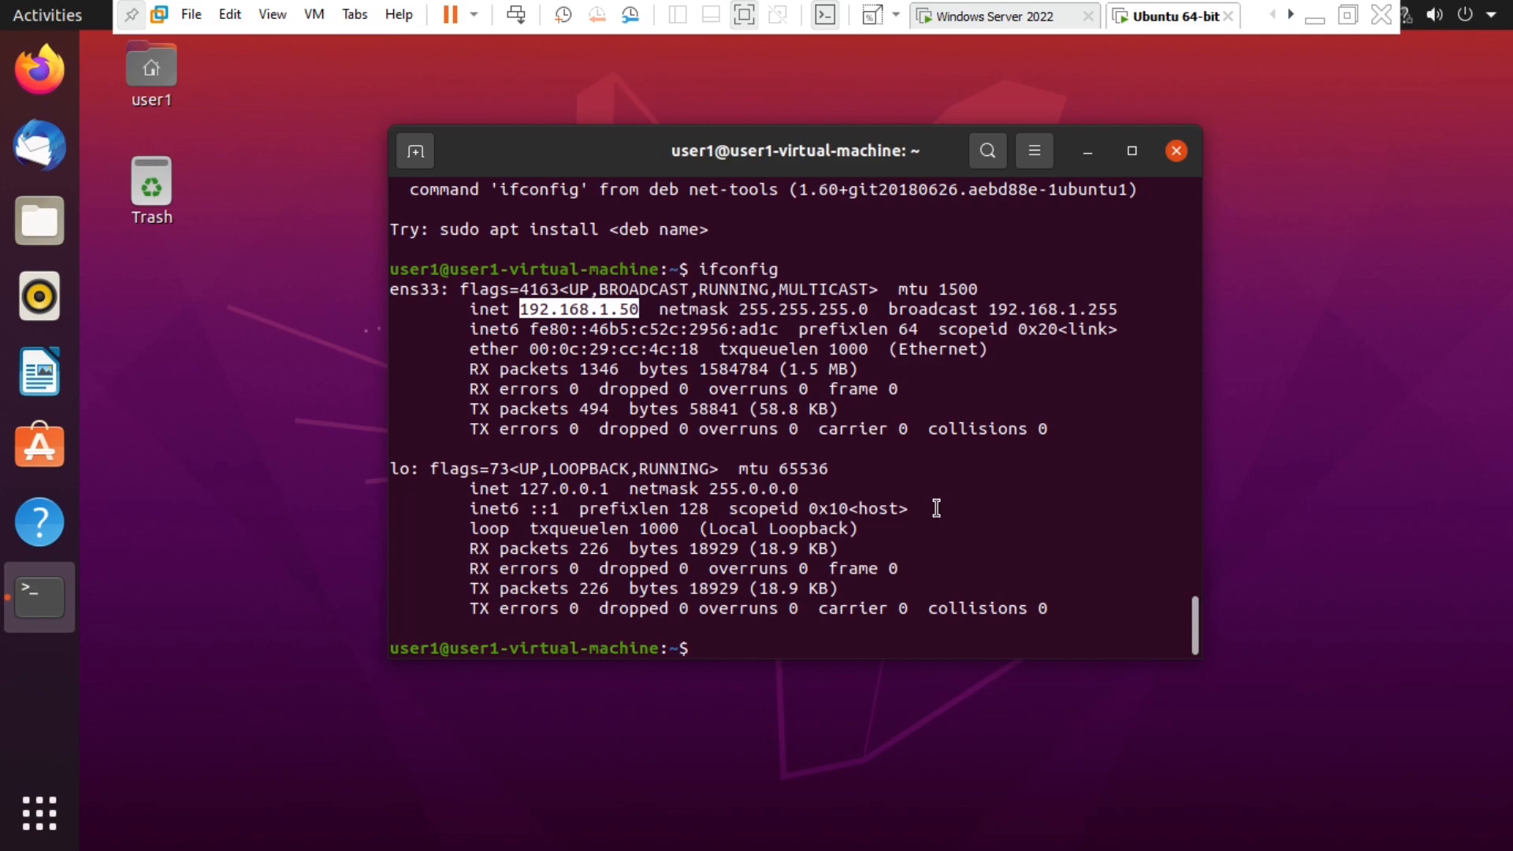
pyautogui.click(995, 16)
# - Check in the Windows Server VM's settings that Network Adapter 2 uses VMnet5
pyautogui.rightClick(1014, 11)
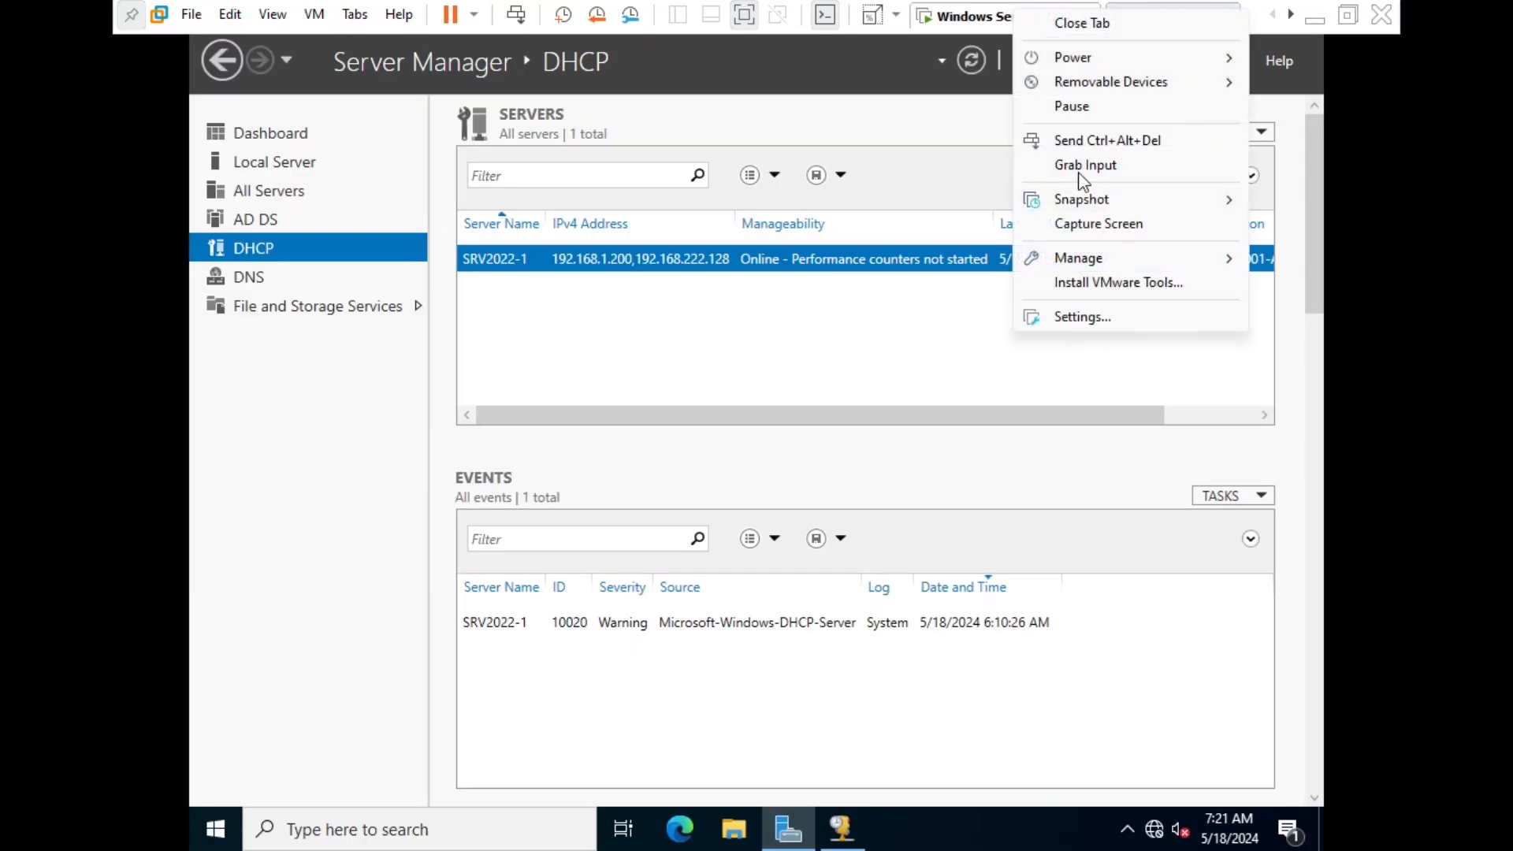
pyautogui.click(1099, 316)
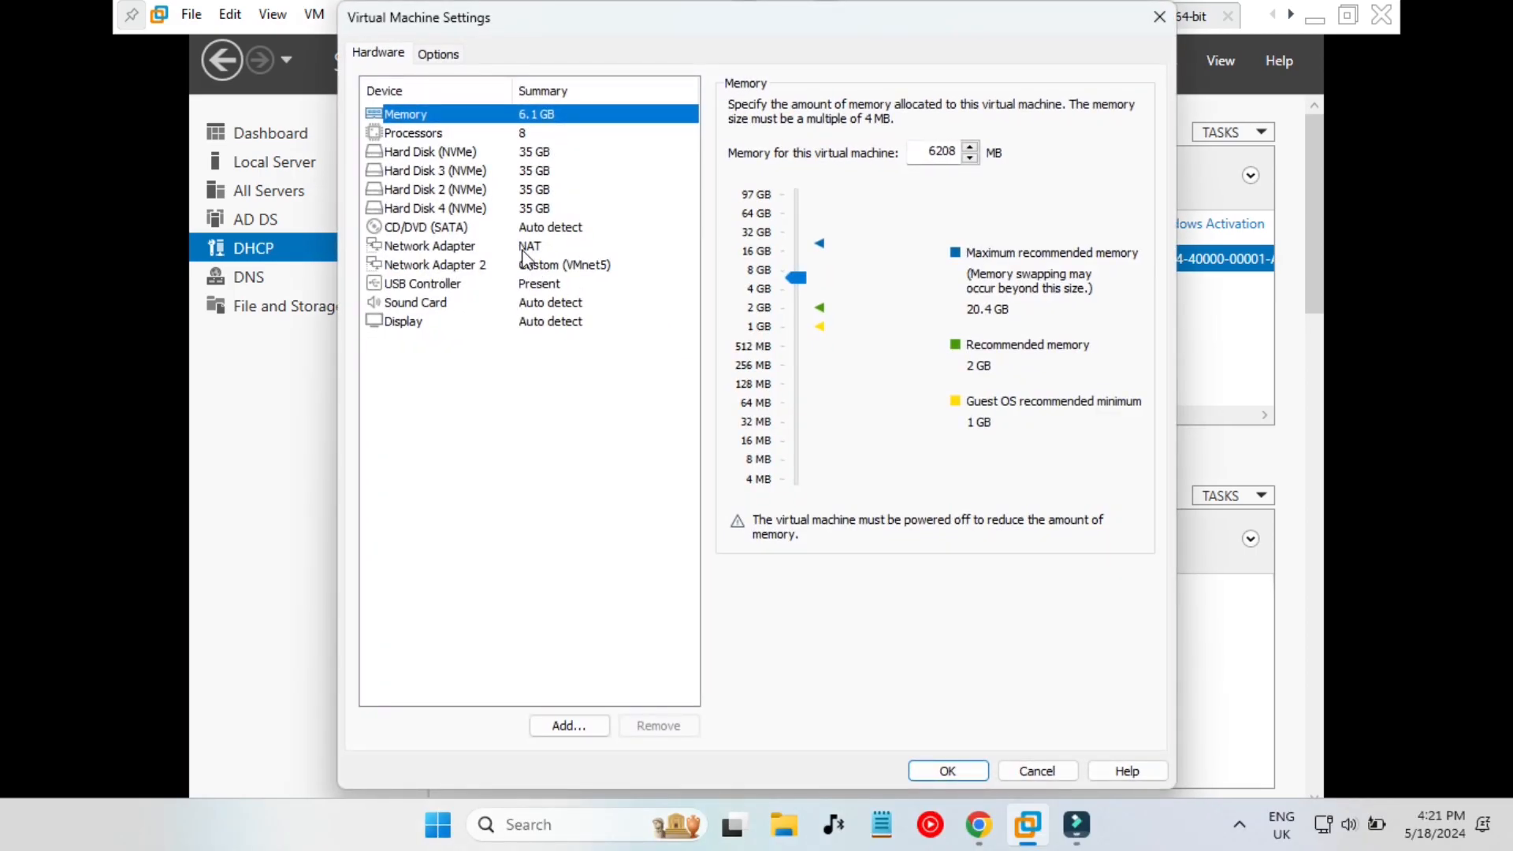
pyautogui.click(523, 247)
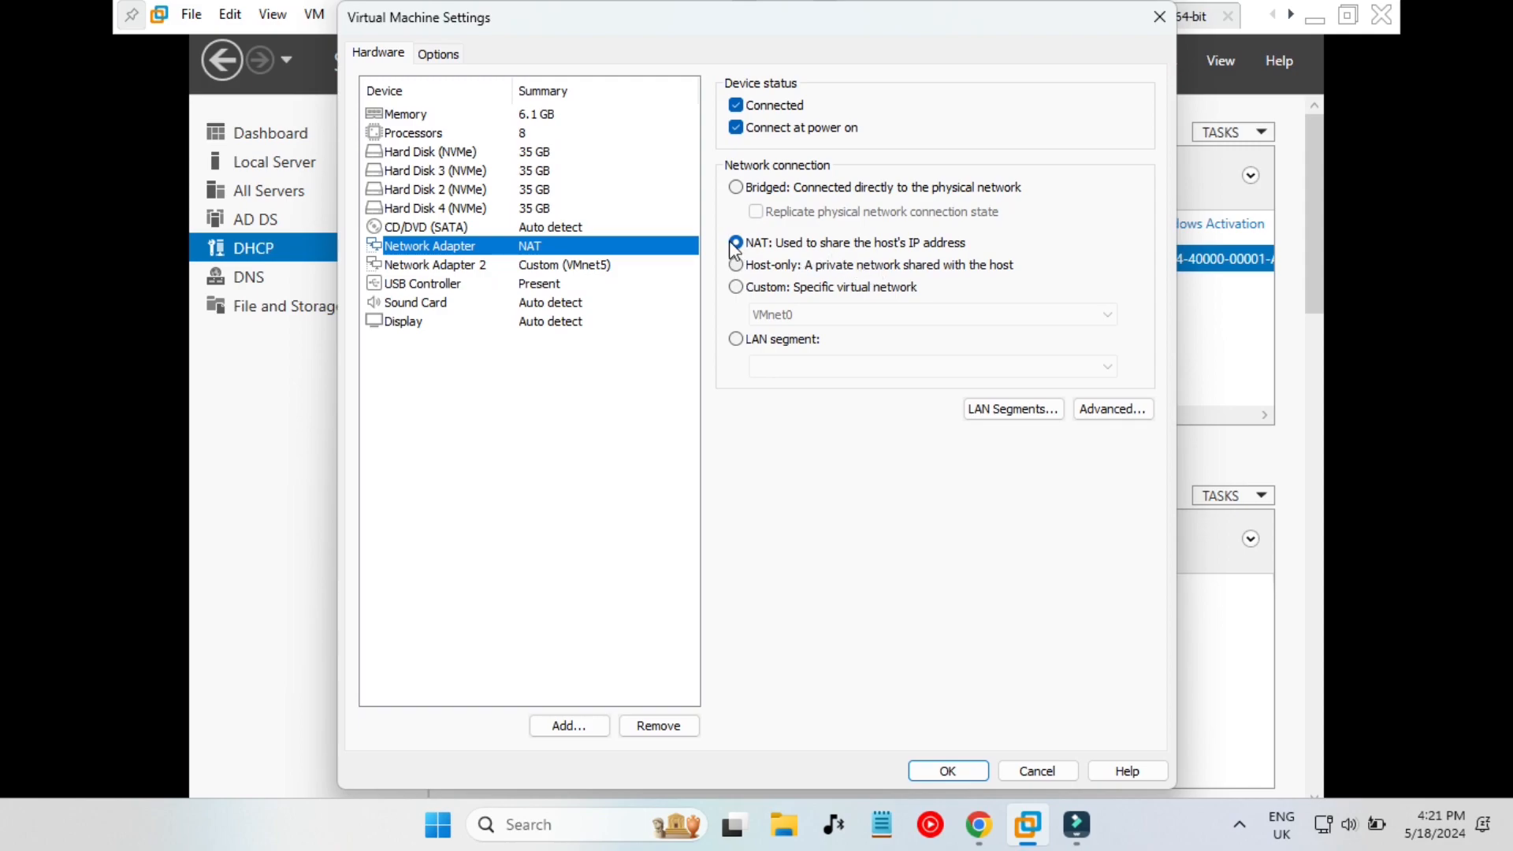
pyautogui.click(563, 268)
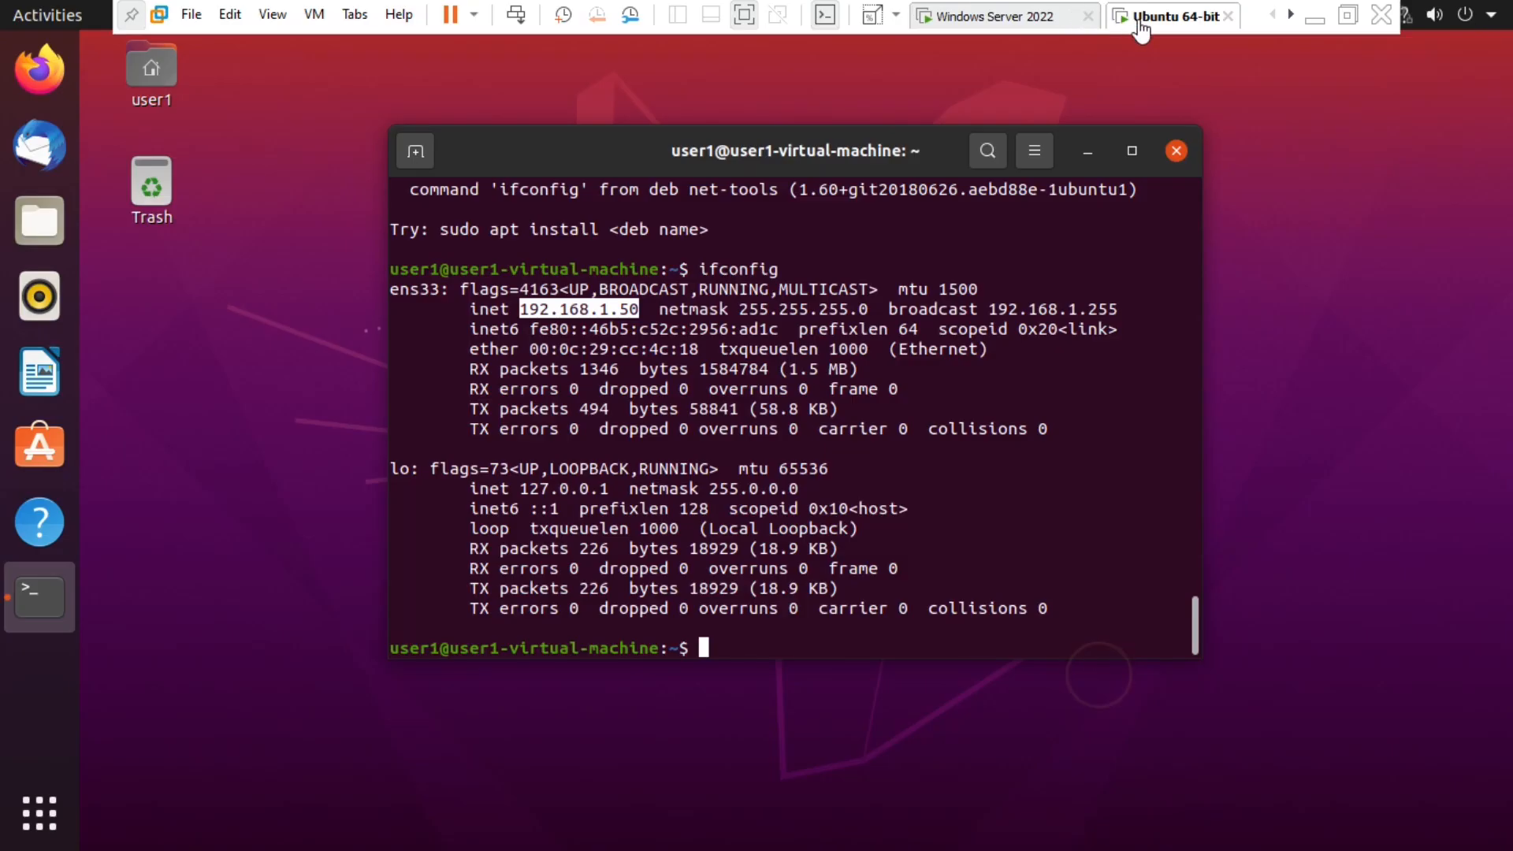
# - In the Ubuntu VM's settings, confirm VMnet5 and uncheck CD/DVD 'Connect at power on', then return to Windows Server
pyautogui.rightClick(1138, 21)
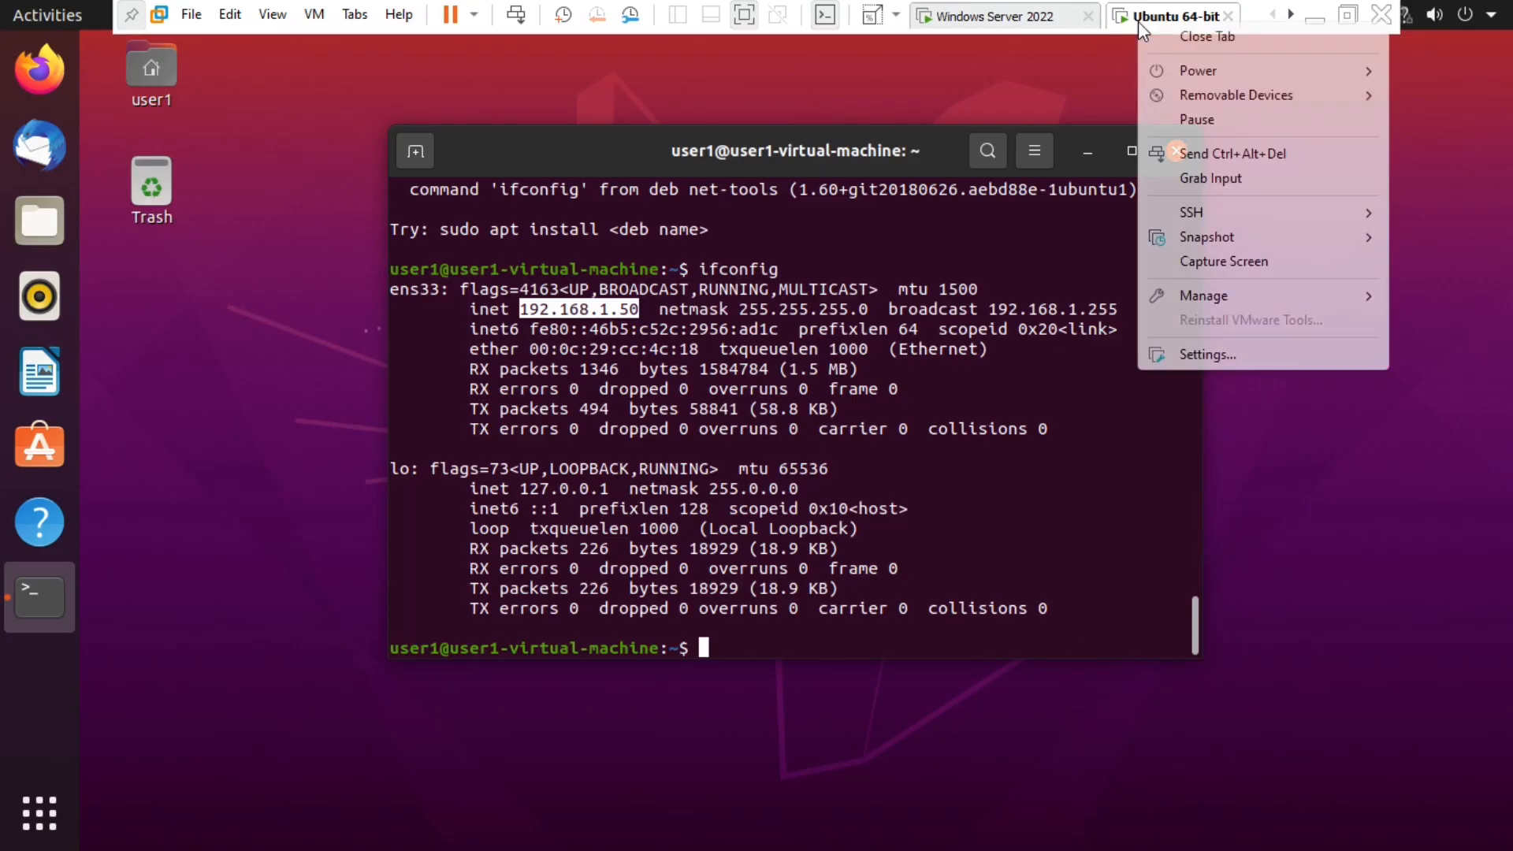
pyautogui.click(1228, 356)
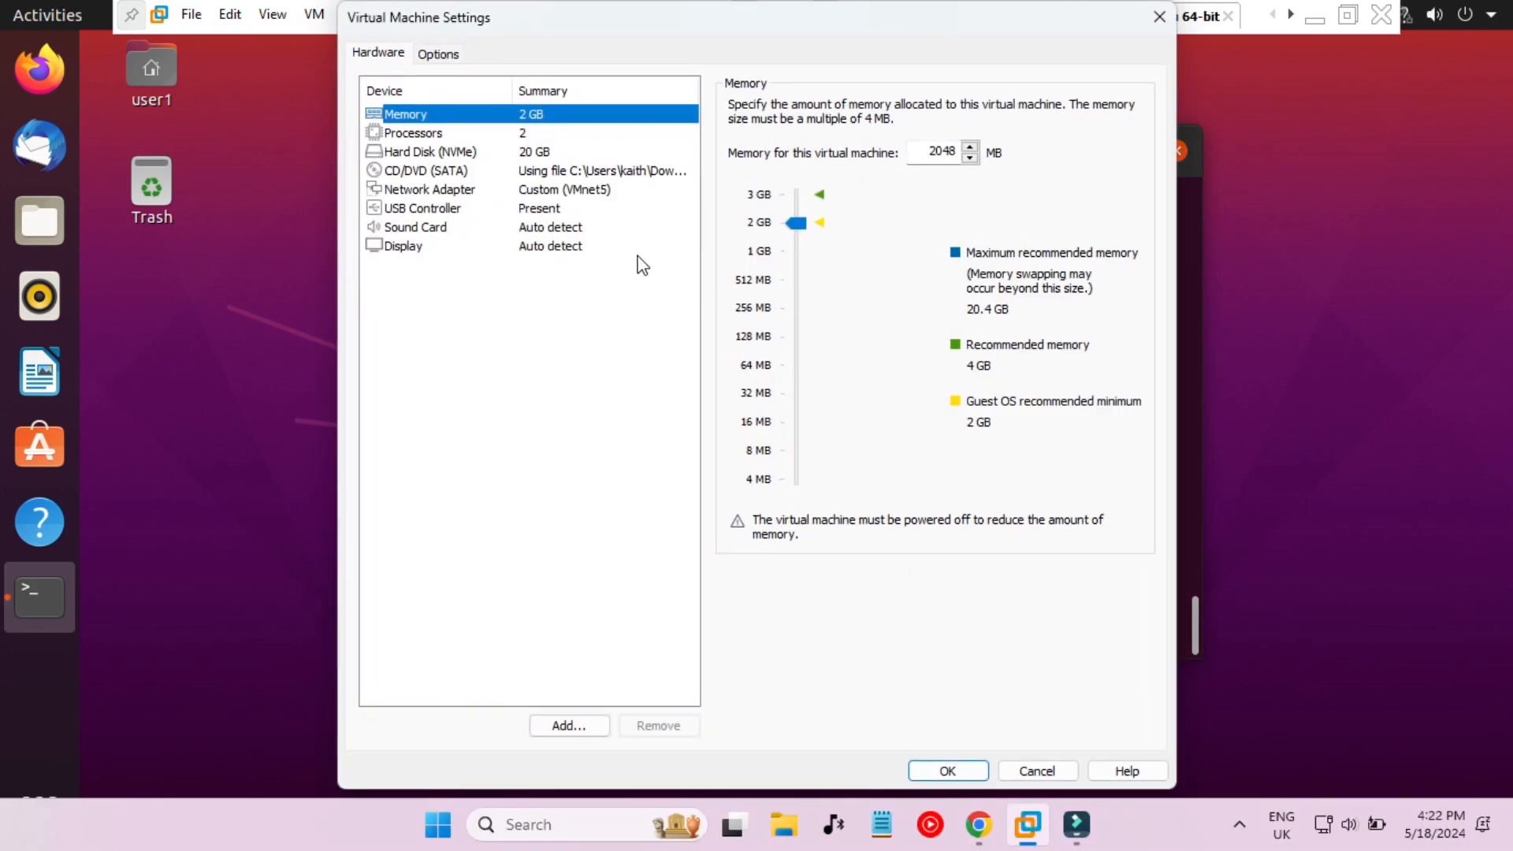
pyautogui.click(536, 189)
pyautogui.click(533, 184)
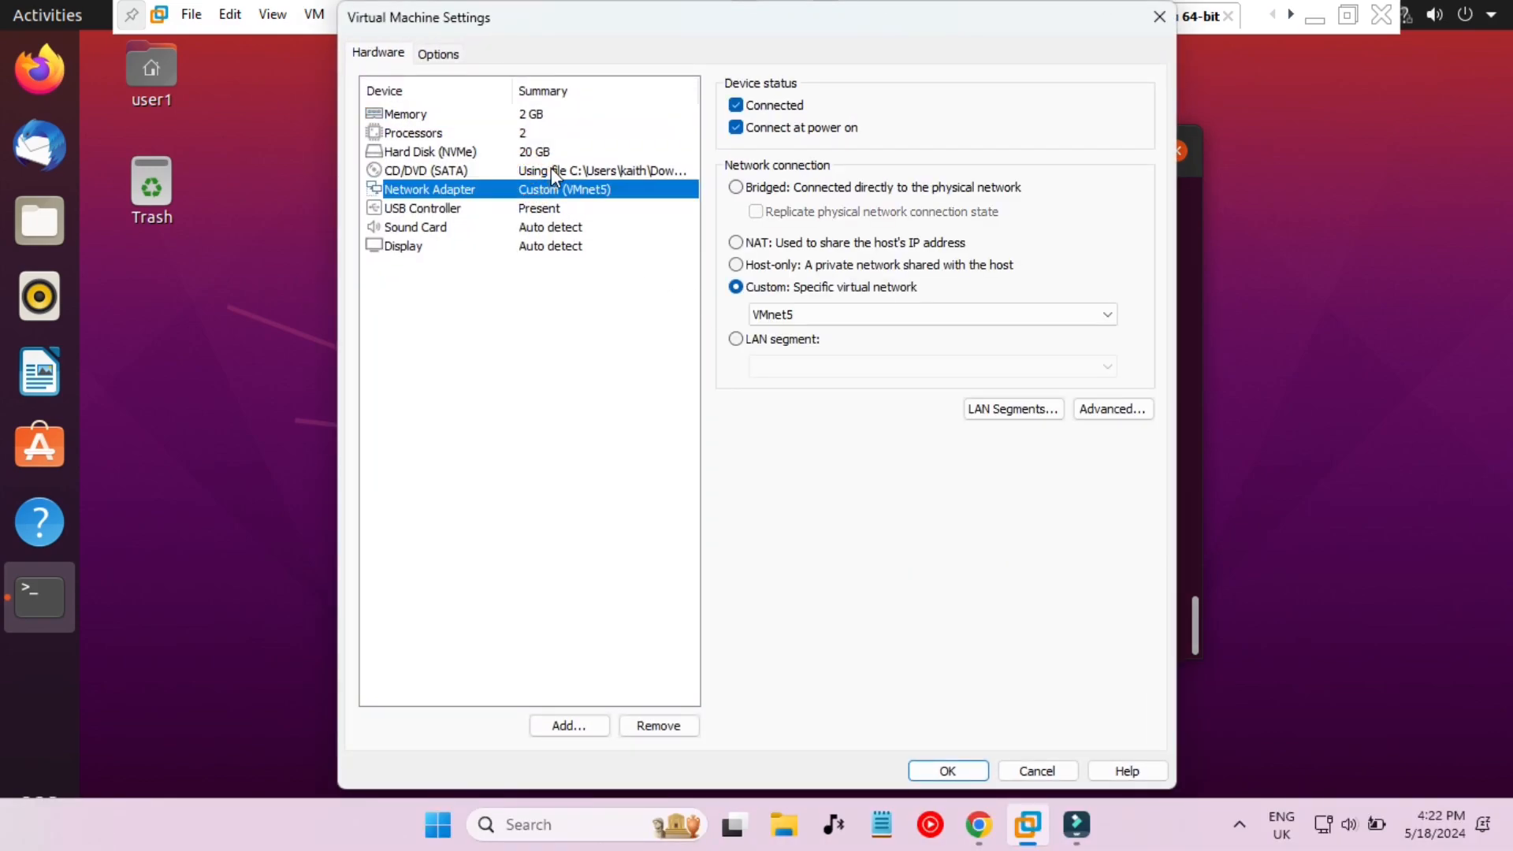
pyautogui.click(551, 170)
pyautogui.click(737, 126)
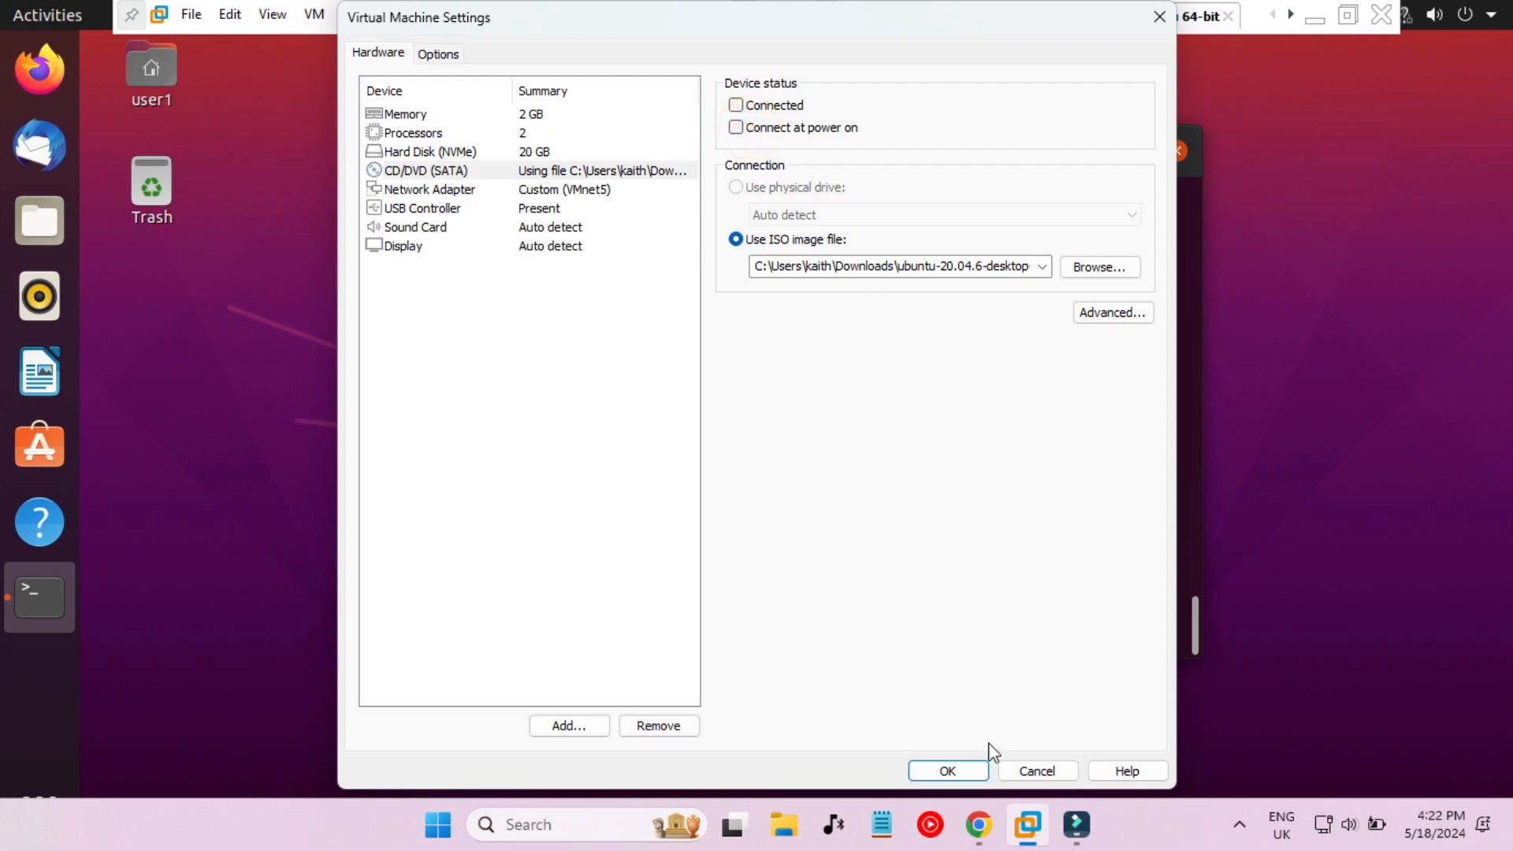
pyautogui.click(942, 770)
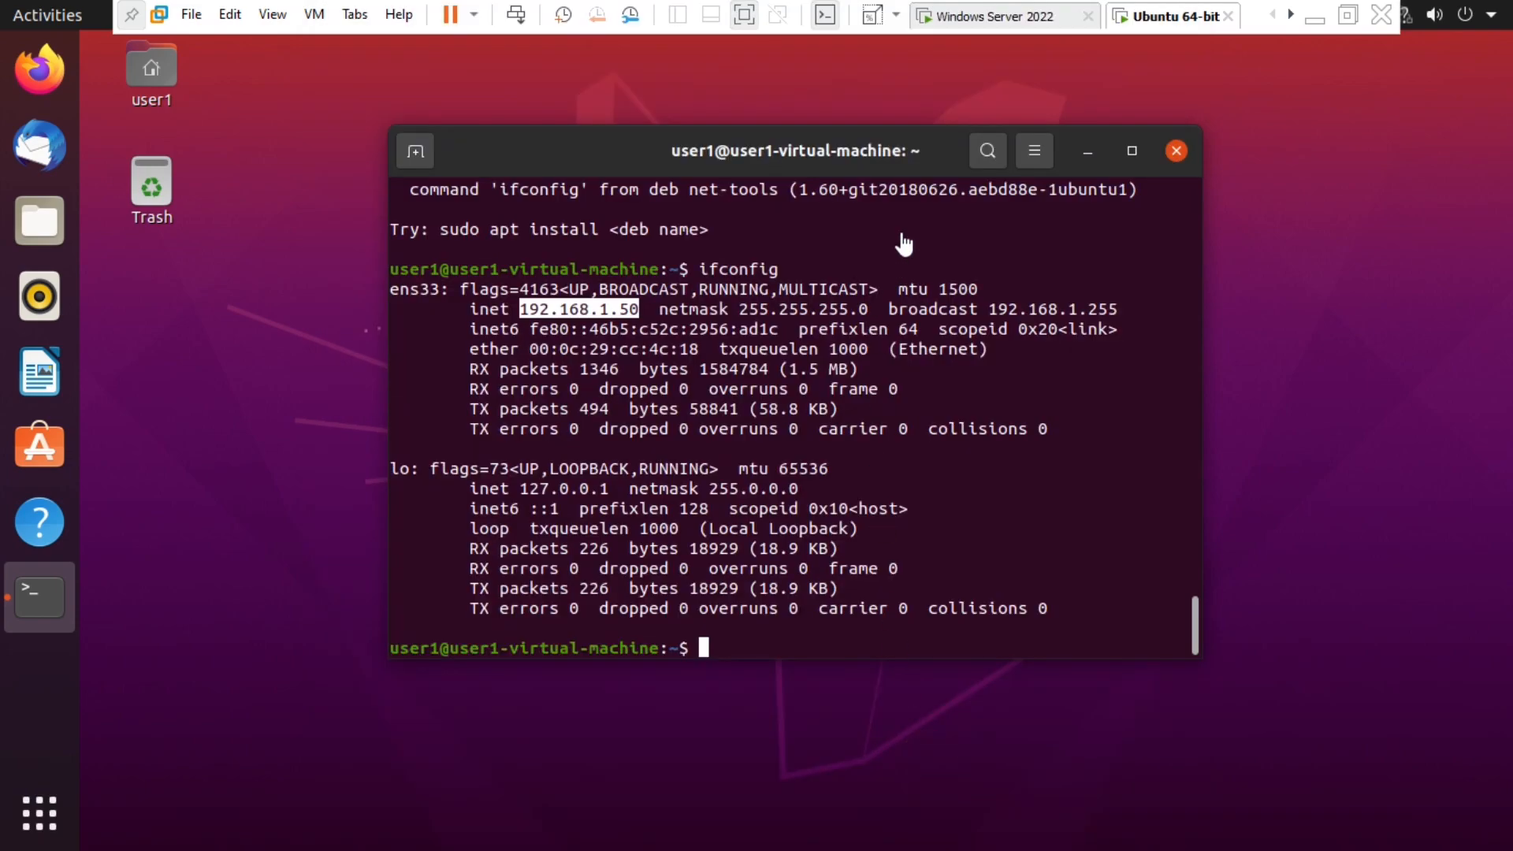
pyautogui.click(981, 16)
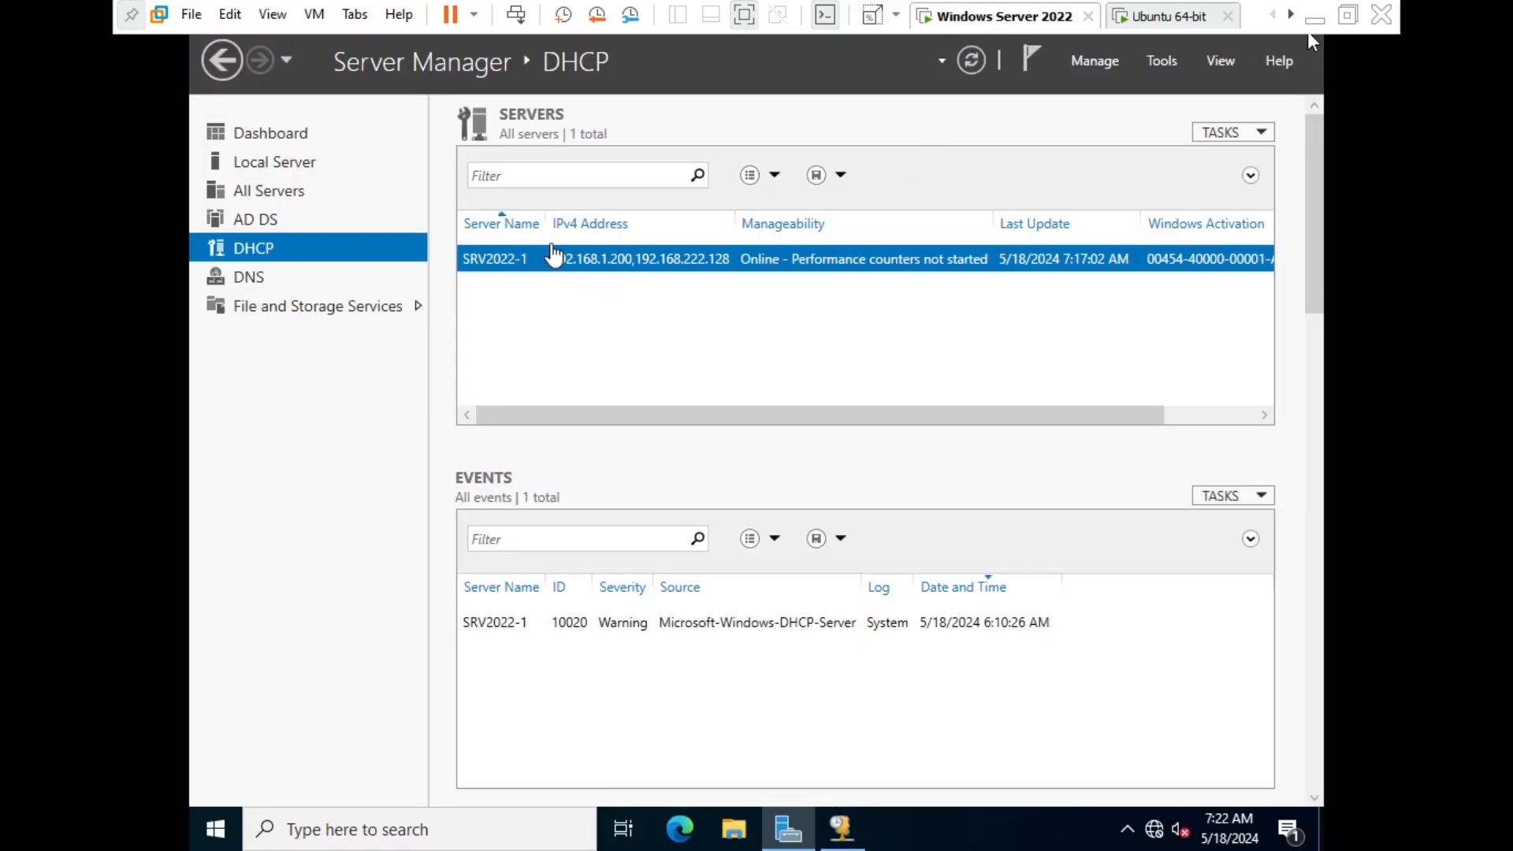
# - Open the DHCP console, expand IPv4 > Scope > Address Leases, and select the 192.168.1.50 lease
pyautogui.click(597, 254)
pyautogui.rightClick(597, 254)
pyautogui.click(701, 428)
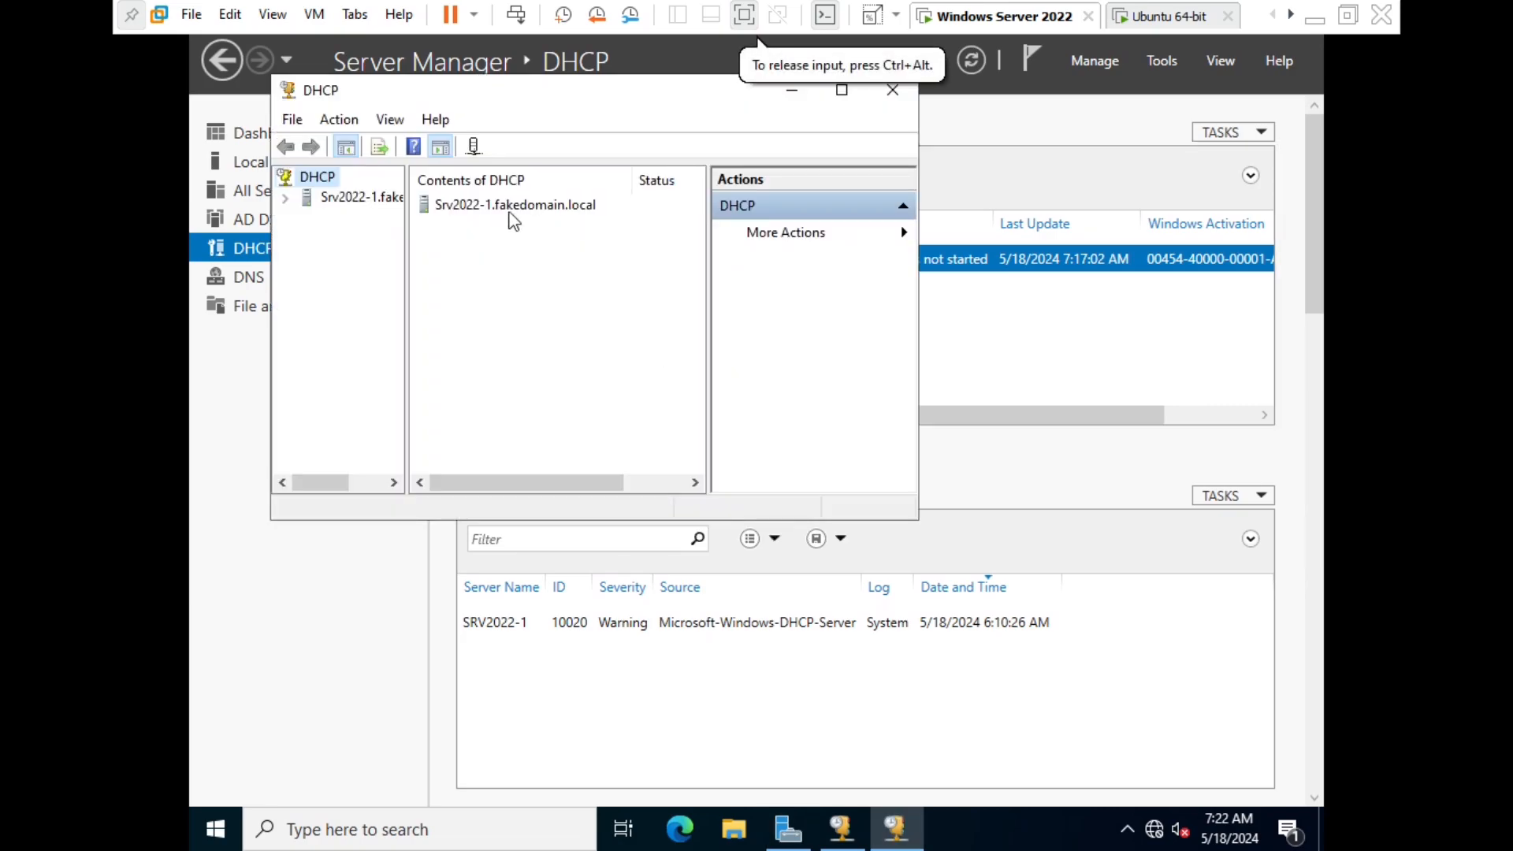
pyautogui.doubleClick(473, 204)
pyautogui.click(438, 207)
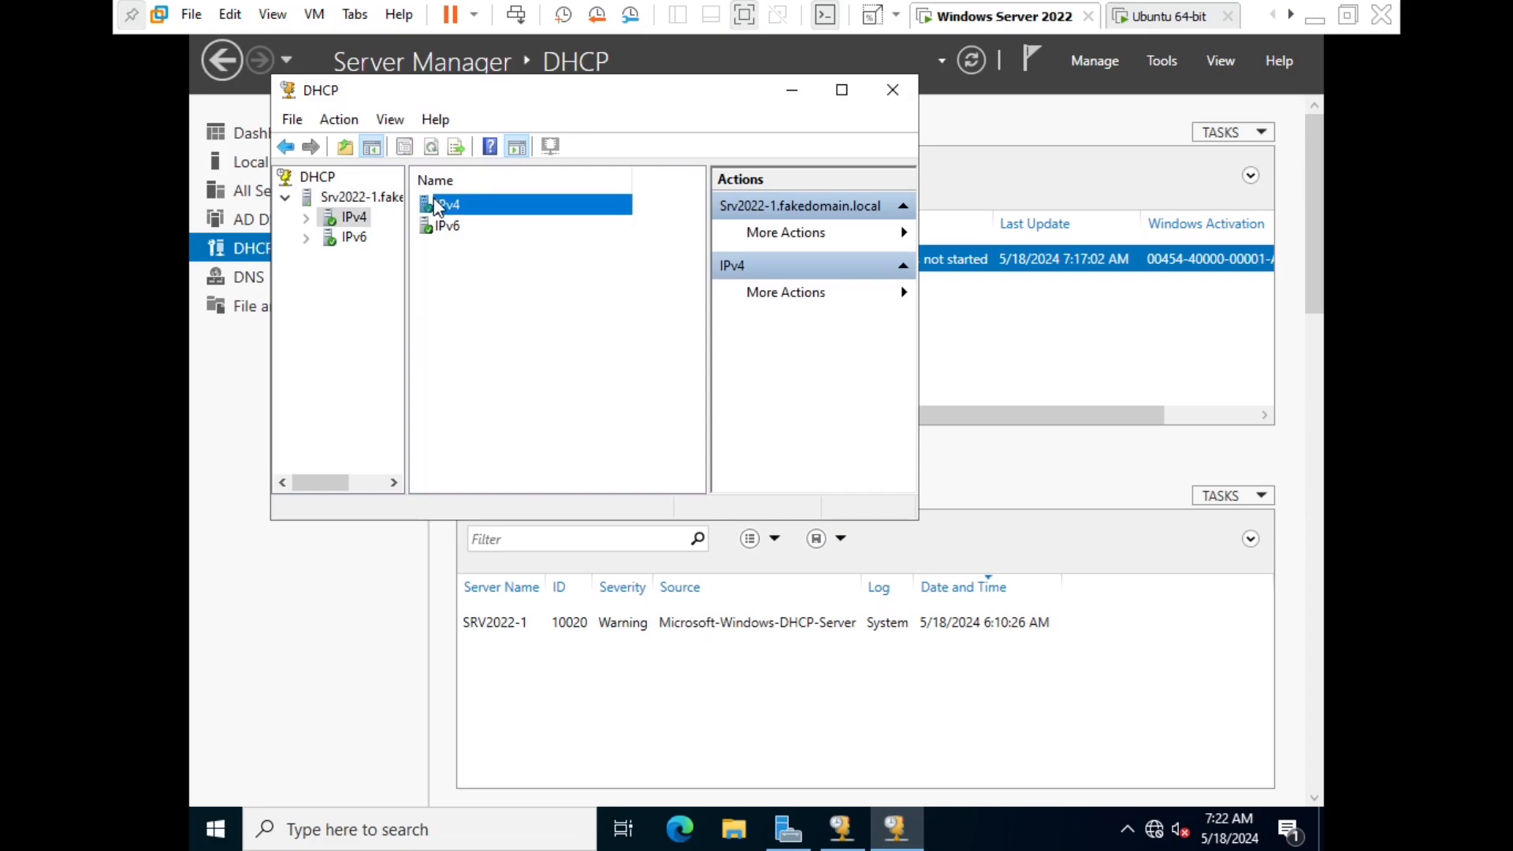
pyautogui.doubleClick(437, 206)
pyautogui.doubleClick(472, 226)
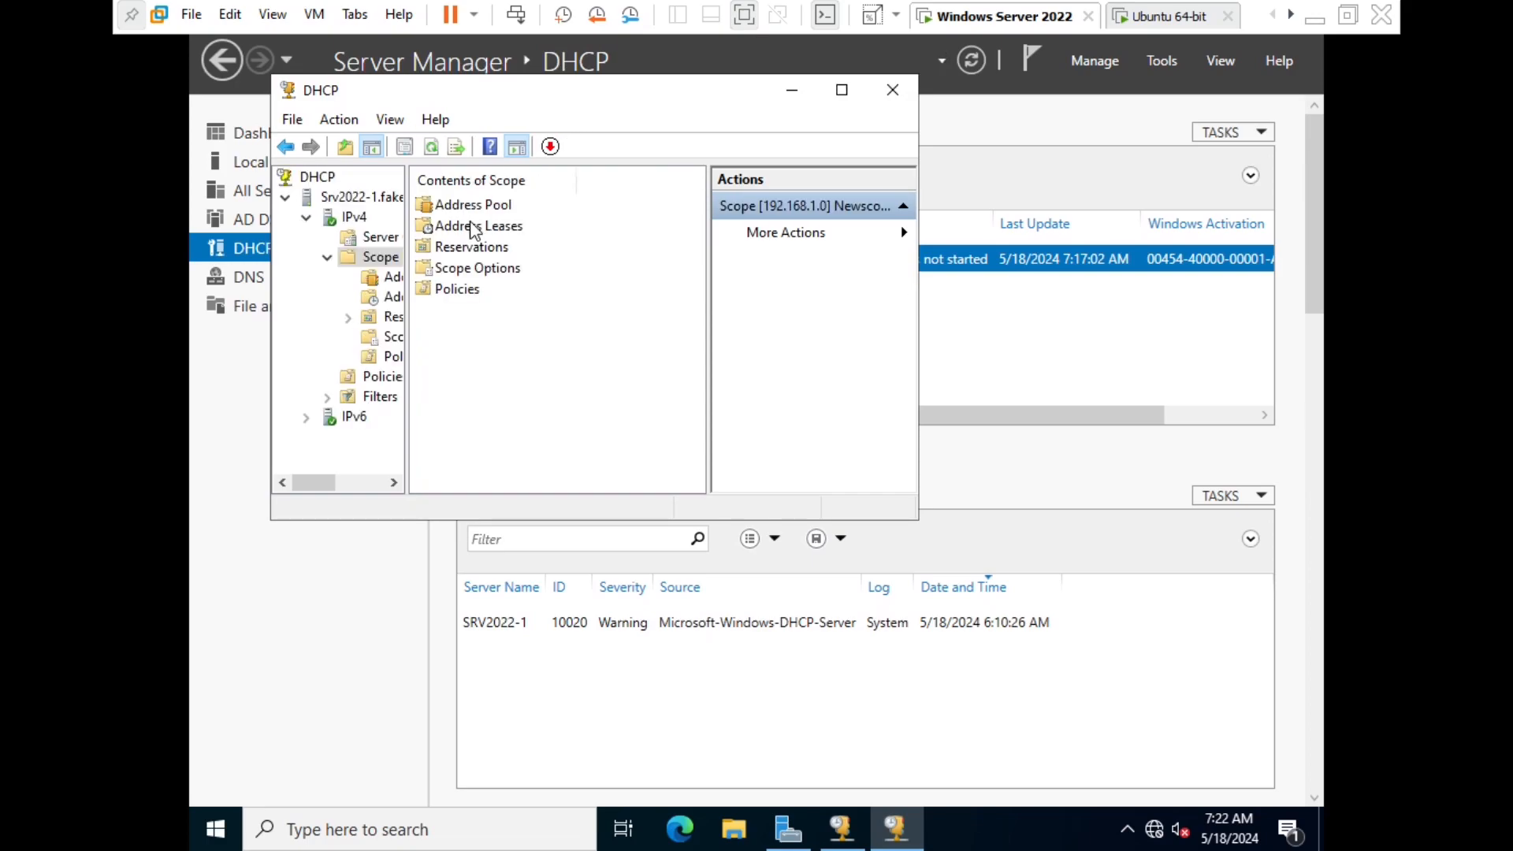
pyautogui.doubleClick(469, 224)
pyautogui.click(486, 209)
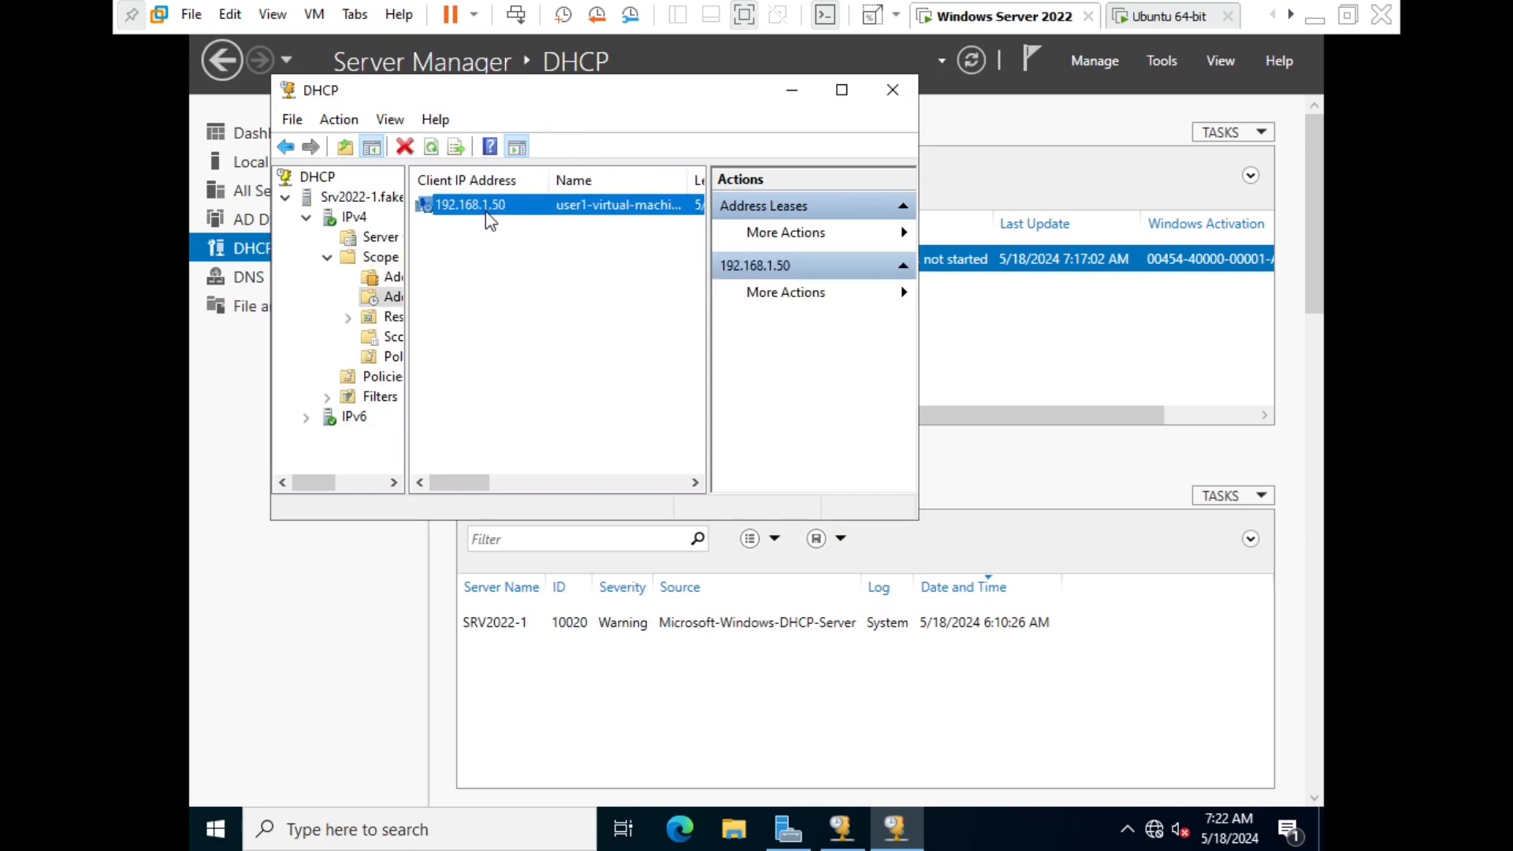
# - Widen and scroll the leases list to inspect the 192.168.1.50 lease, then go back to Ubuntu
pyautogui.moveTo(716, 294); pyautogui.dragTo(812, 307)
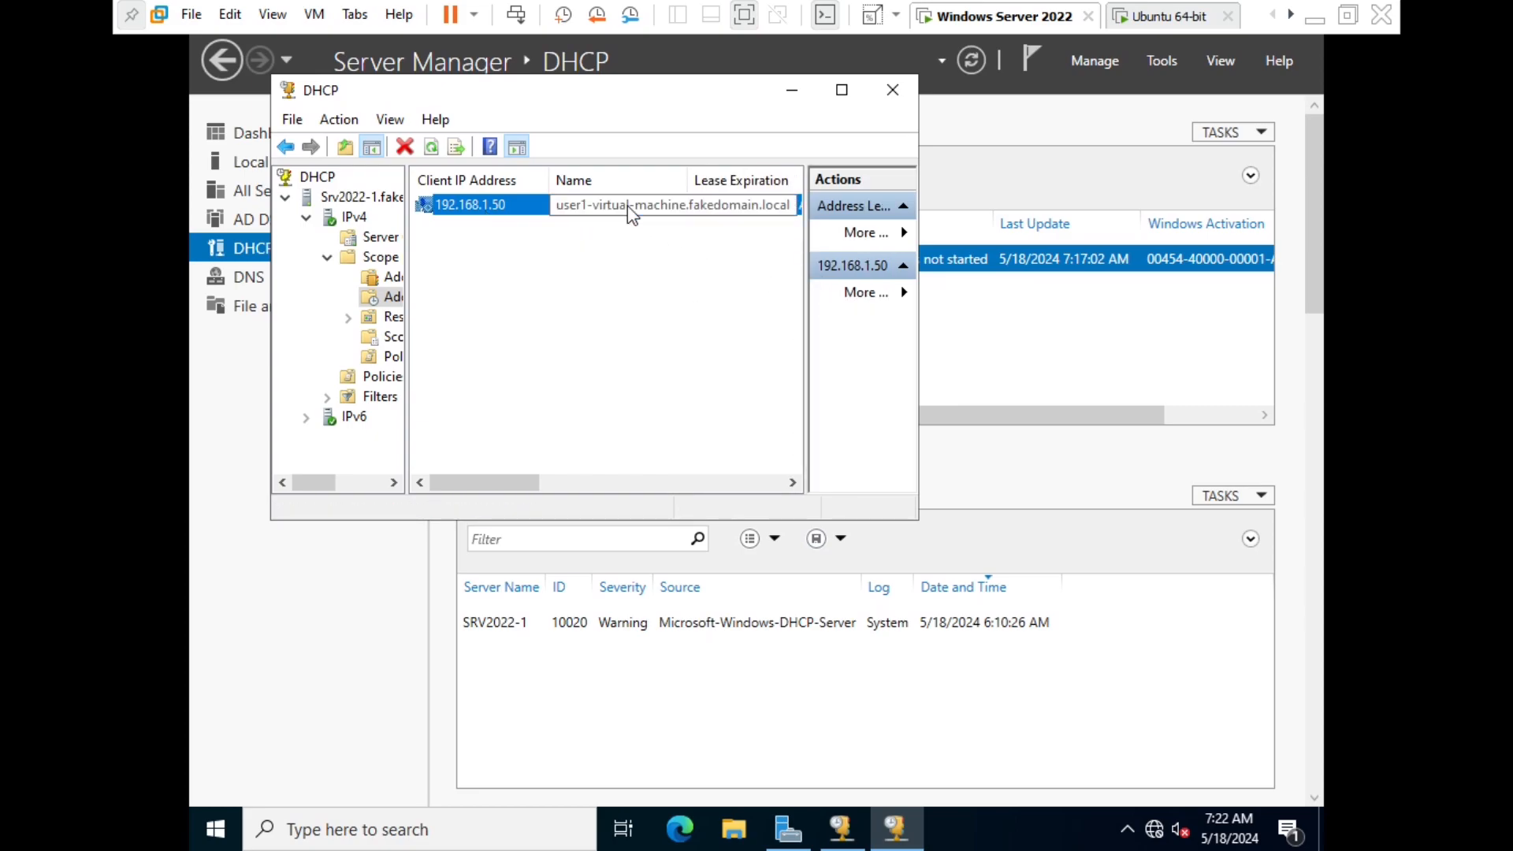
pyautogui.click(726, 304)
pyautogui.hscroll(5, 713, 189)
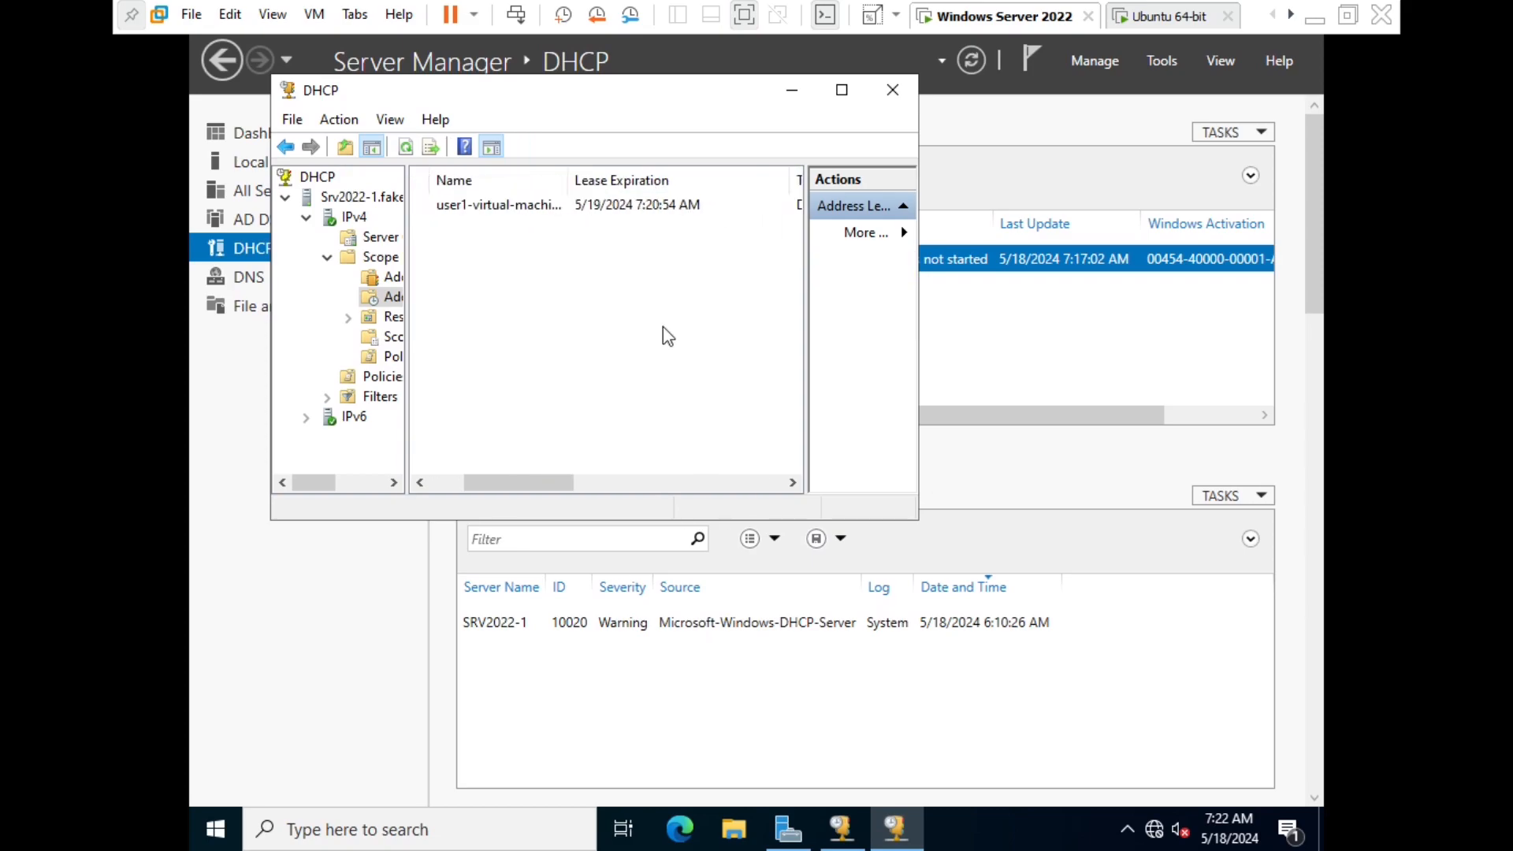
pyautogui.hscroll(1, 664, 327)
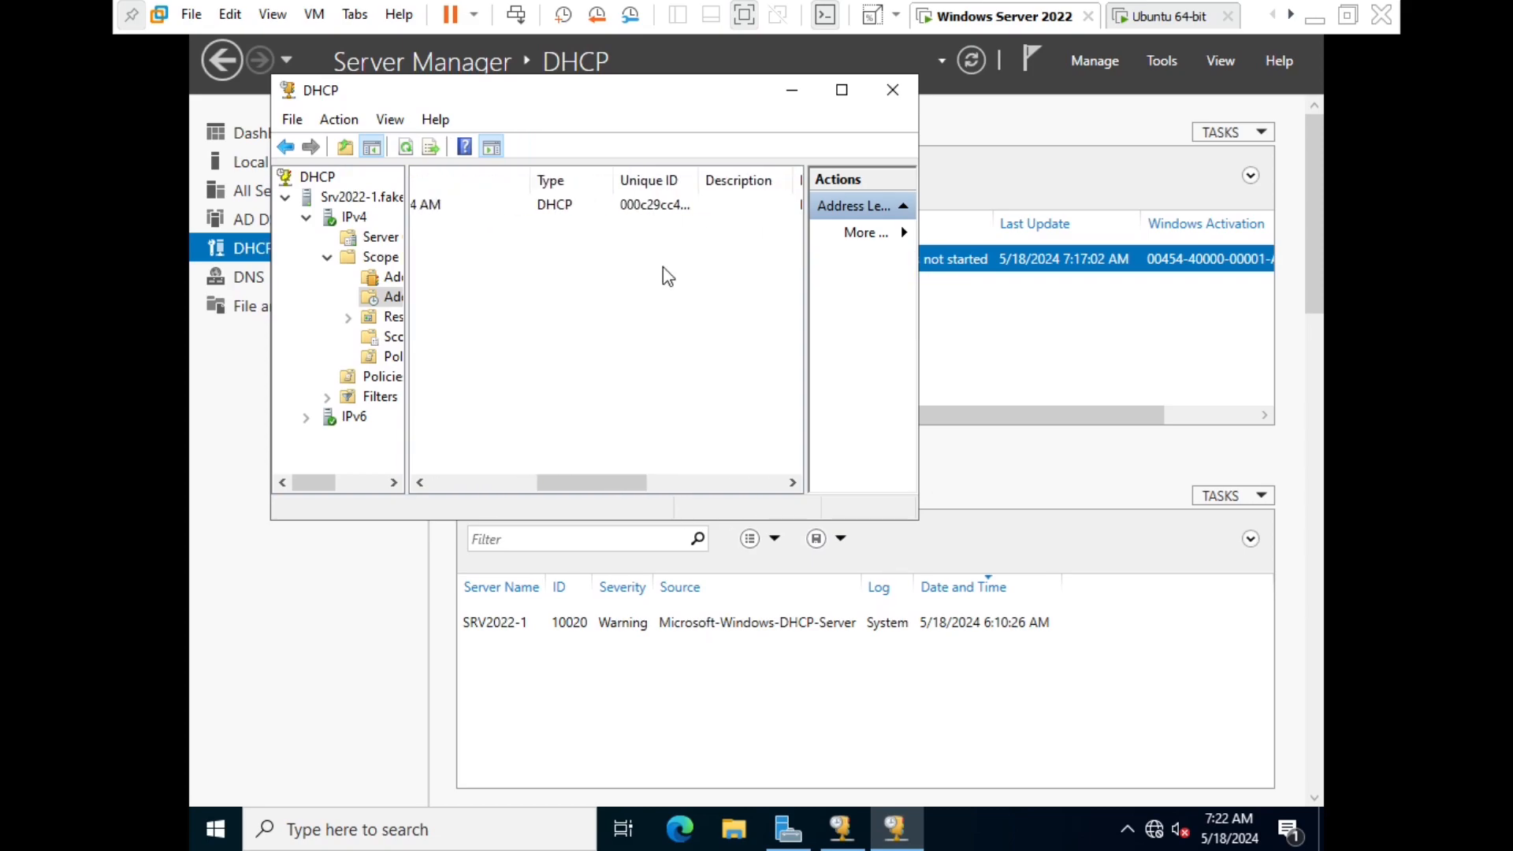
pyautogui.click(641, 211)
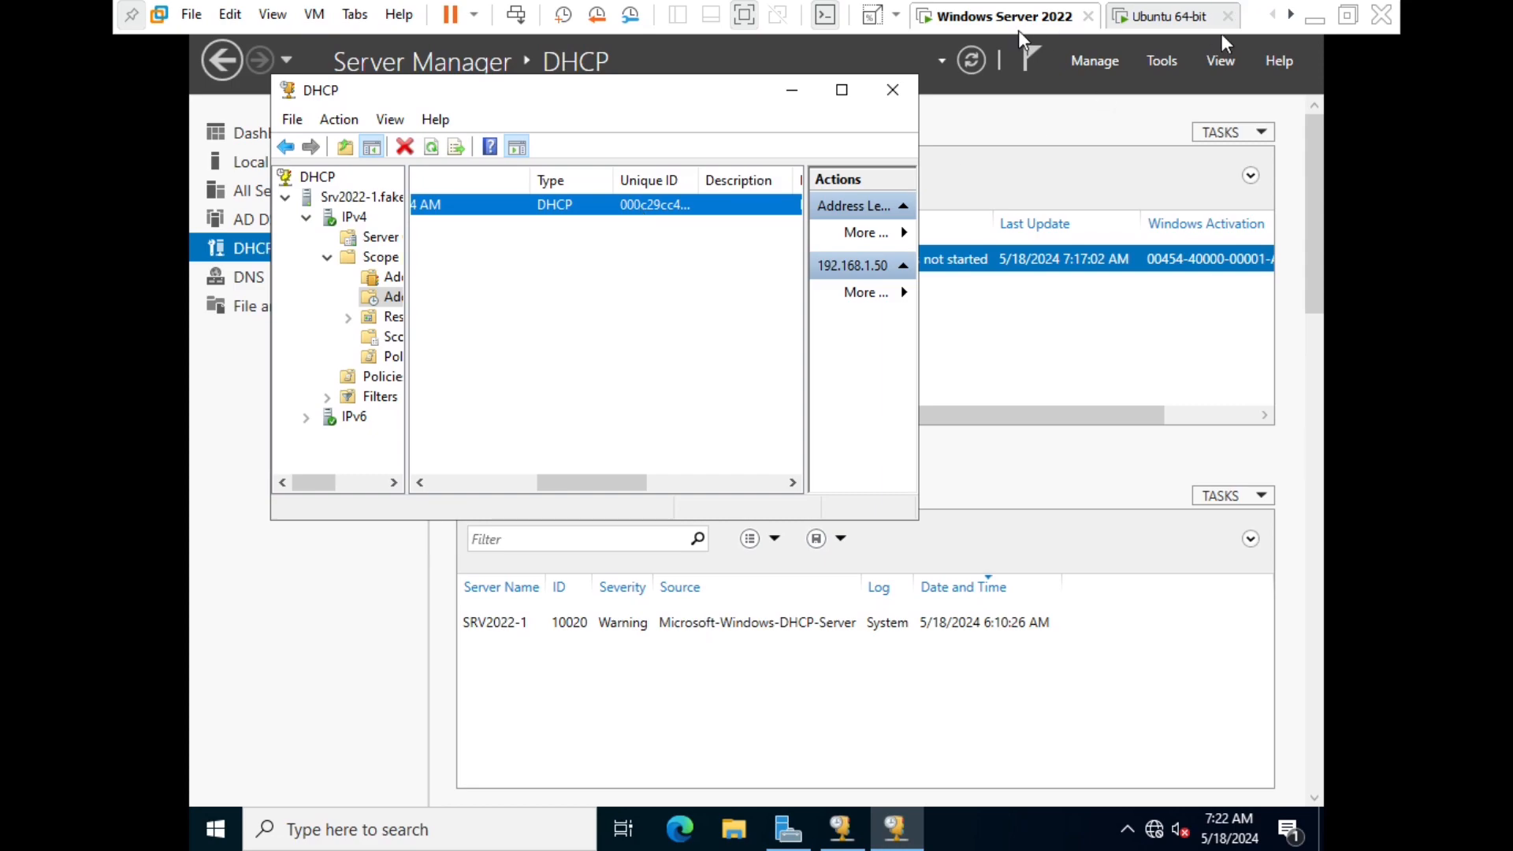
pyautogui.click(795, 90)
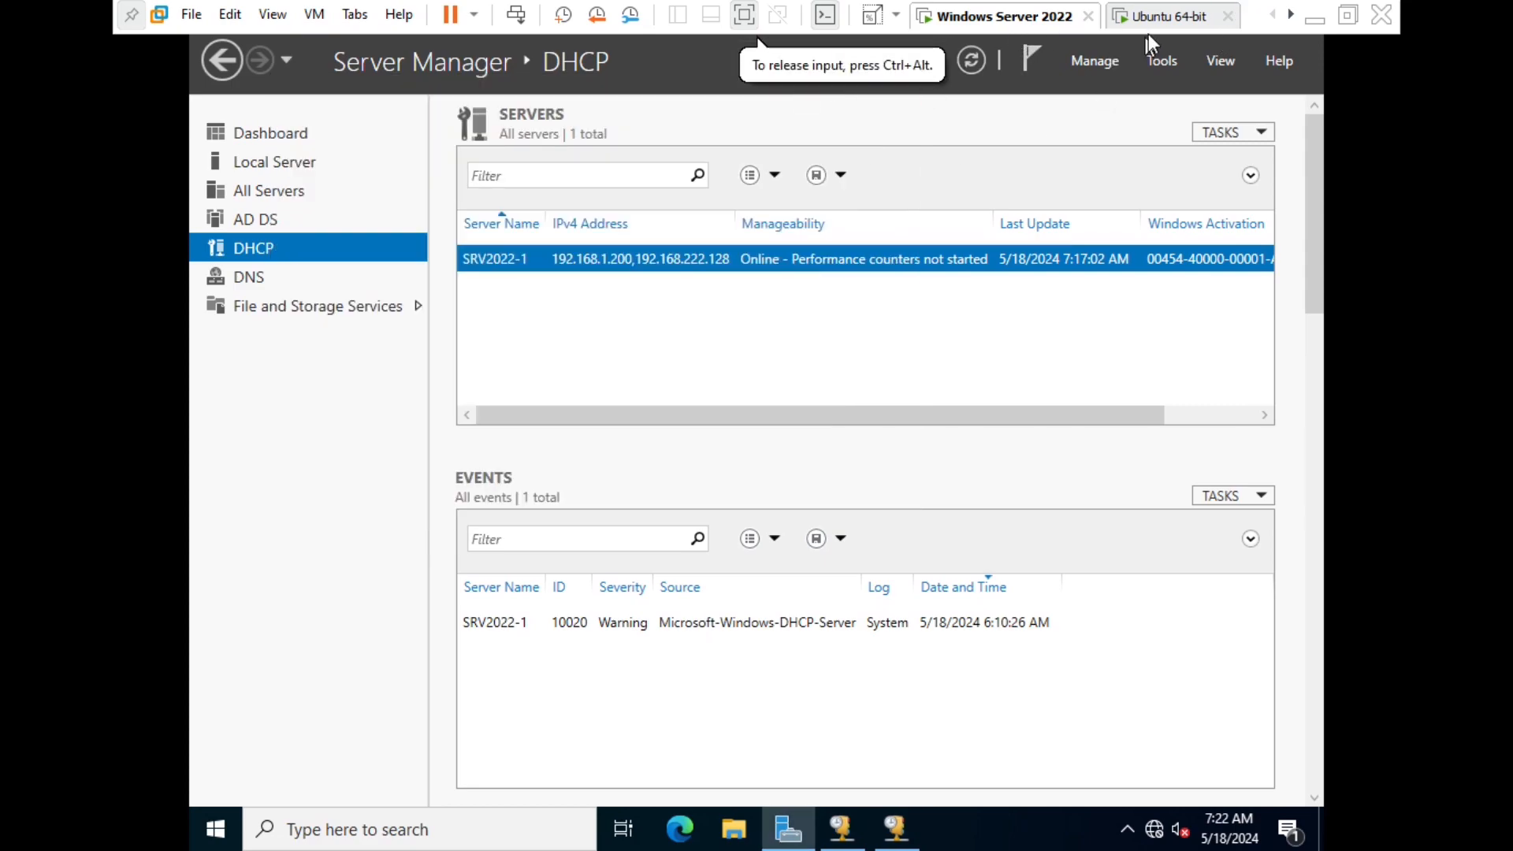
pyautogui.click(1159, 17)
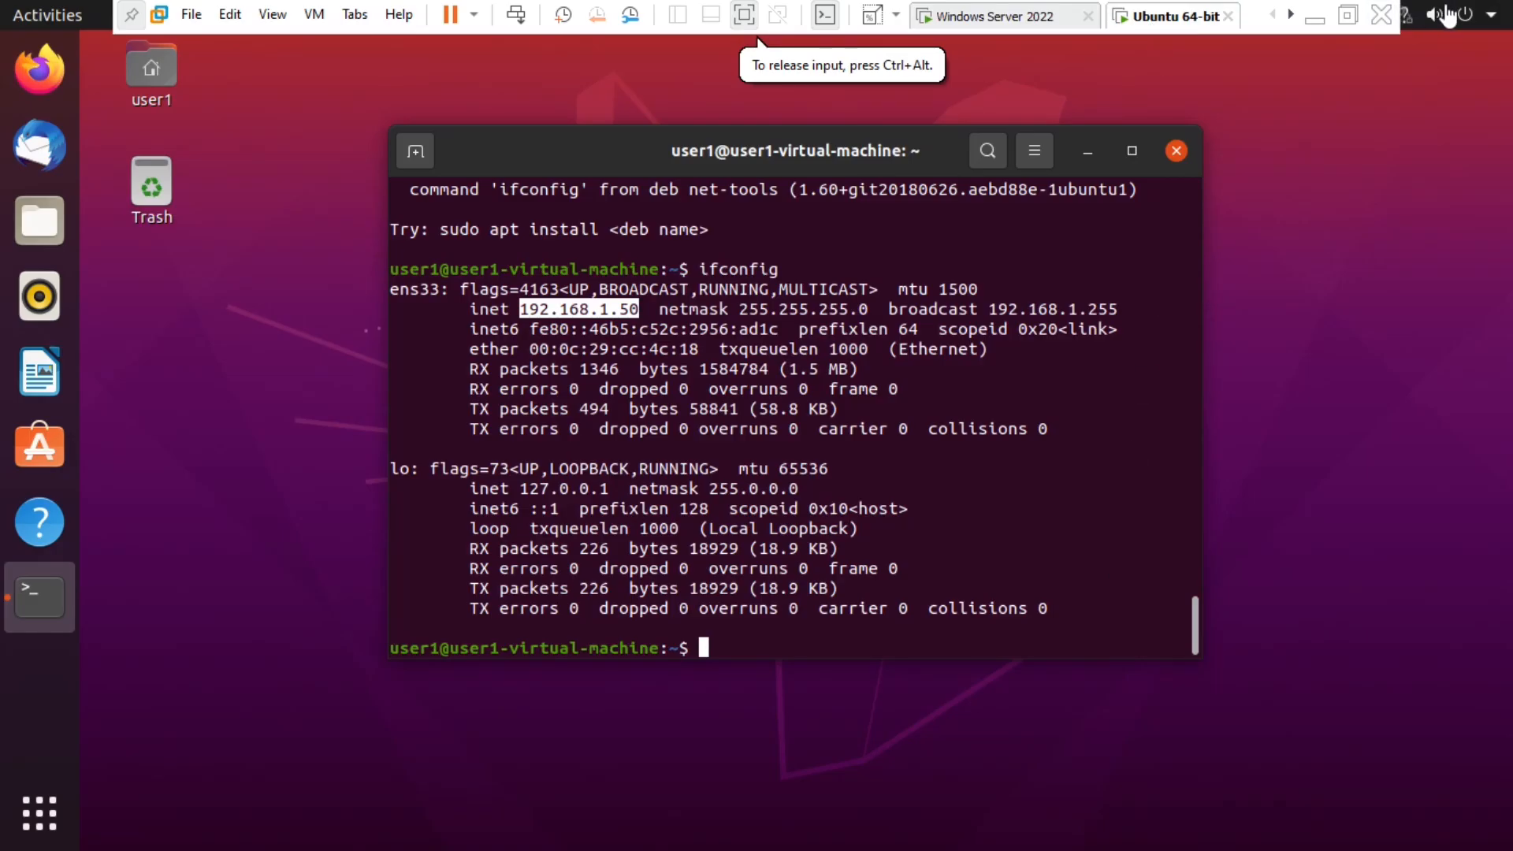
pyautogui.click(1314, 18)
# - Scroll the Server+ PDF to step 16 and highlight its netsh advfirewall command allowing Ubuntu1 traffic
pyautogui.scroll(-2, 953, 571)
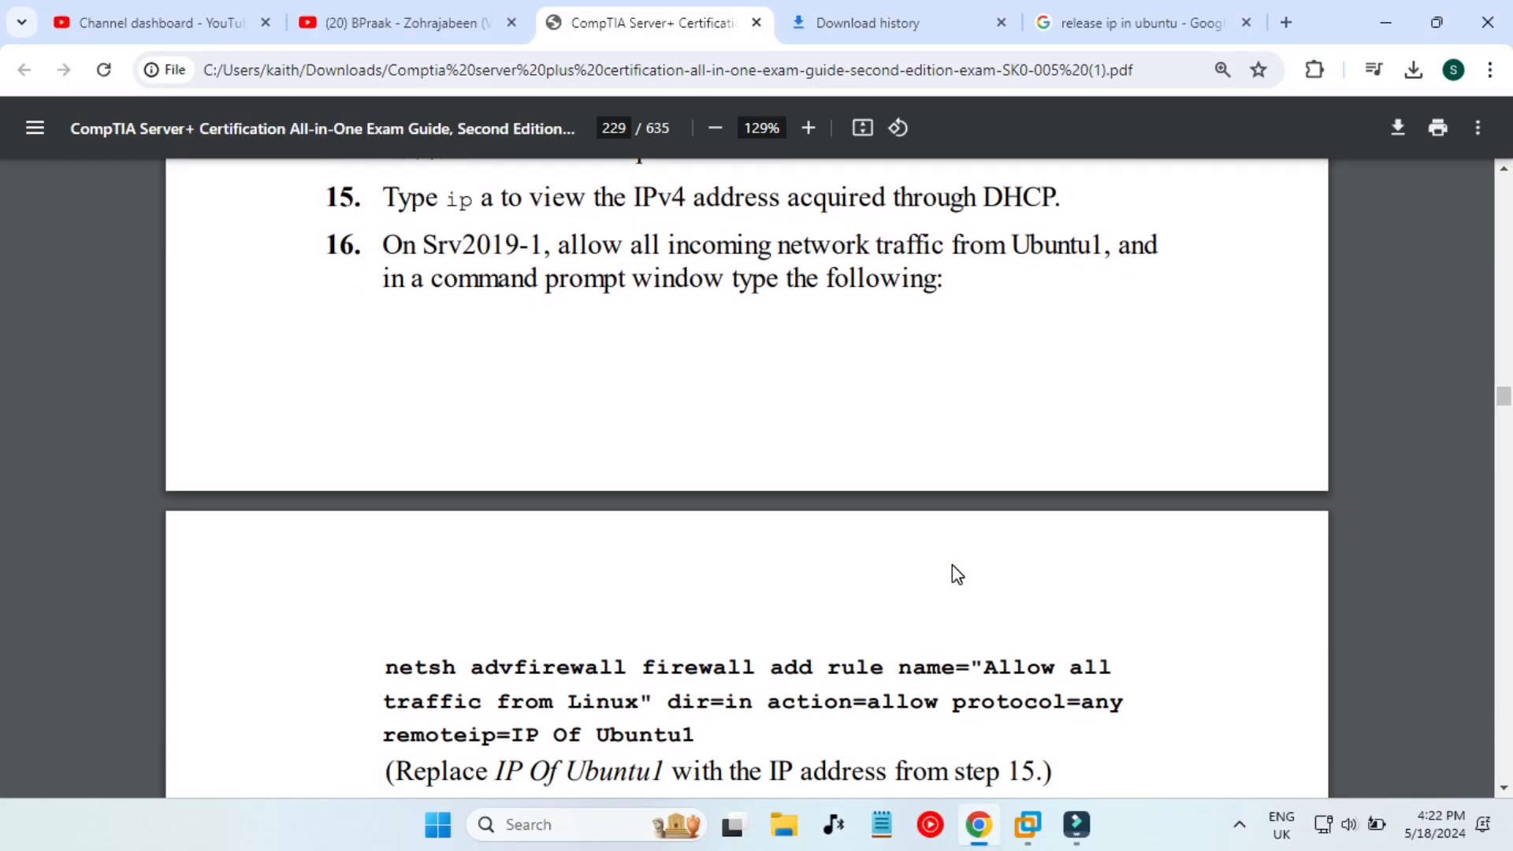
pyautogui.moveTo(590, 237); pyautogui.dragTo(1013, 286)
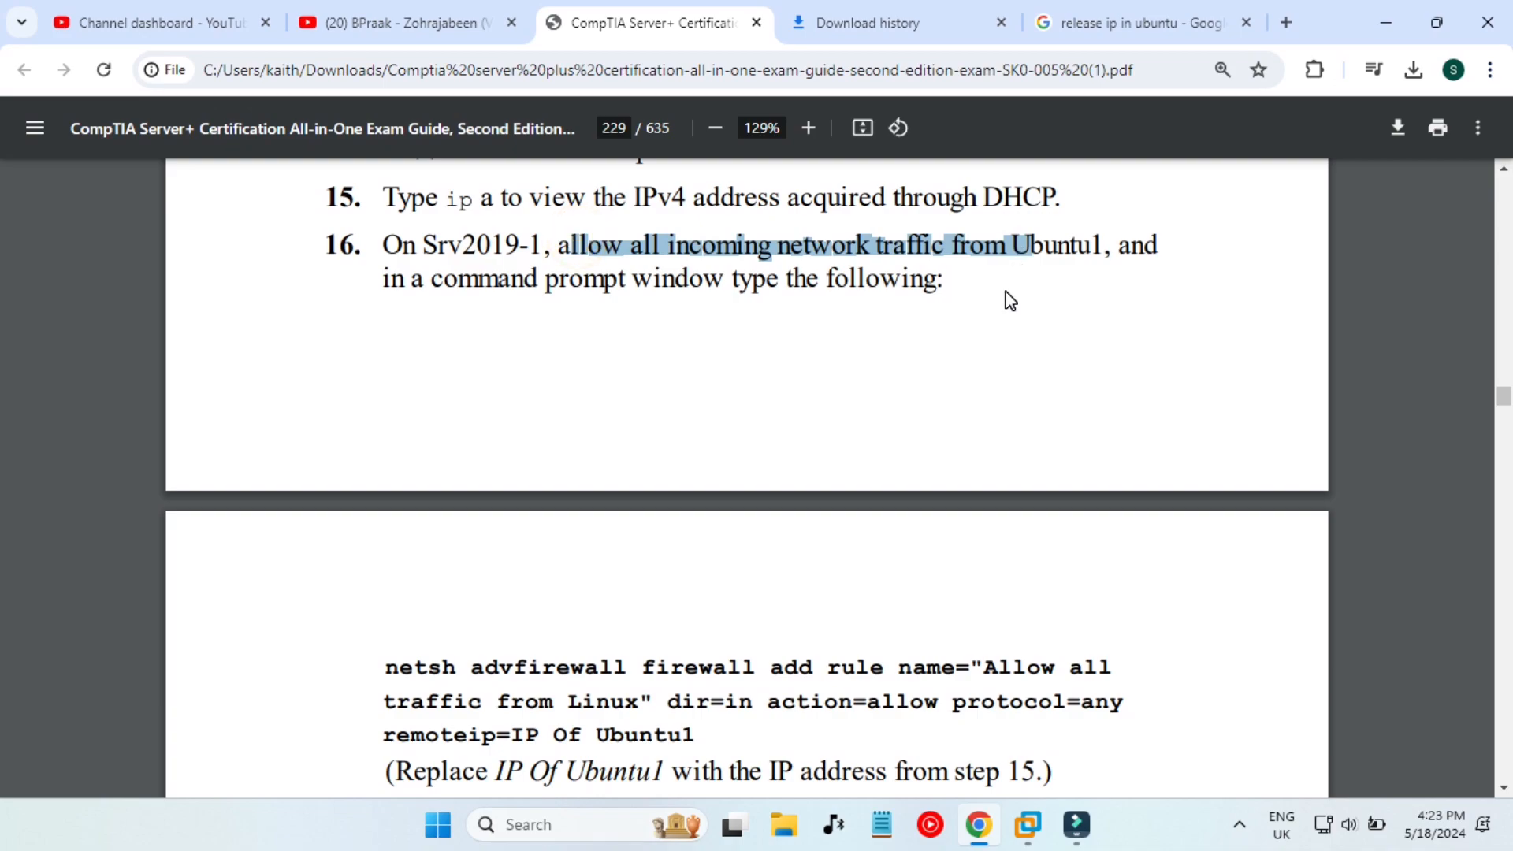
pyautogui.click(1010, 301)
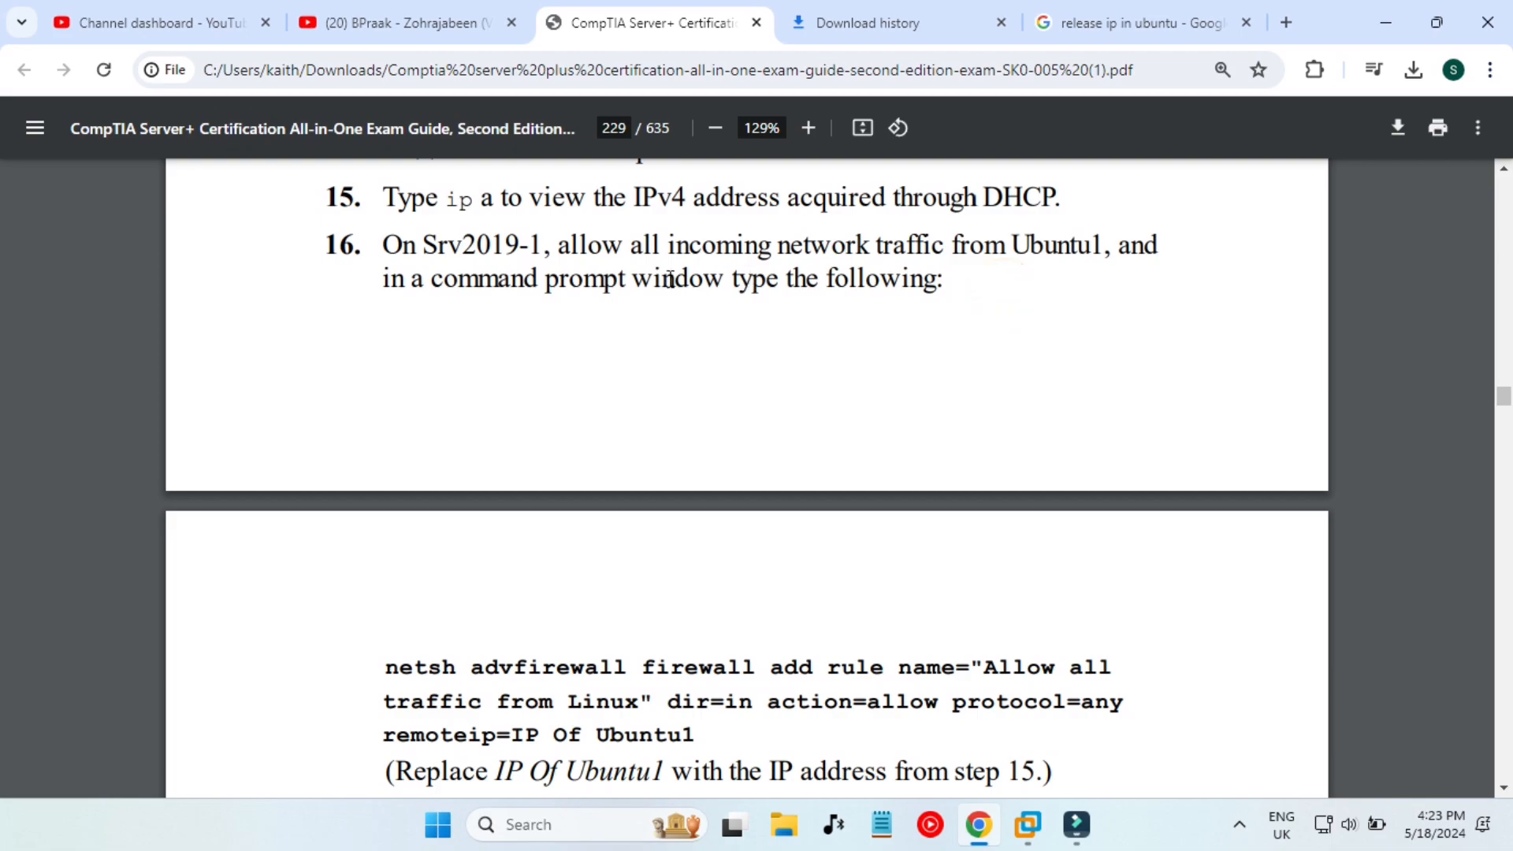
pyautogui.click(1016, 306)
pyautogui.scroll(-1, 701, 622)
pyautogui.moveTo(389, 599); pyautogui.dragTo(648, 615)
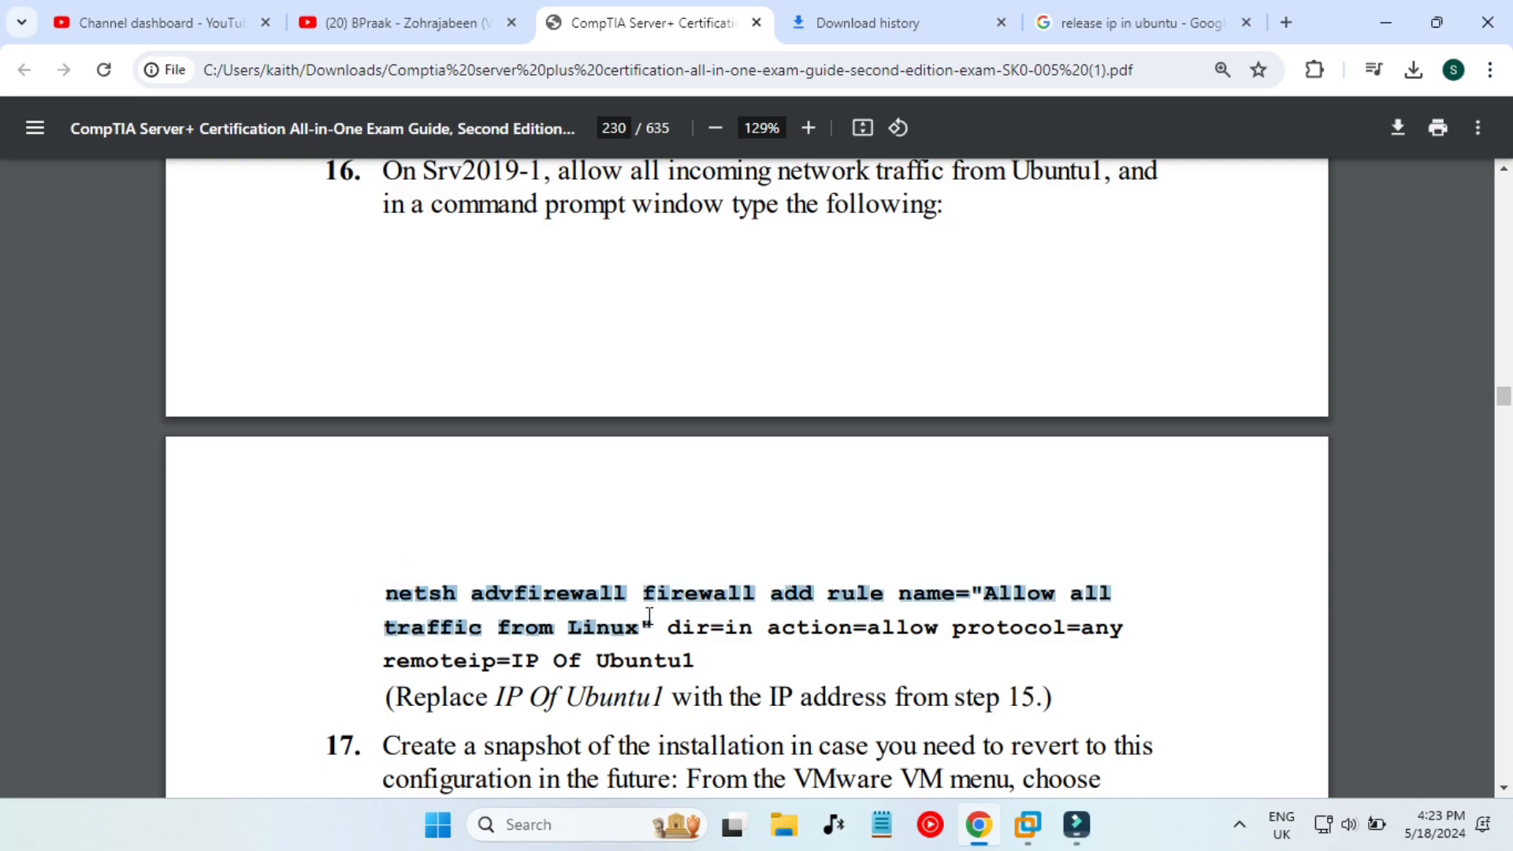
pyautogui.moveTo(648, 616); pyautogui.dragTo(695, 666)
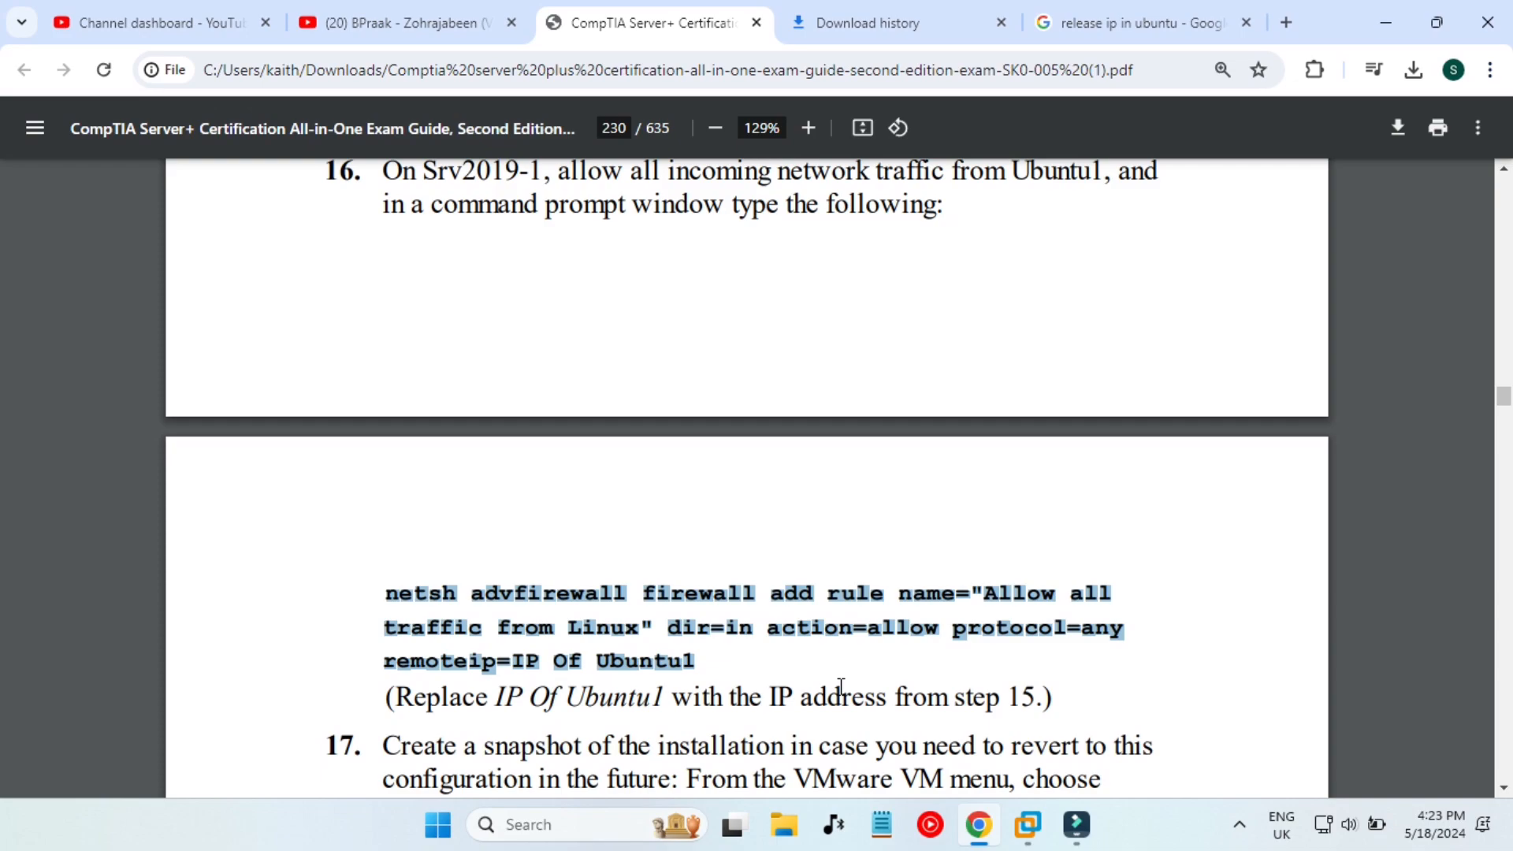
pyautogui.scroll(1, 841, 685)
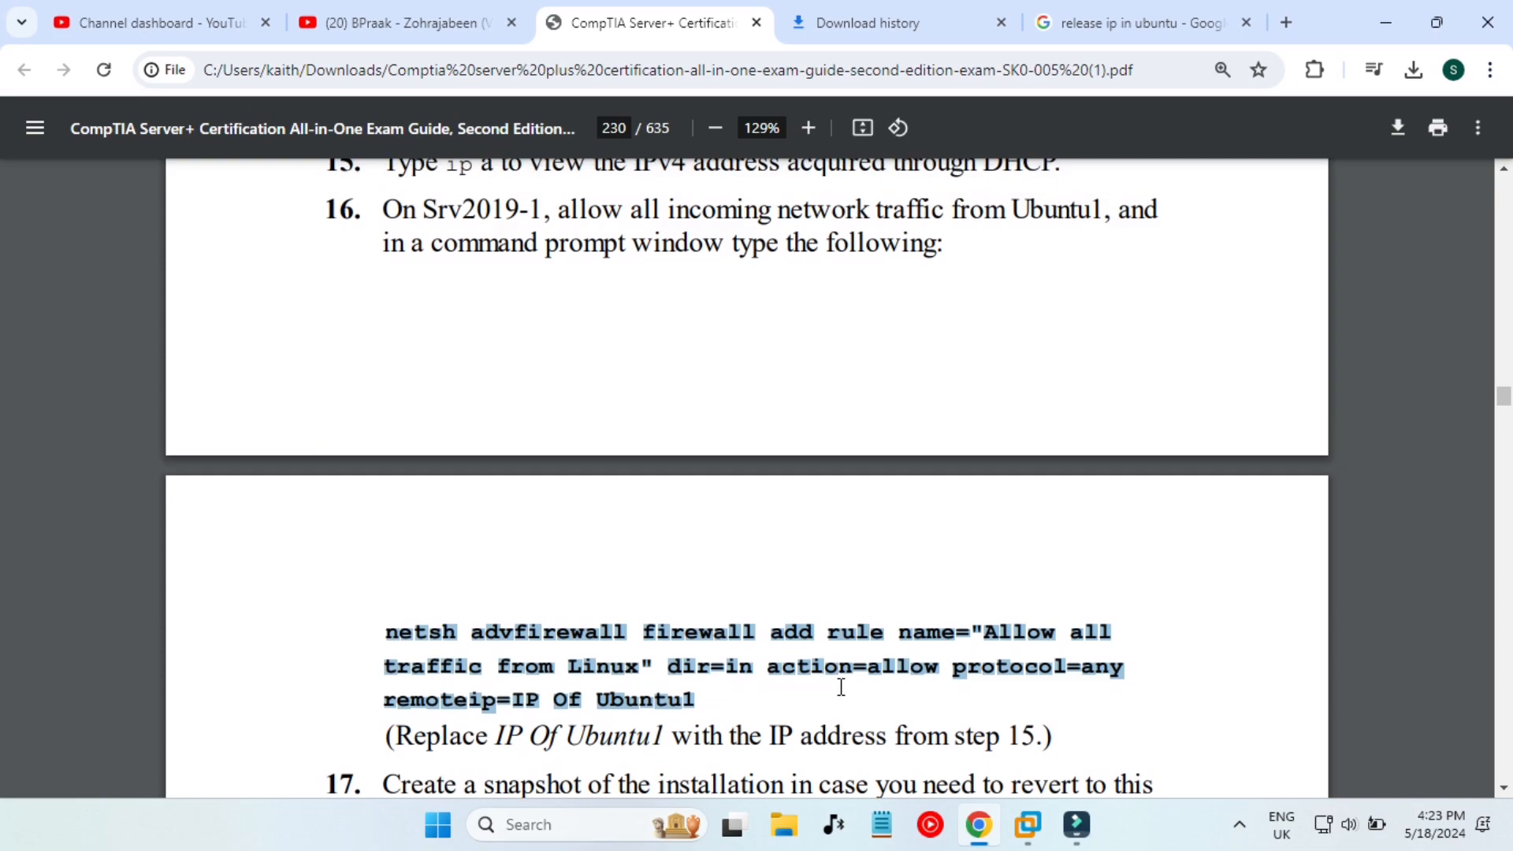
pyautogui.scroll(5, 841, 686)
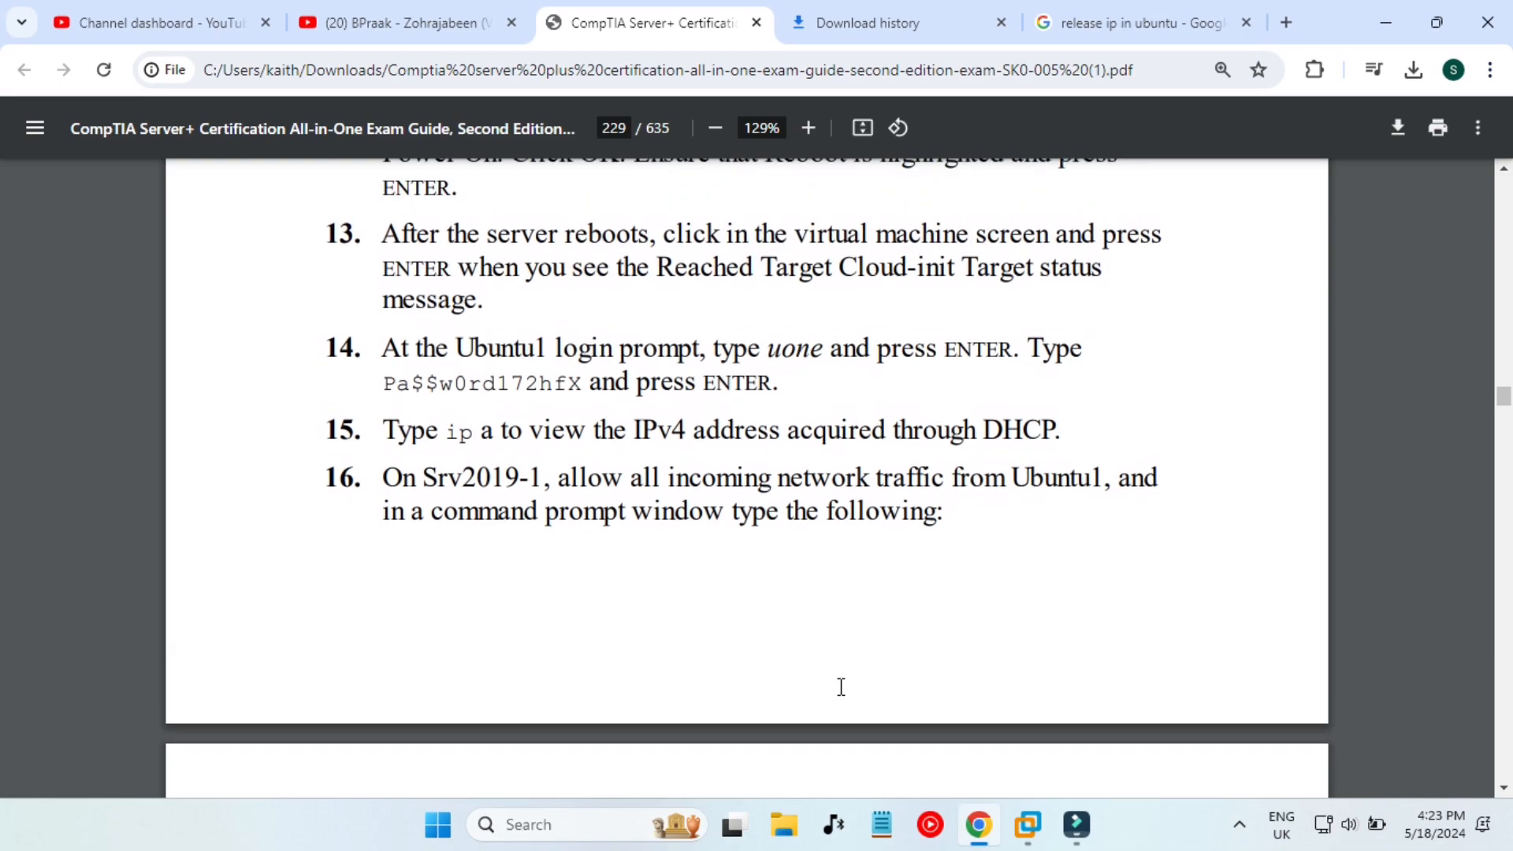
pyautogui.scroll(-1, 841, 687)
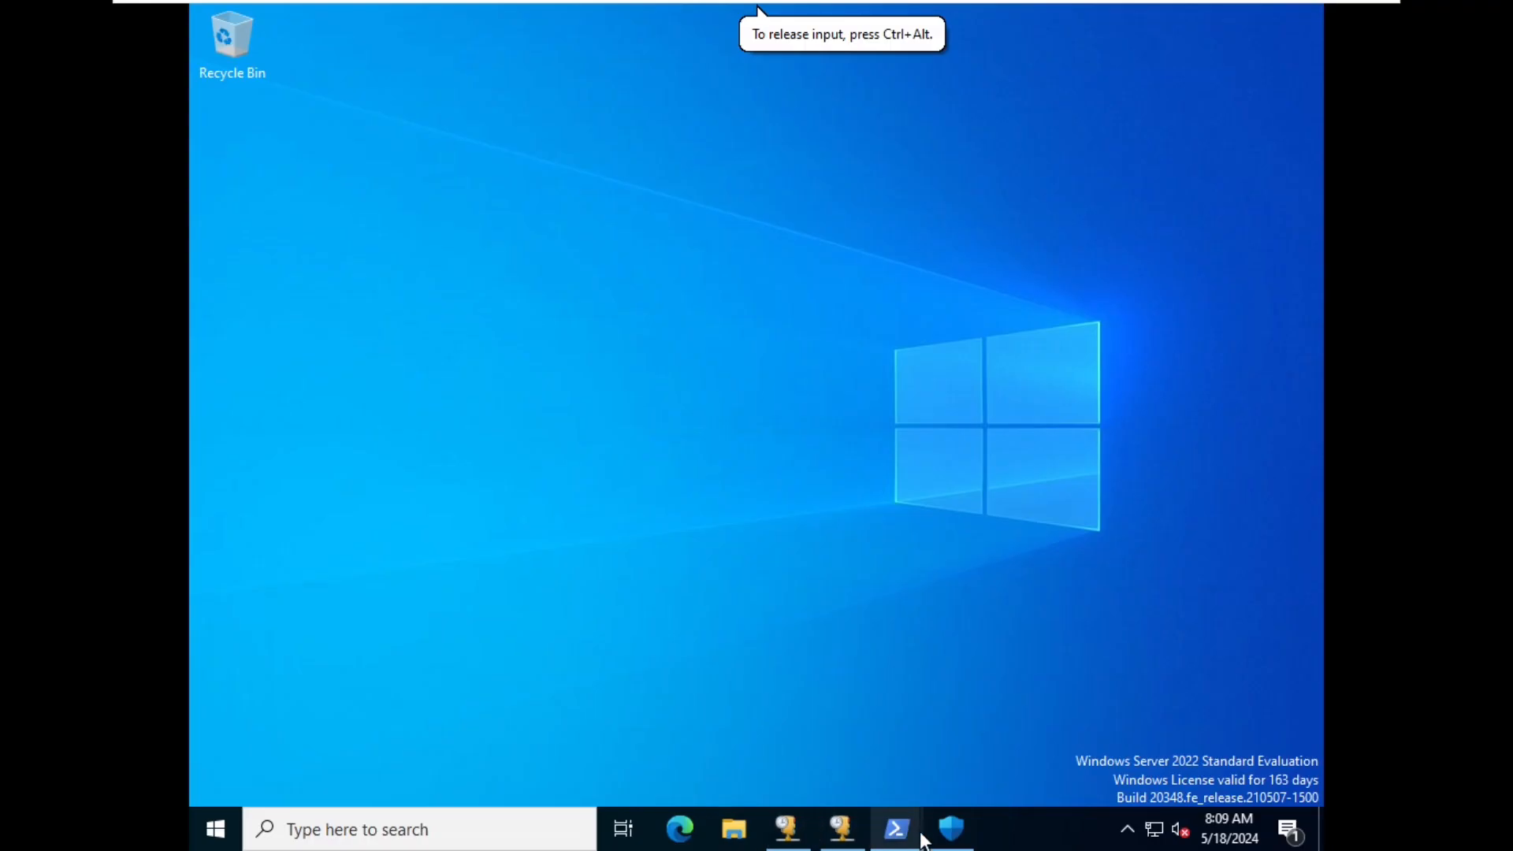
# - From Firewall & network protection, open Advanced settings, view Inbound Rules, and choose New Rule
pyautogui.click(954, 832)
pyautogui.scroll(4, 435, 250)
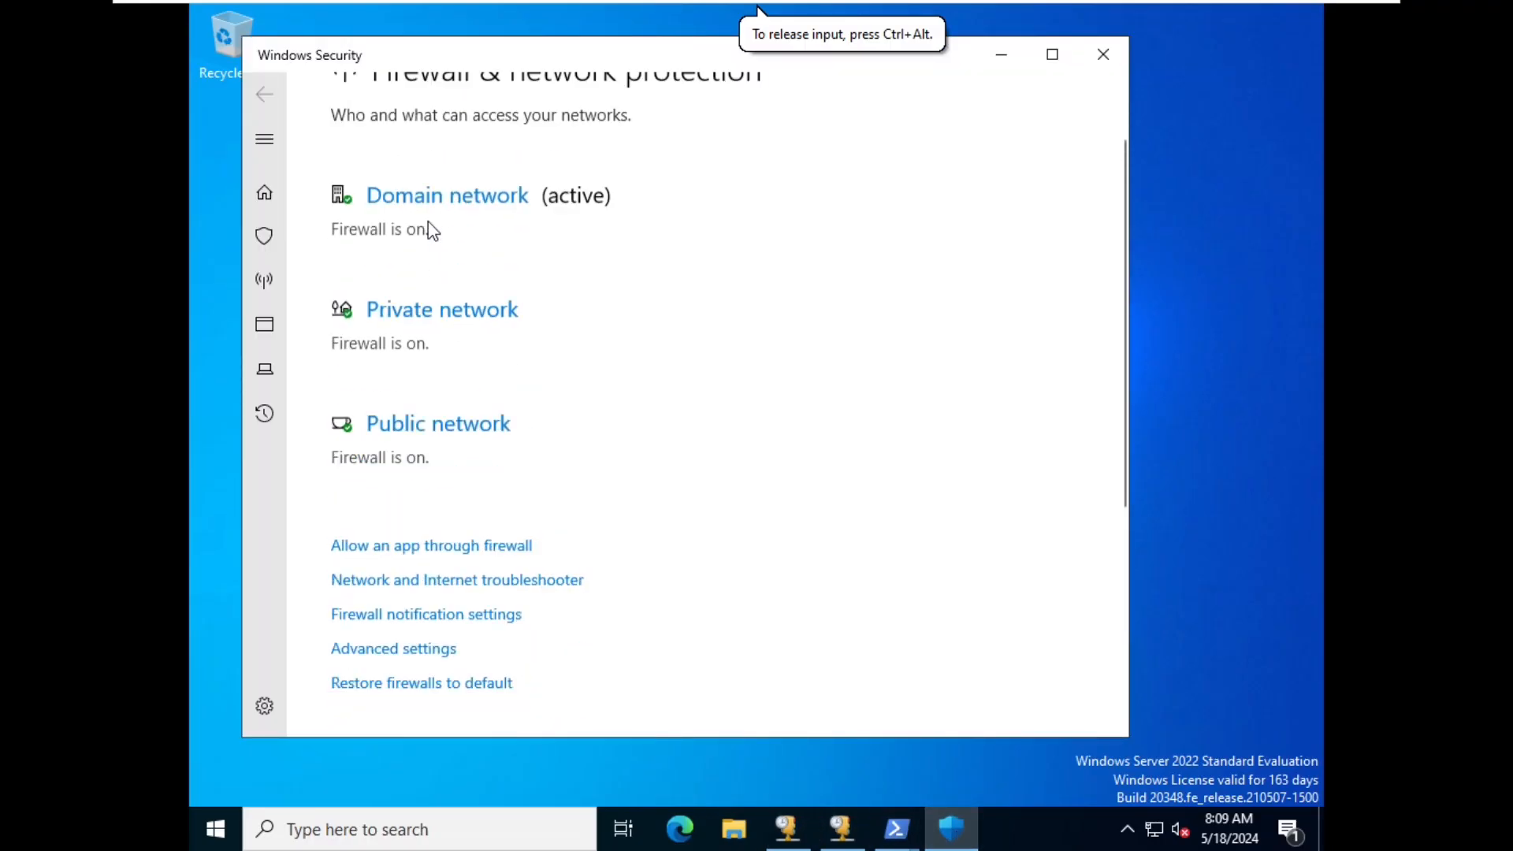
pyautogui.scroll(-4, 473, 388)
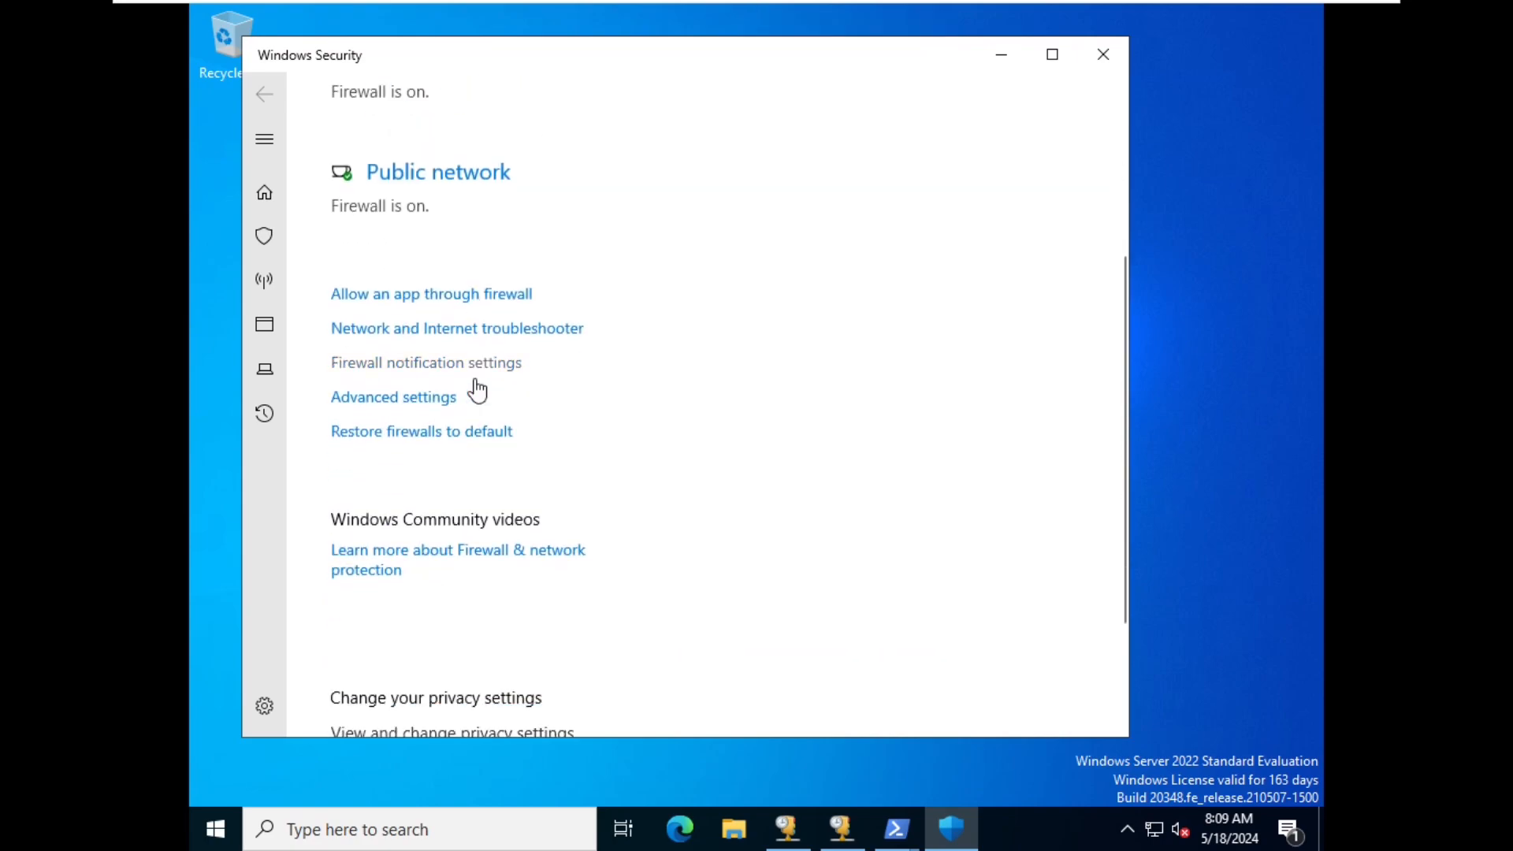
pyautogui.click(411, 401)
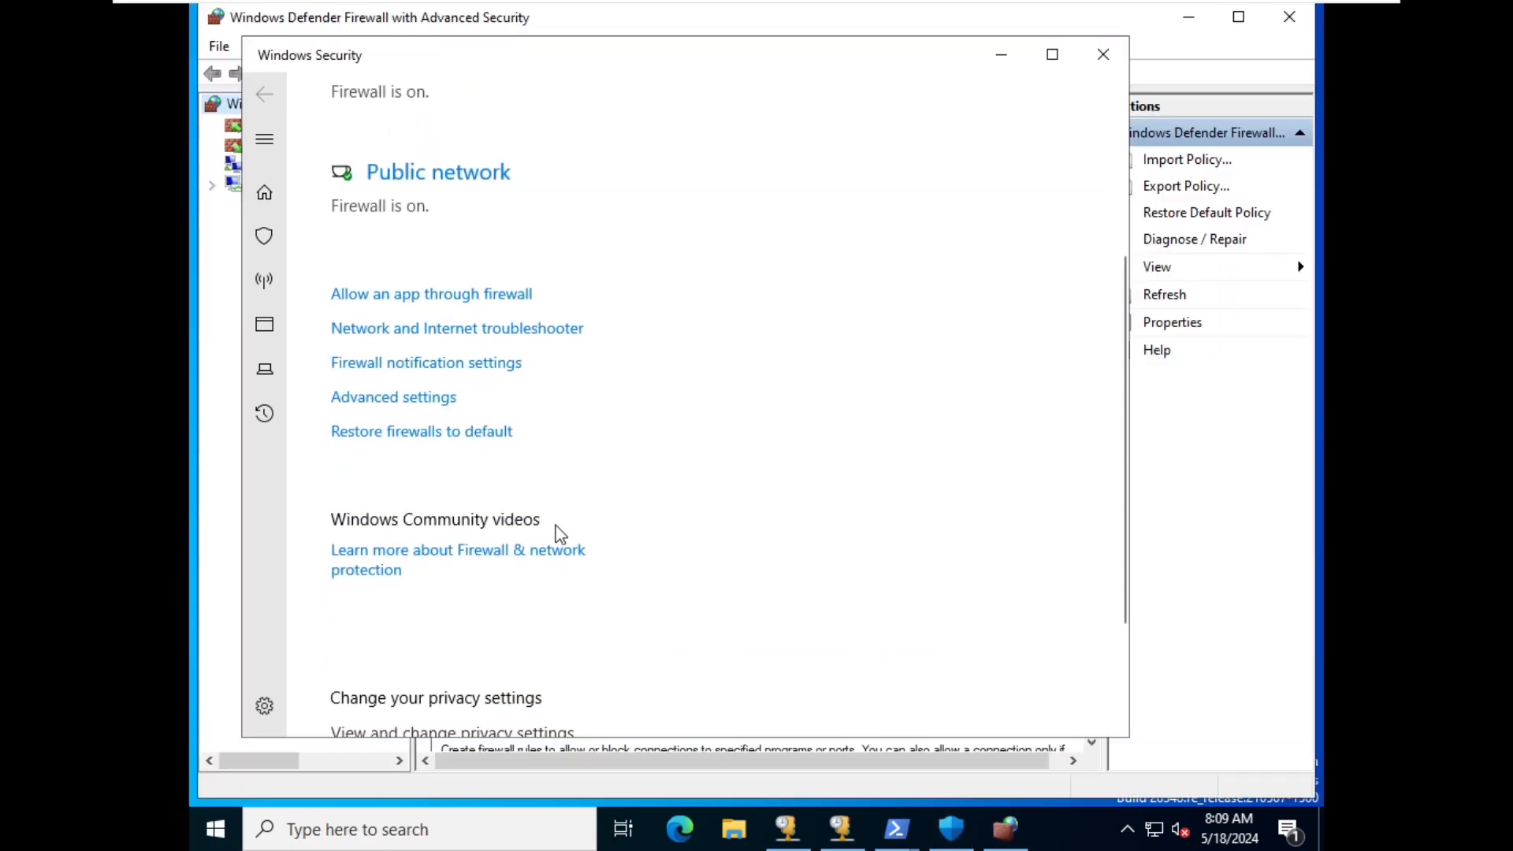
pyautogui.click(986, 66)
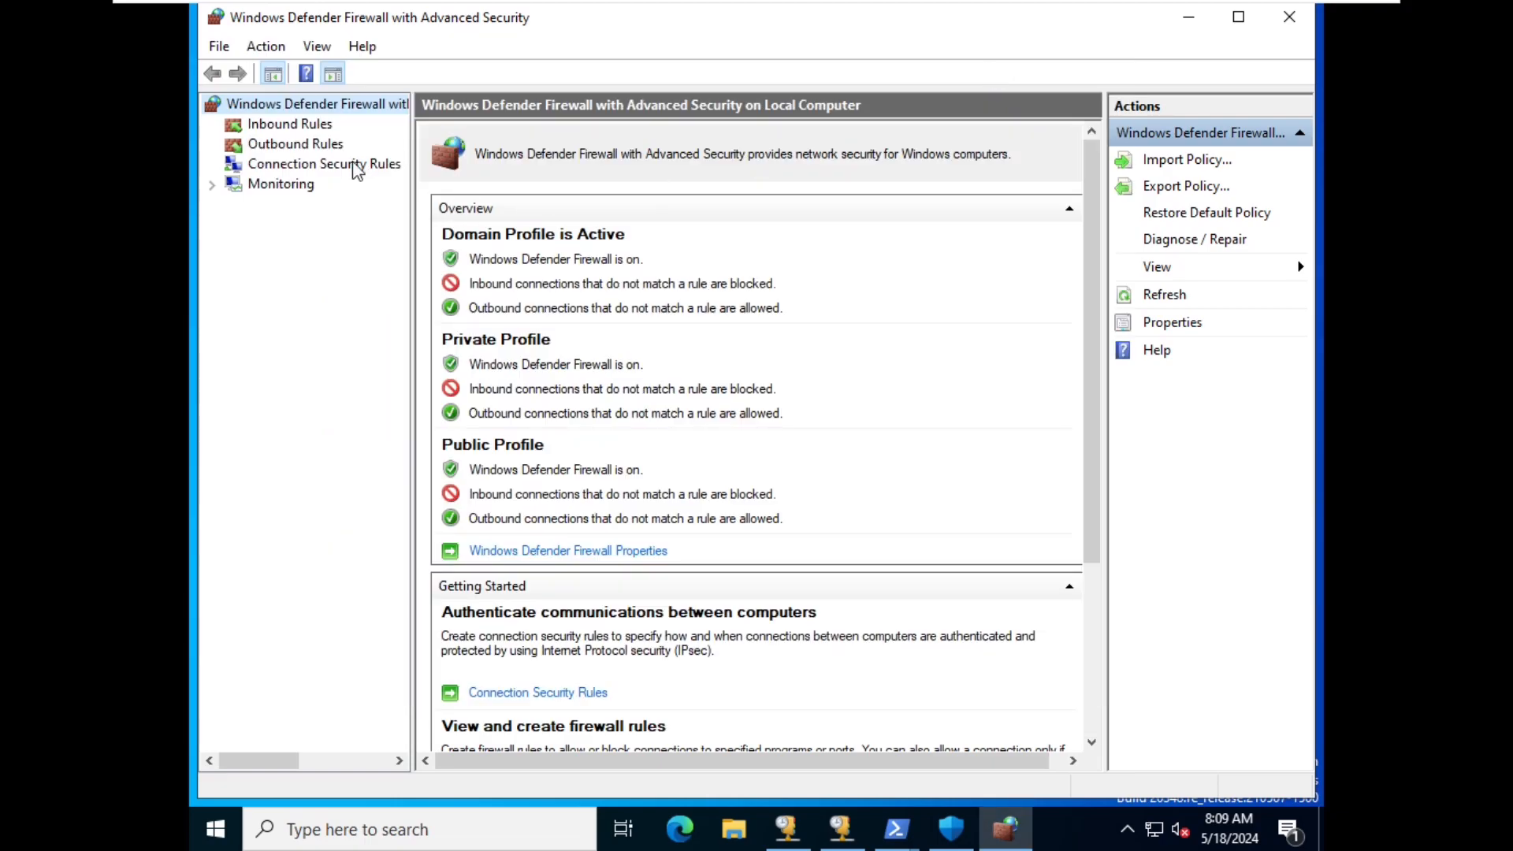
pyautogui.click(304, 128)
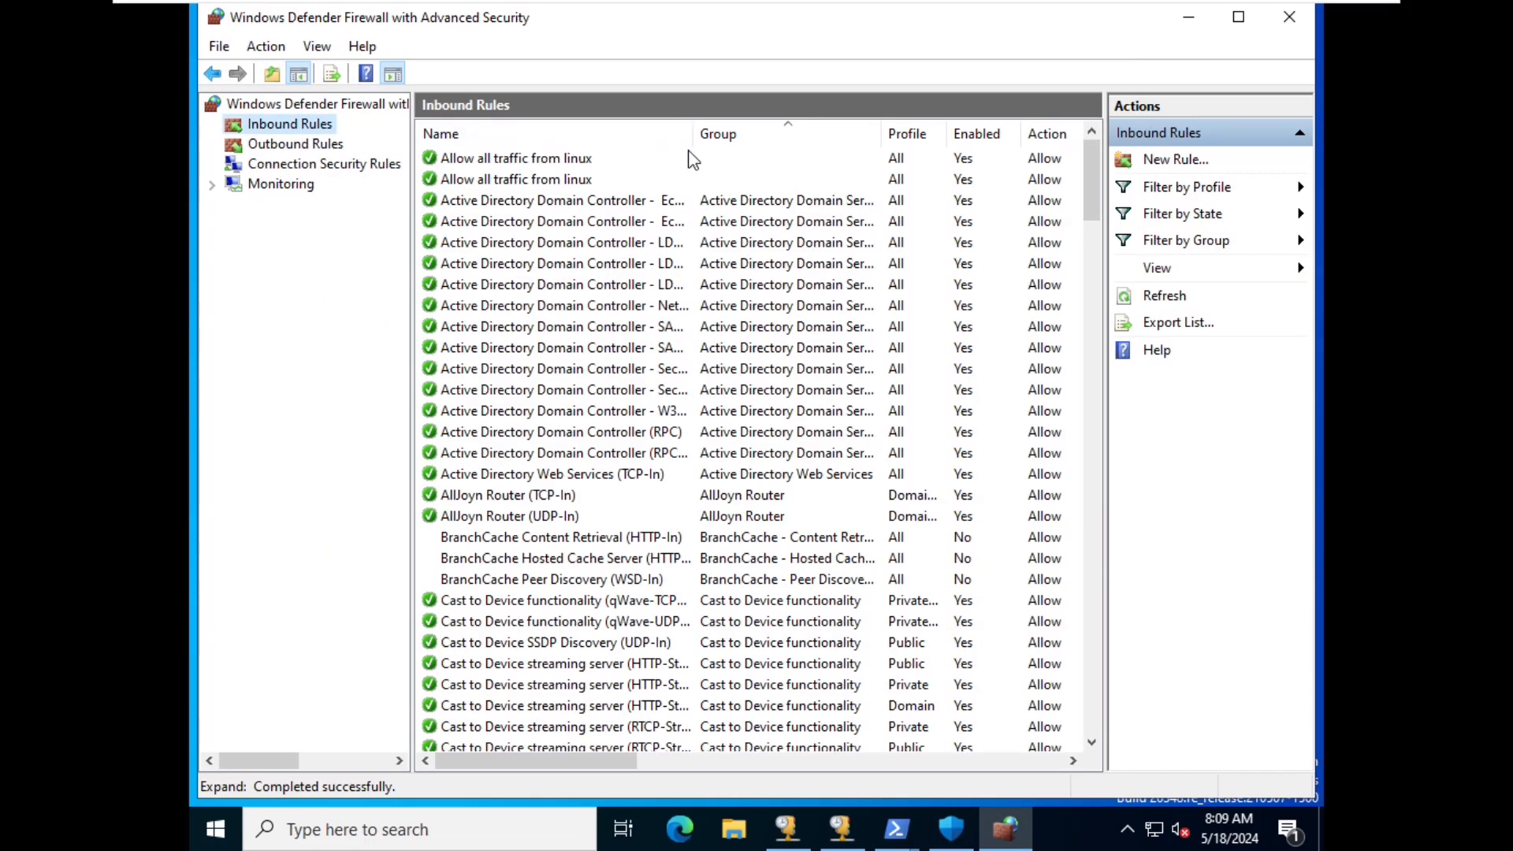
pyautogui.click(893, 185)
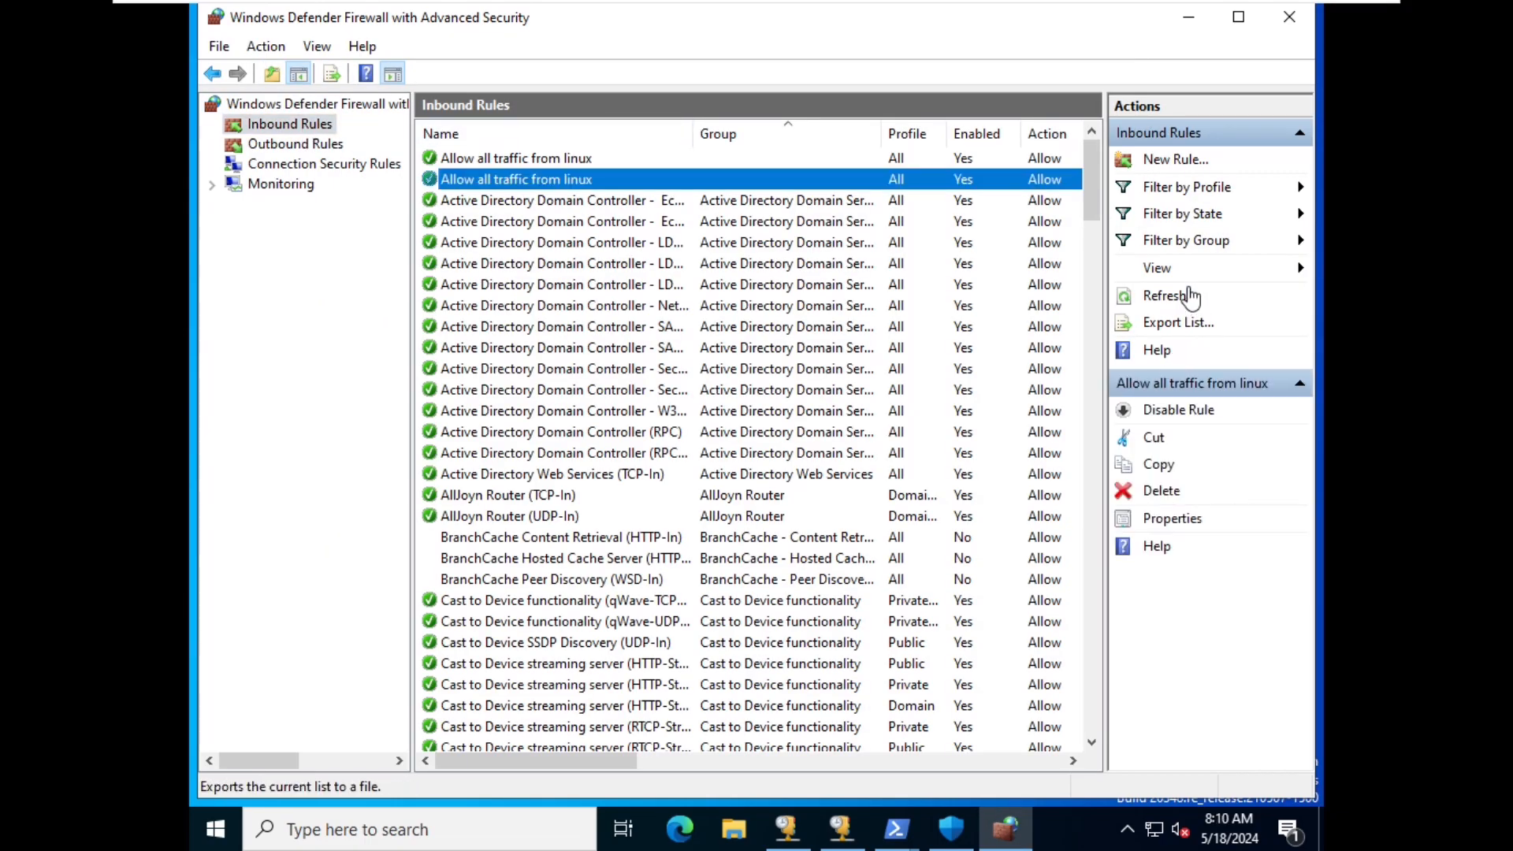
pyautogui.click(1178, 161)
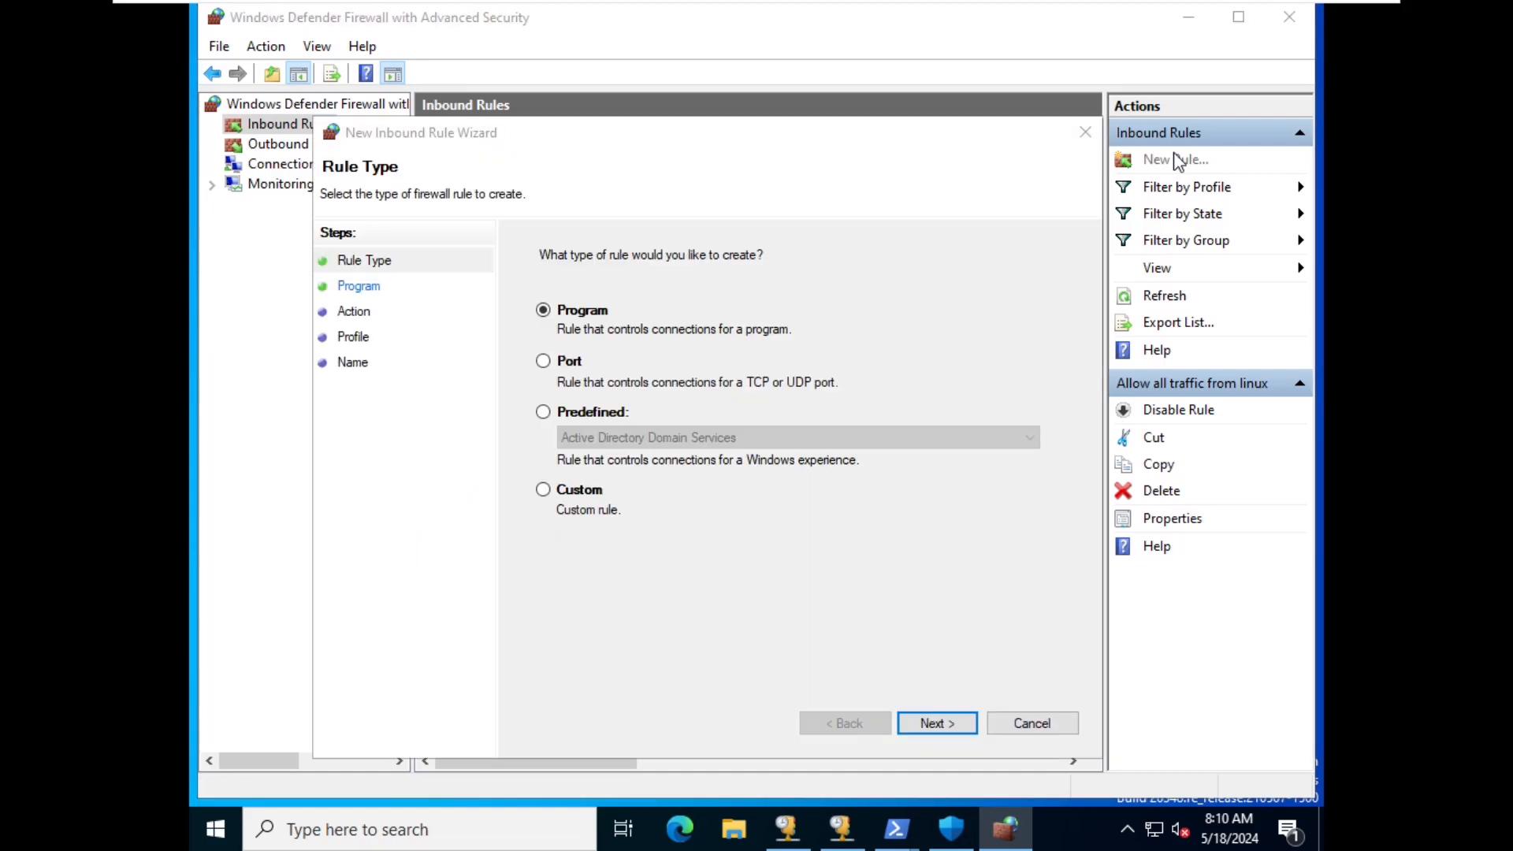
# - Make the new inbound rule a Custom rule and add remote IP 192.168.1.50 on the Scope page
pyautogui.click(1178, 161)
pyautogui.click(604, 525)
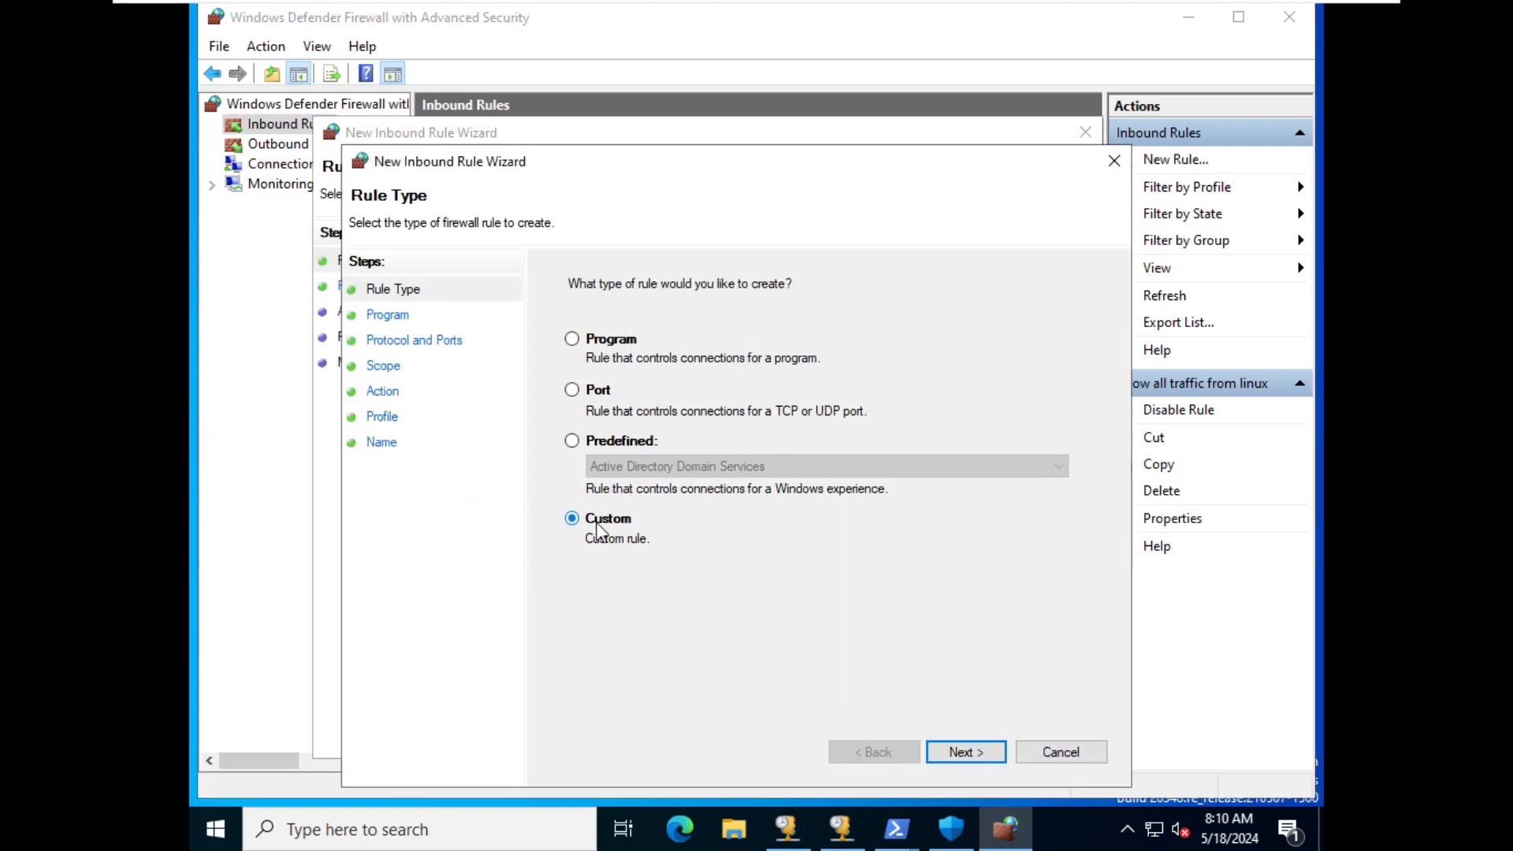
pyautogui.click(958, 756)
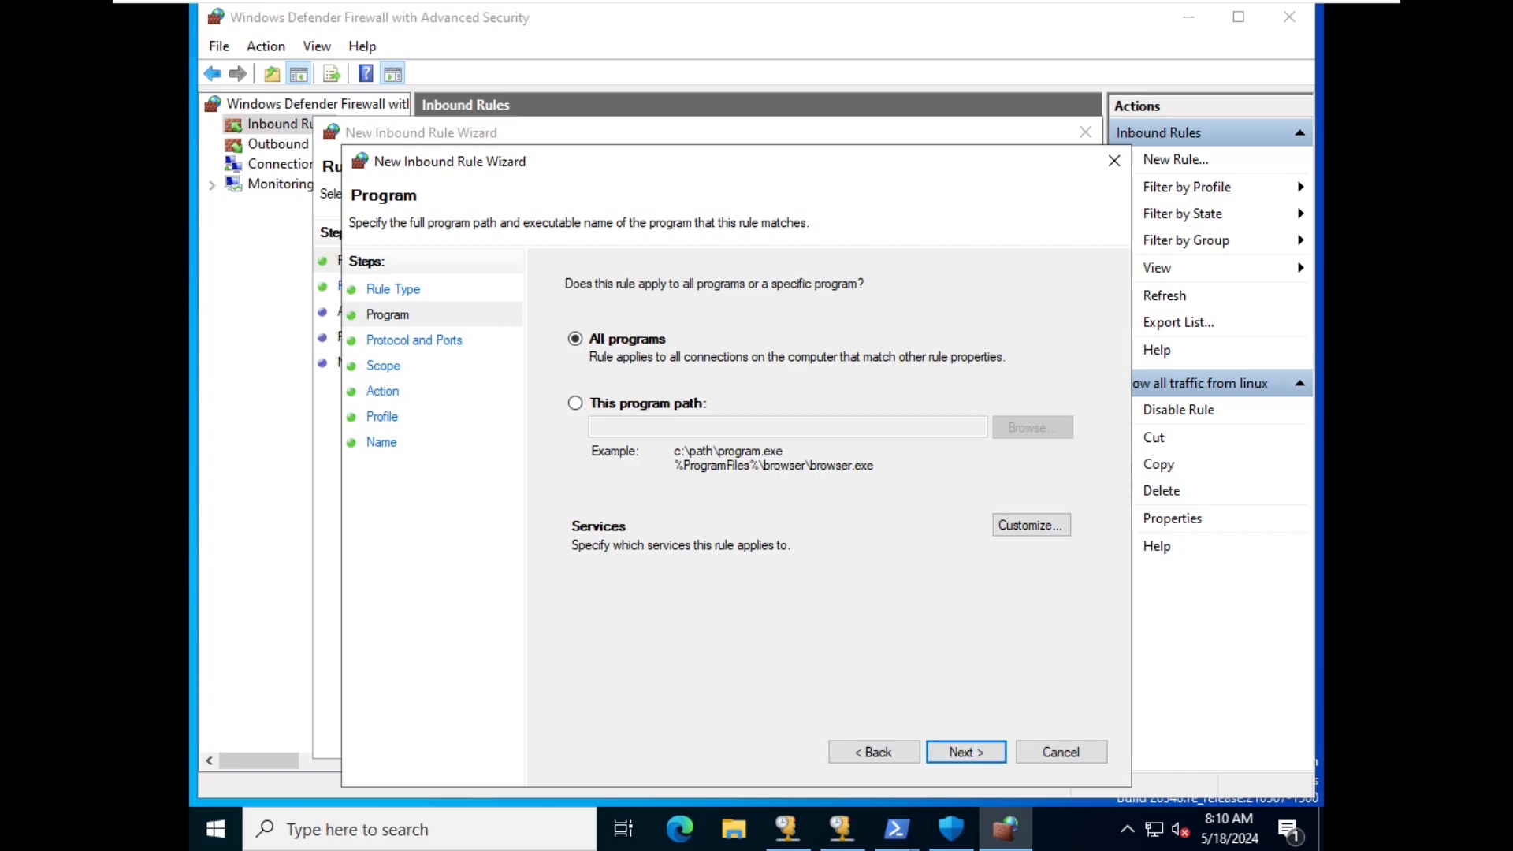
pyautogui.click(963, 753)
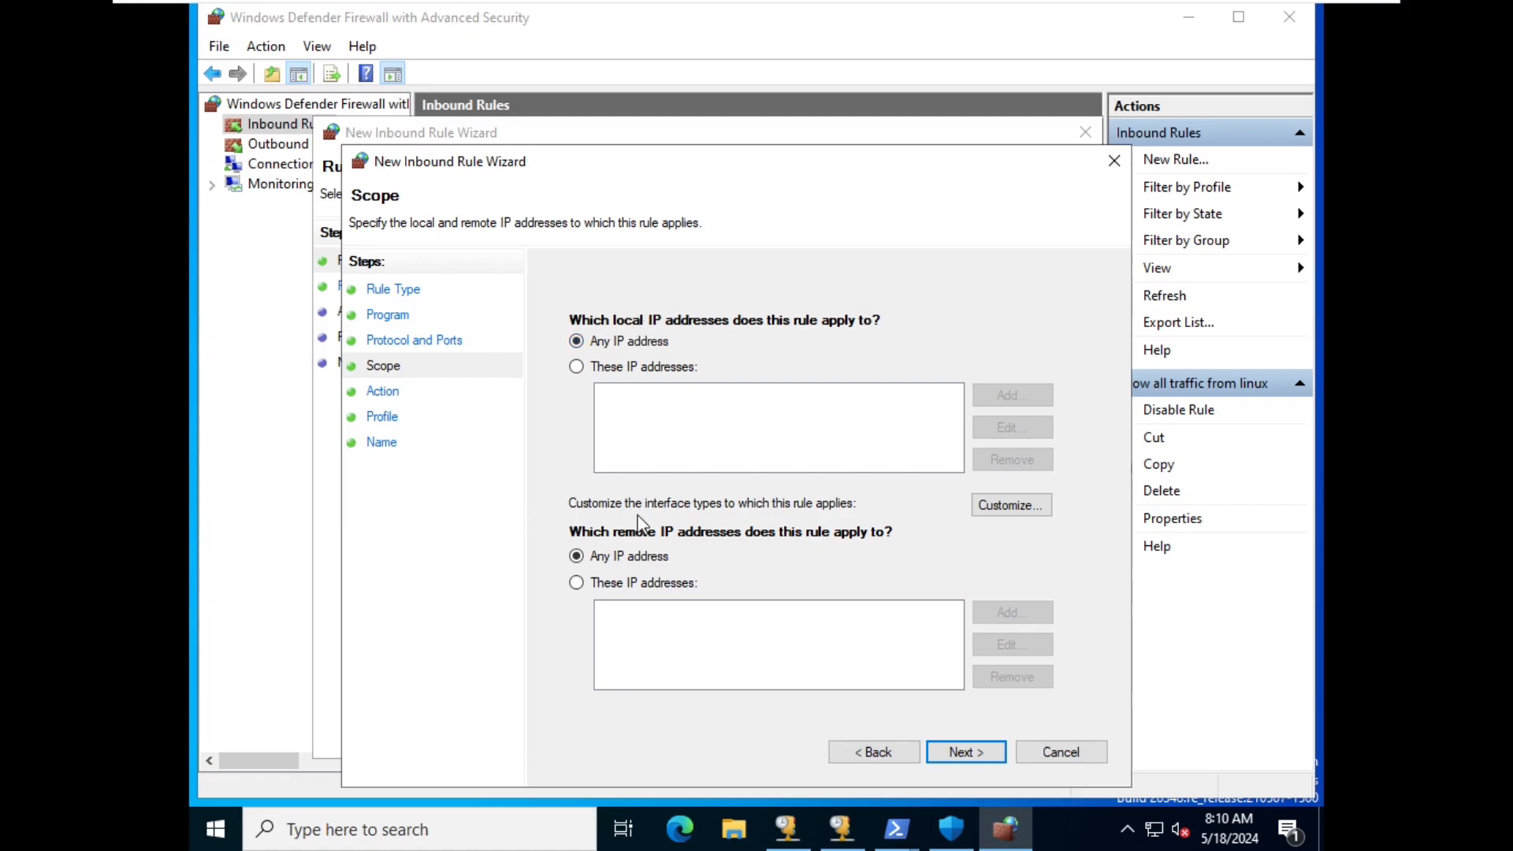
pyautogui.click(626, 584)
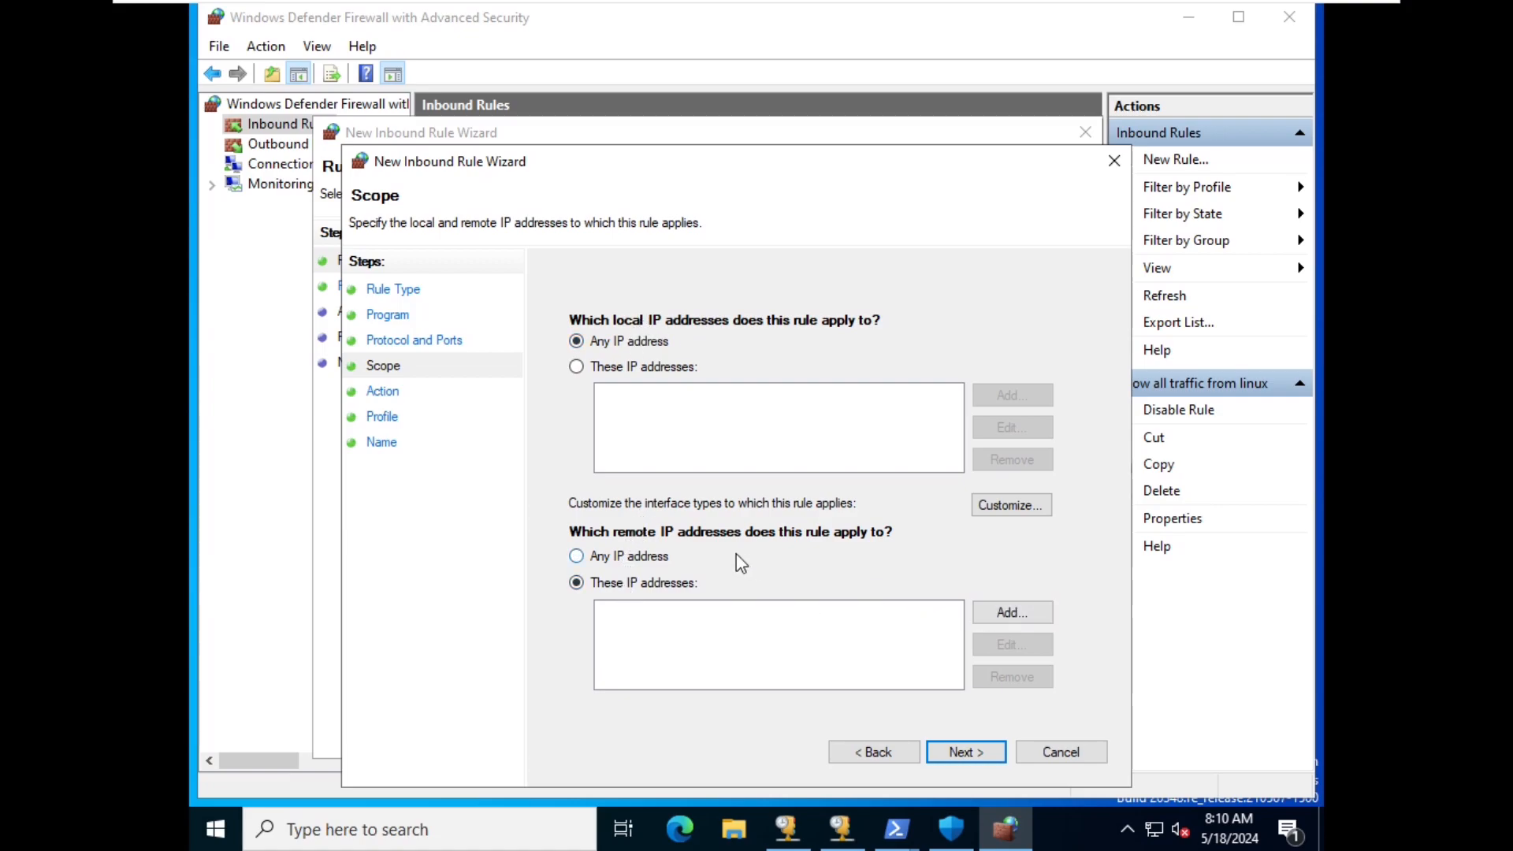
pyautogui.click(1000, 616)
pyautogui.write('192.168')
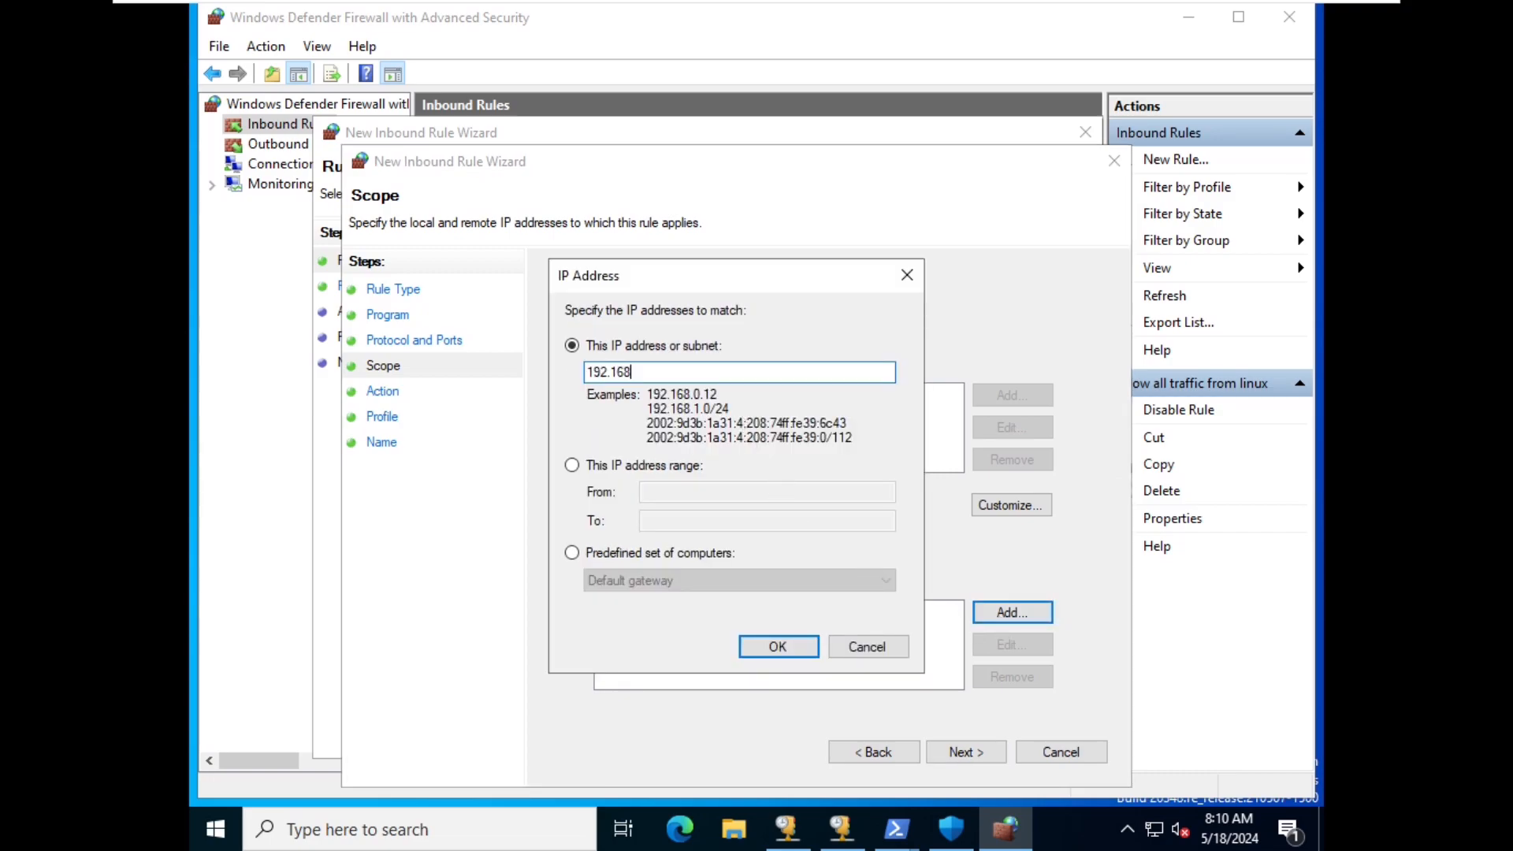
pyautogui.write('.1.50')
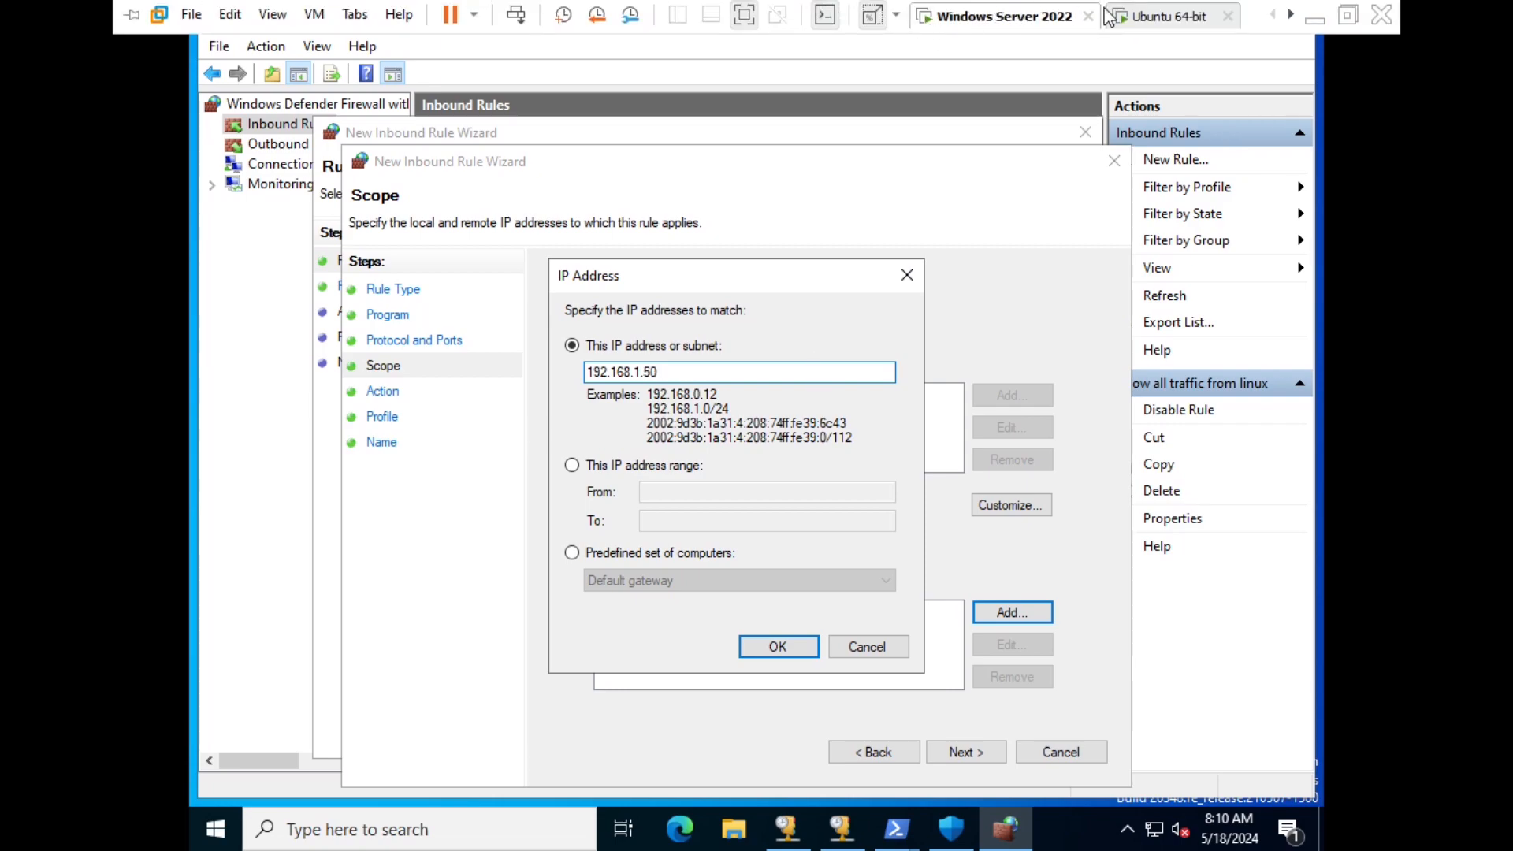
# - Verify 192.168.1.50 in Ubuntu's ifconfig output, then return to the Windows Server 2022 VM
pyautogui.click(1115, 19)
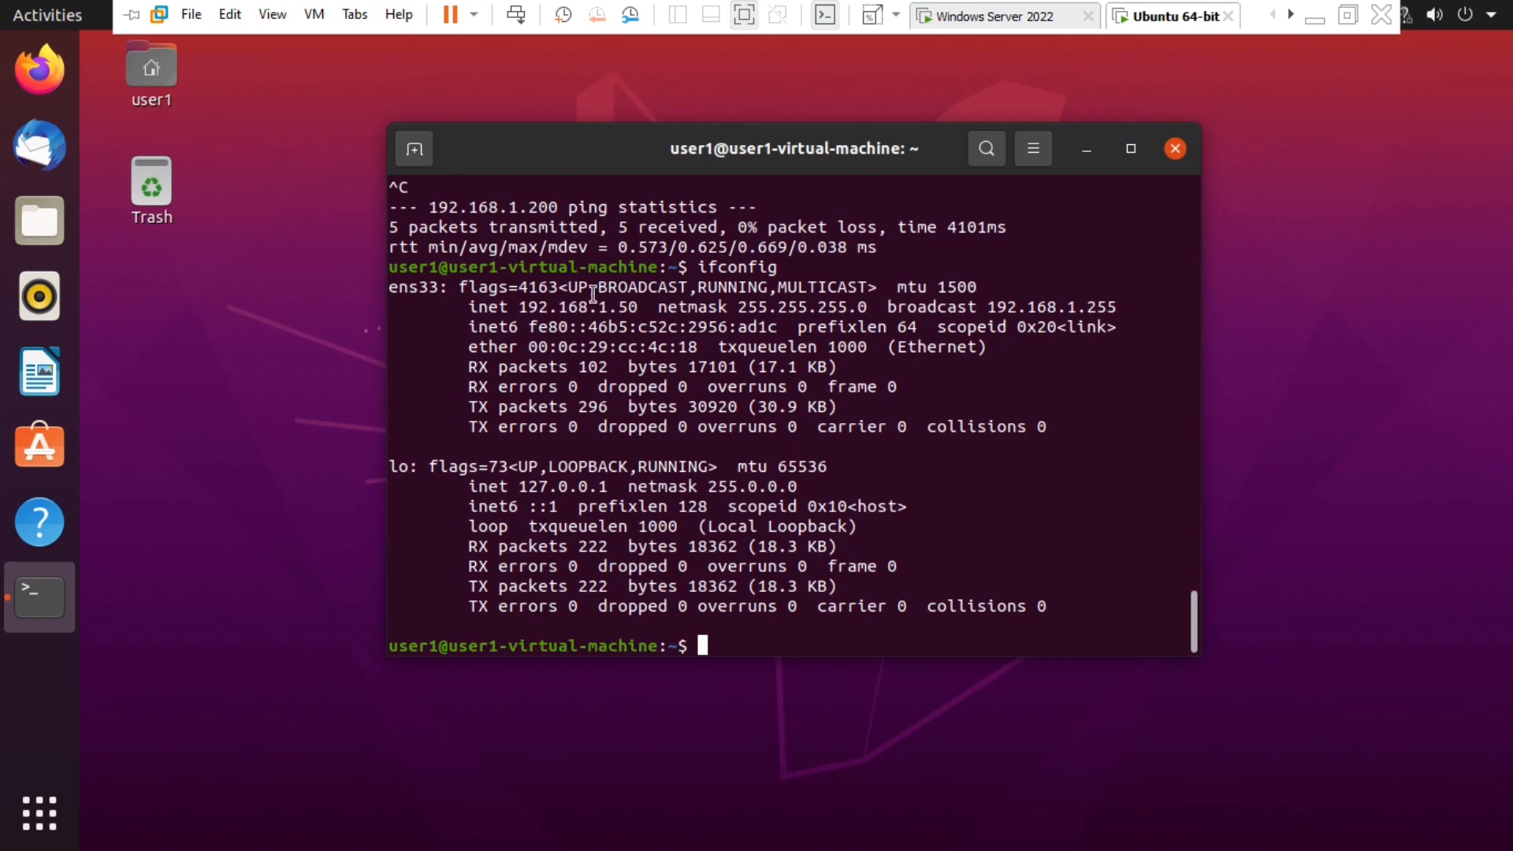
pyautogui.moveTo(522, 307); pyautogui.dragTo(635, 306)
pyautogui.click(752, 363)
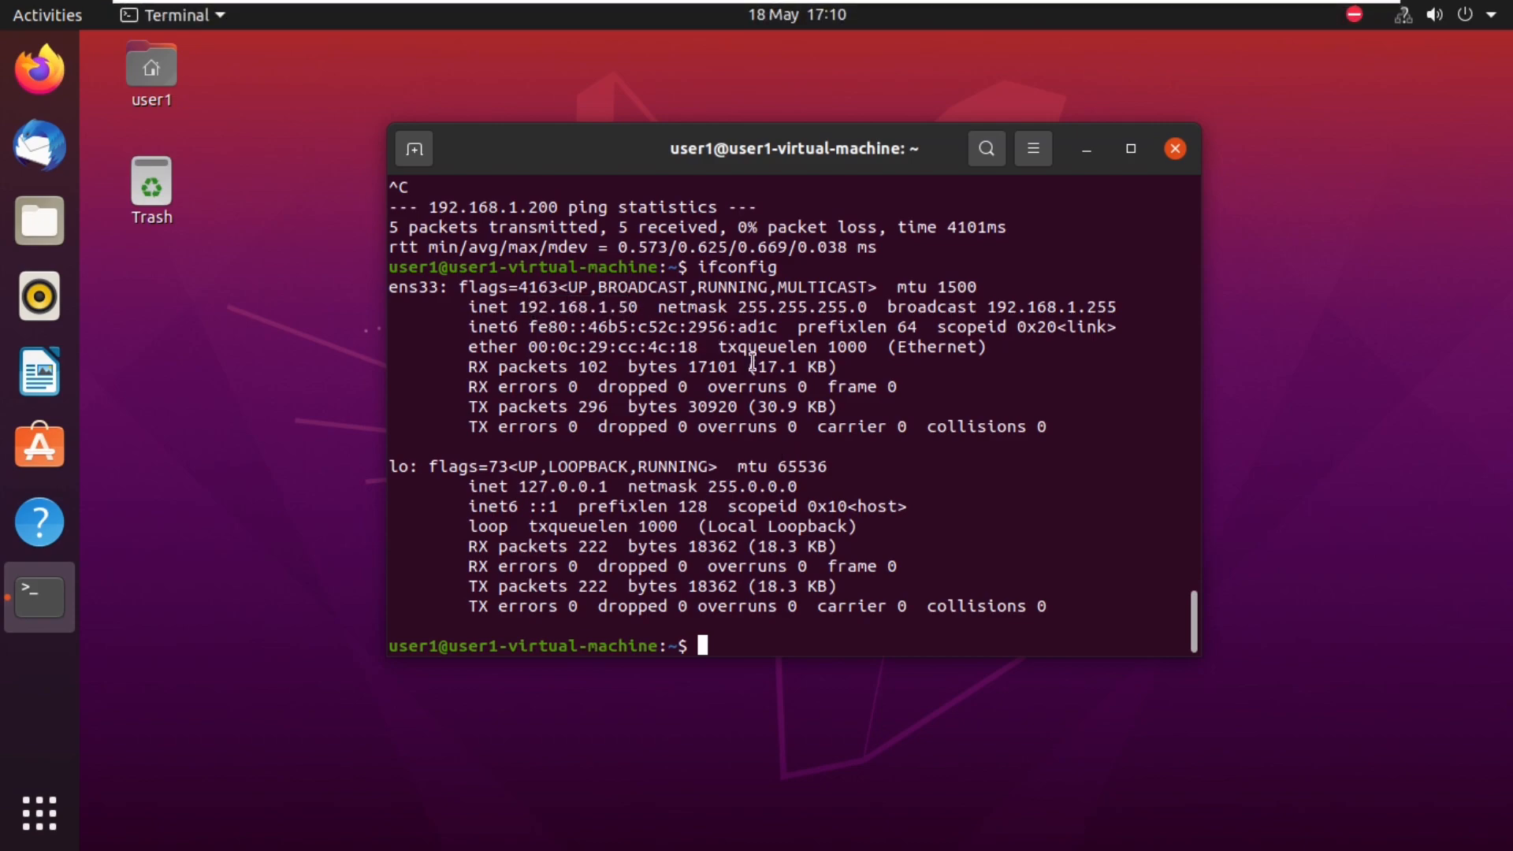
pyautogui.moveTo(1151, 16)
pyautogui.click(1032, 16)
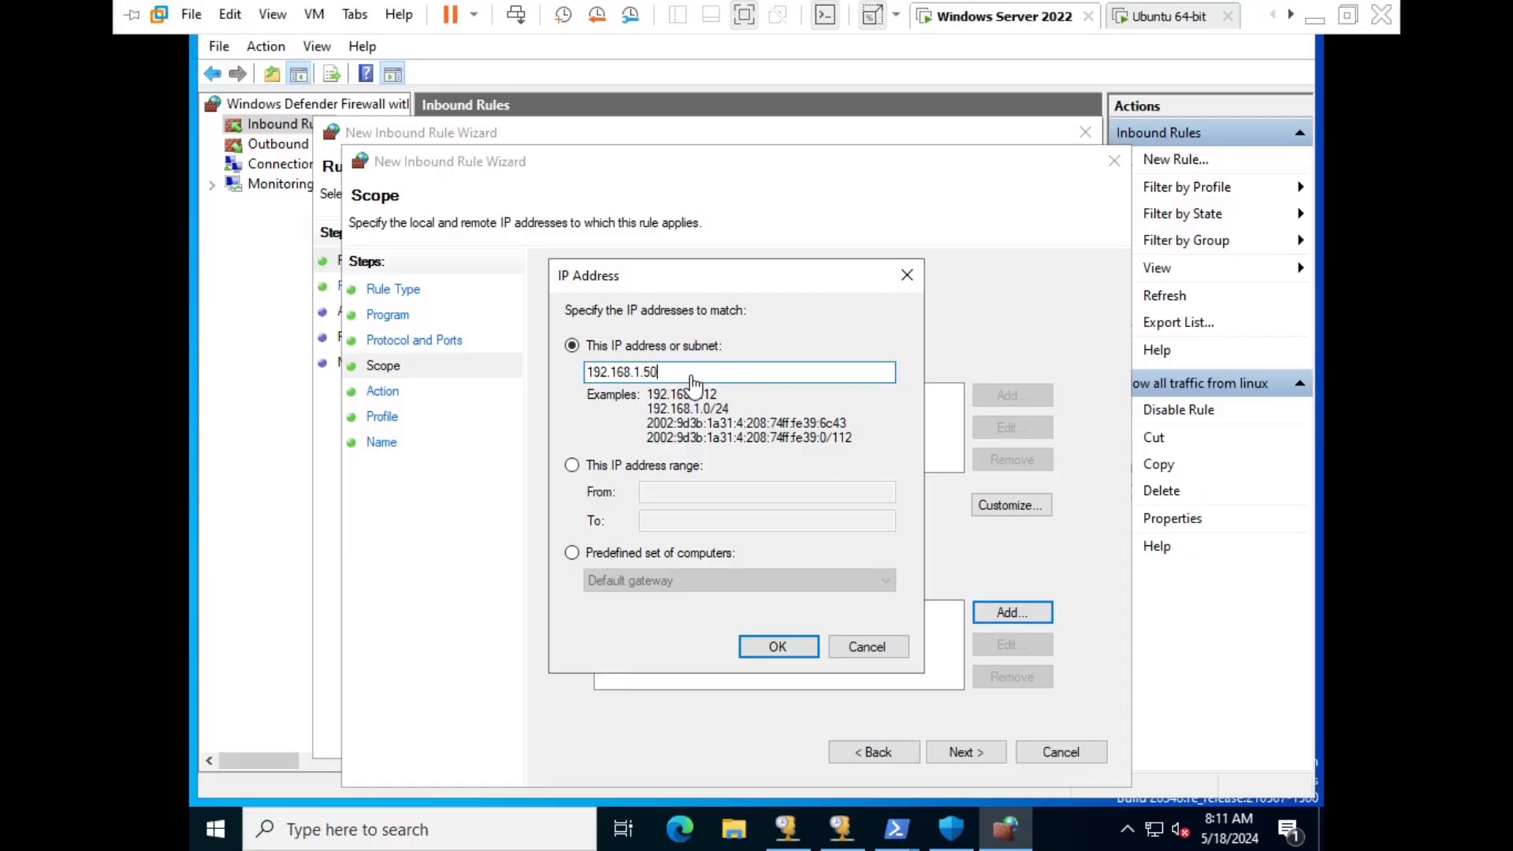
# - Confirm 192.168.1.50 as the remote address and keep the Allow connection action
pyautogui.click(779, 646)
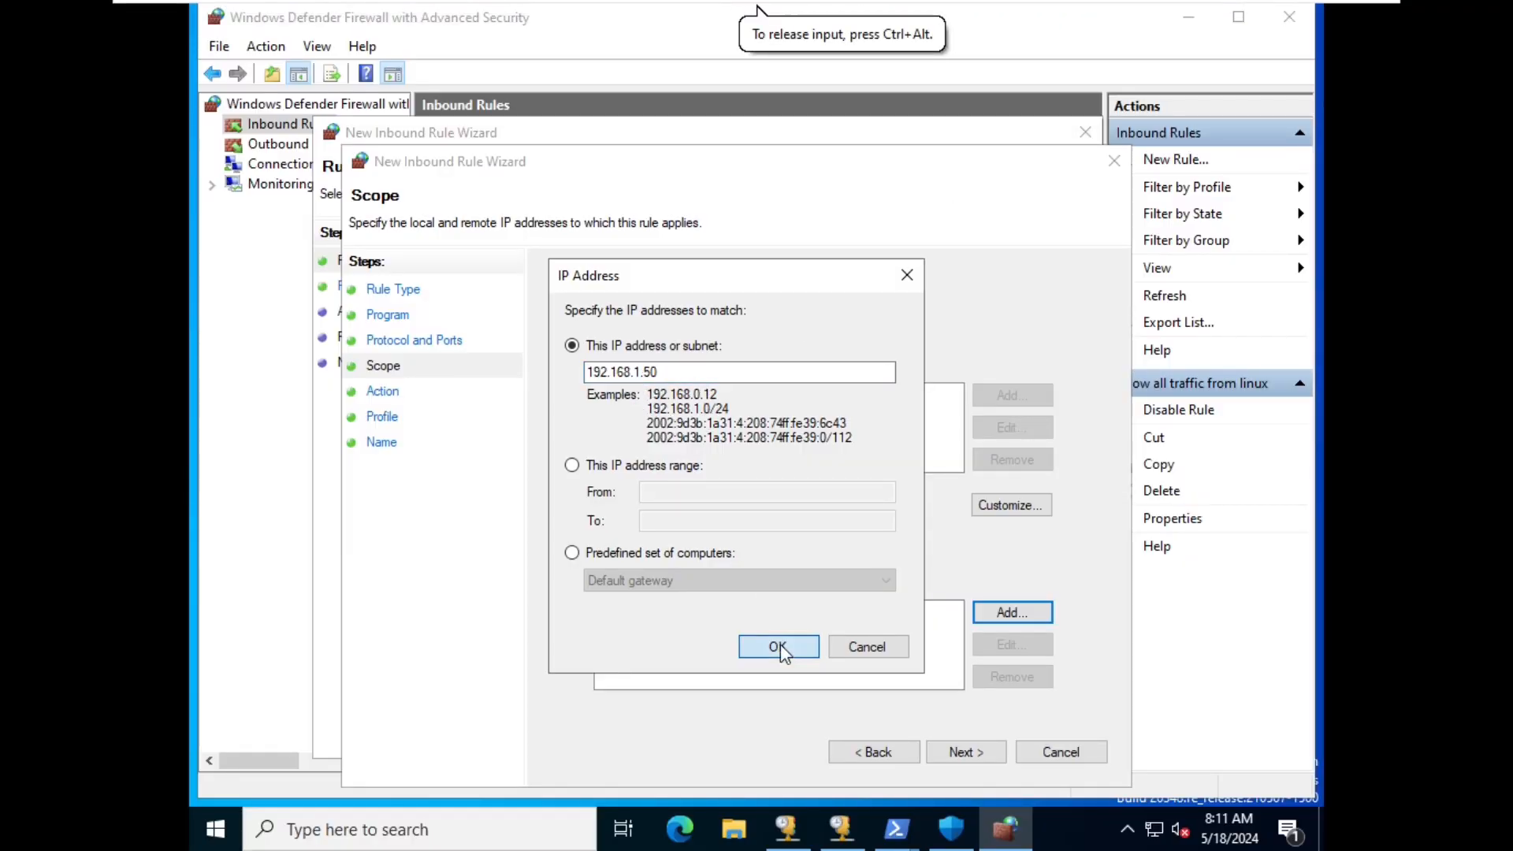
pyautogui.click(974, 758)
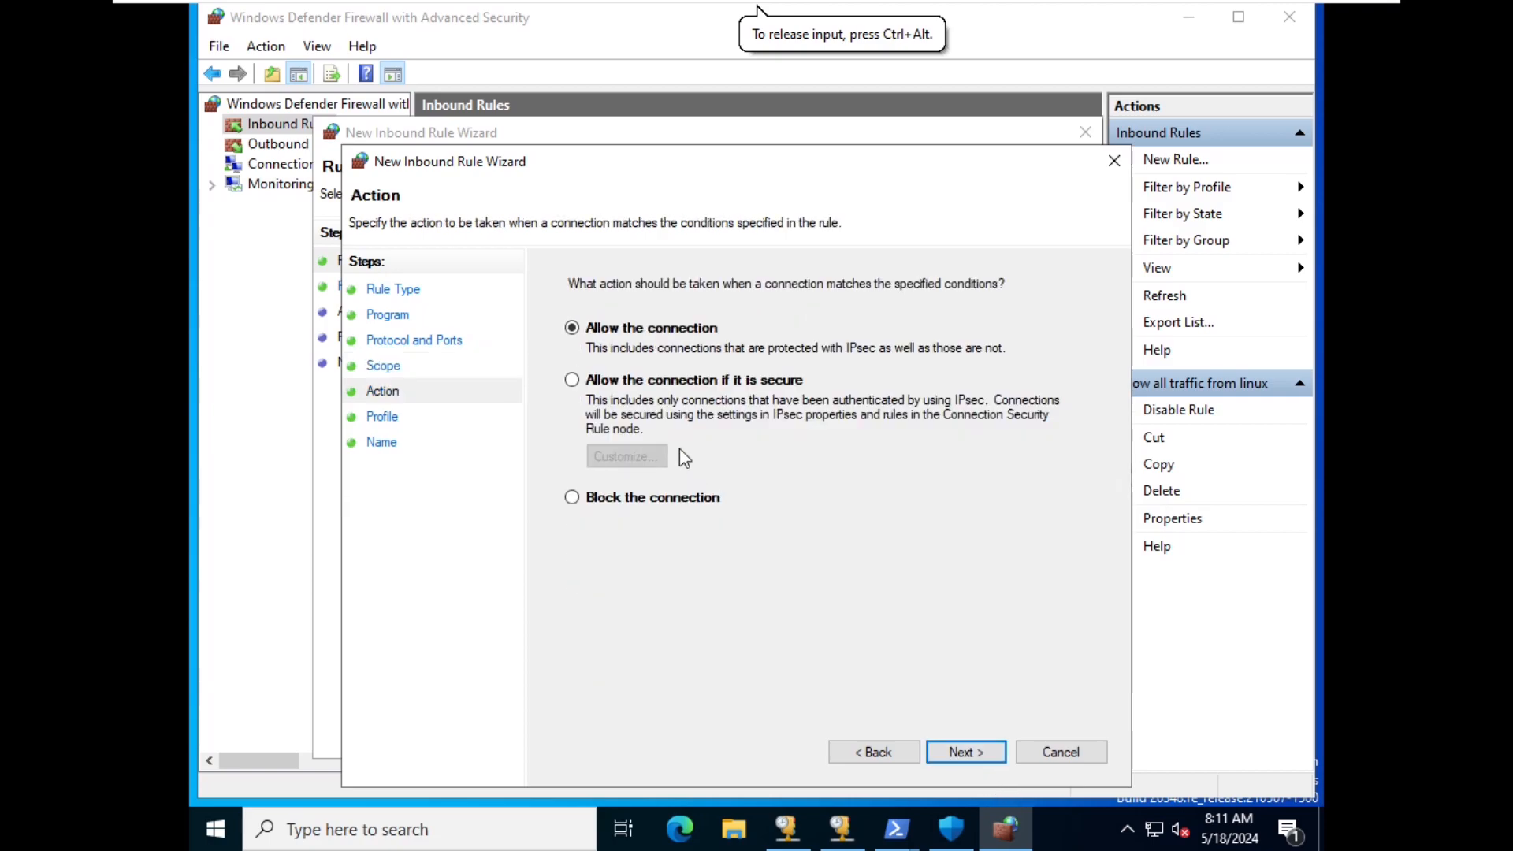
pyautogui.click(966, 753)
pyautogui.click(966, 753)
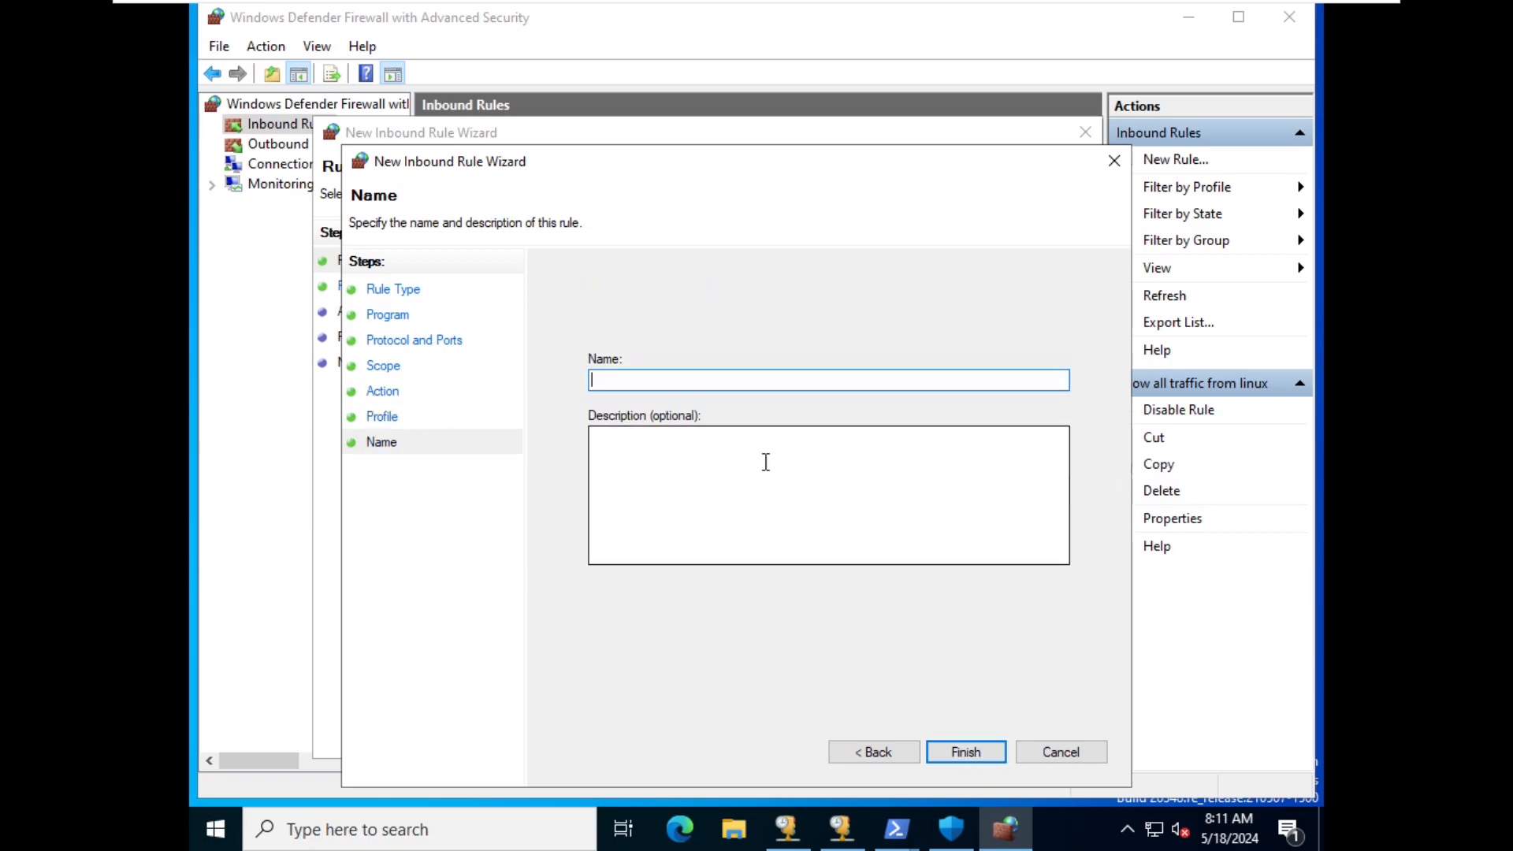
# - Name the rule 'Allow all traffic from linux', finish it, and cancel the leftover wizard
pyautogui.write('Allow all tra')
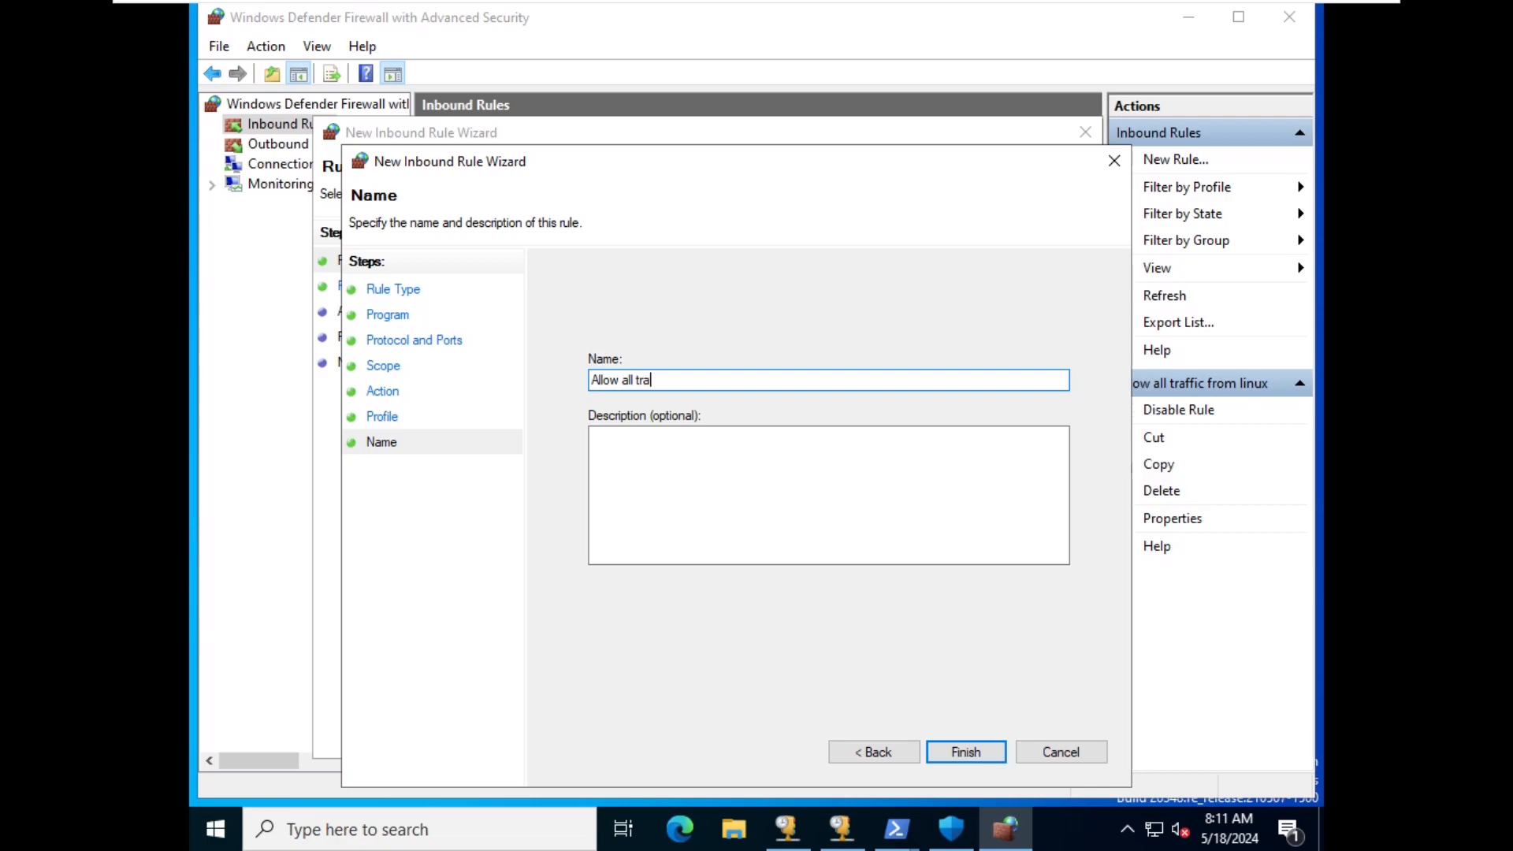
pyautogui.write('ffic from linuc')
pyautogui.press('BackSpace')
pyautogui.write('x')
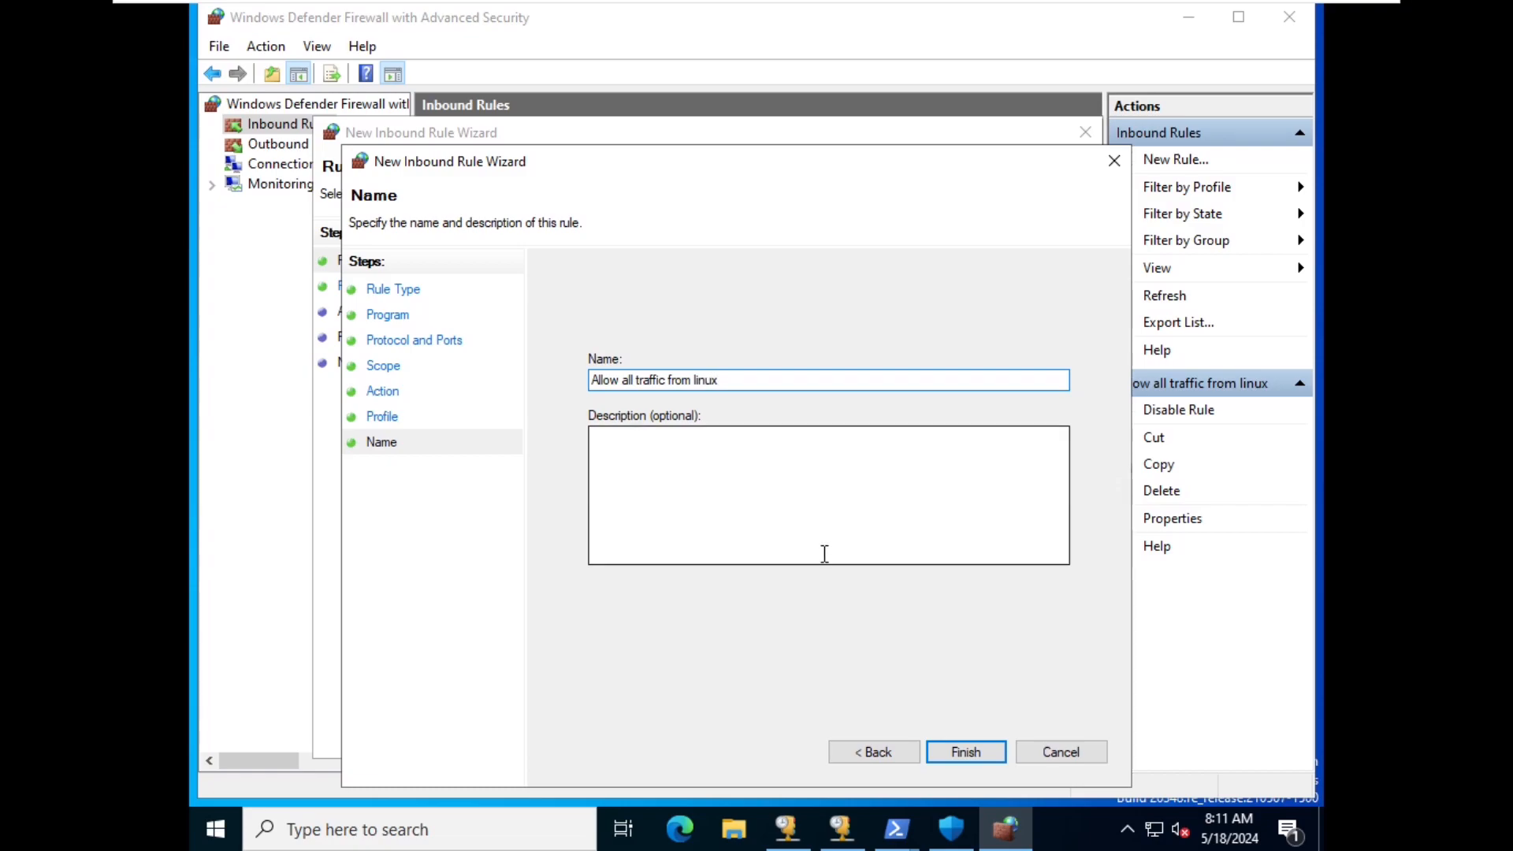
pyautogui.click(966, 752)
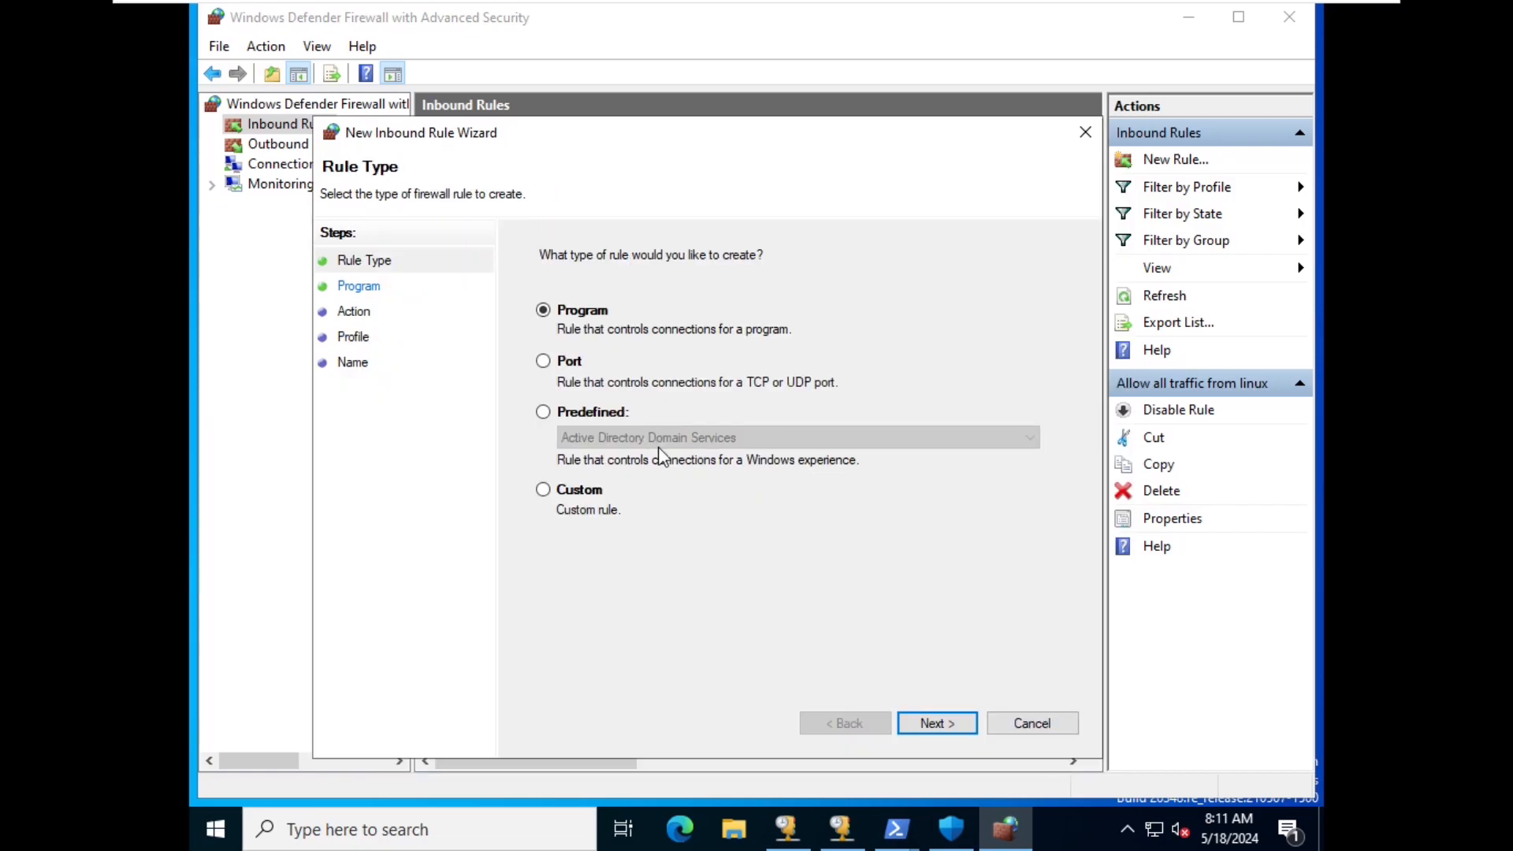
pyautogui.click(1024, 723)
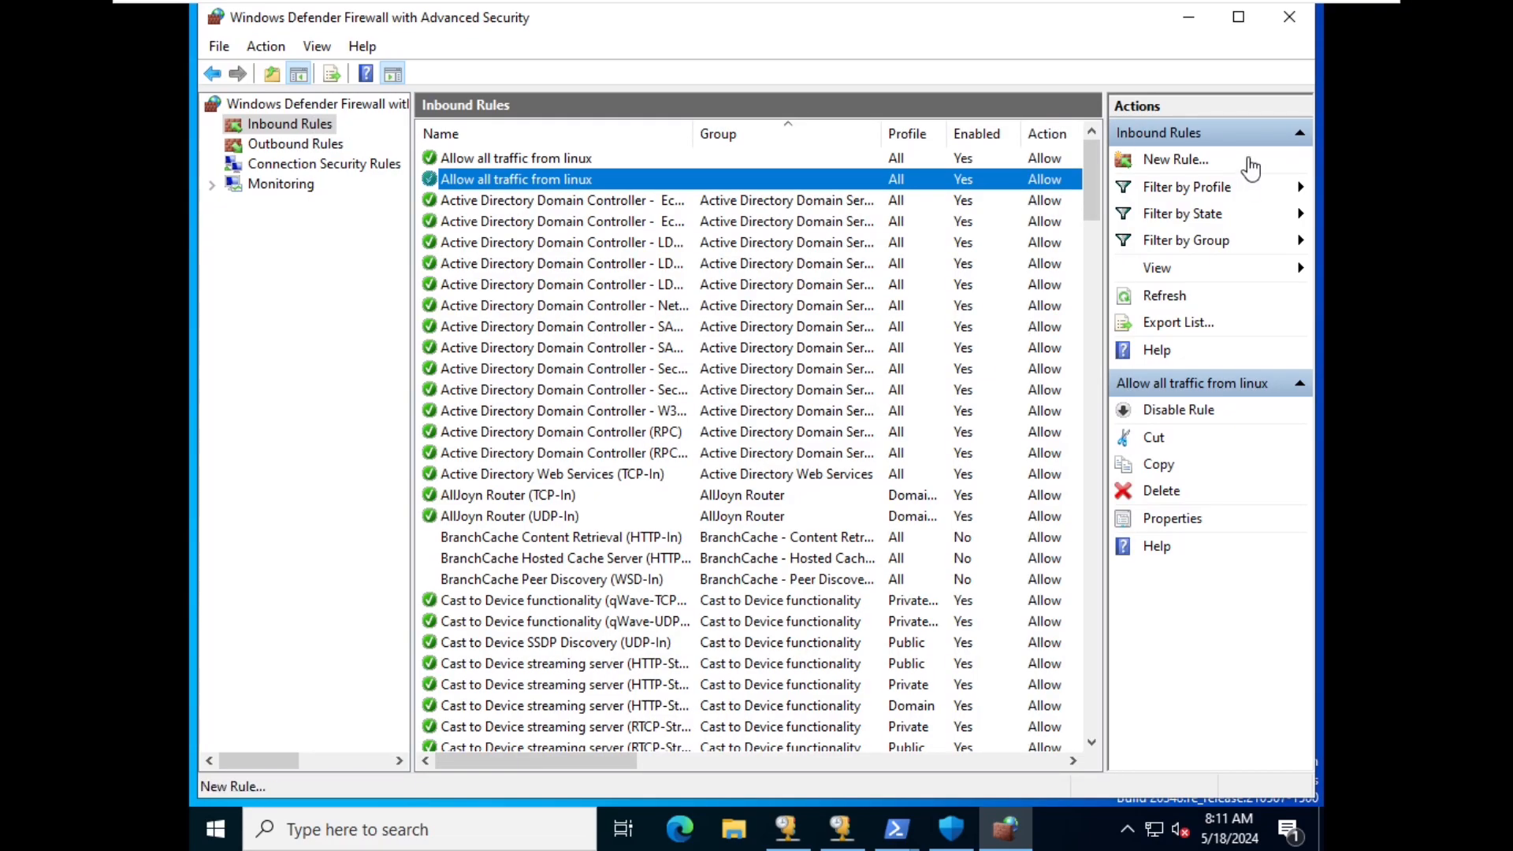
# - Close the firewall console and recall the previous netsh advfirewall command in PowerShell
pyautogui.click(1290, 17)
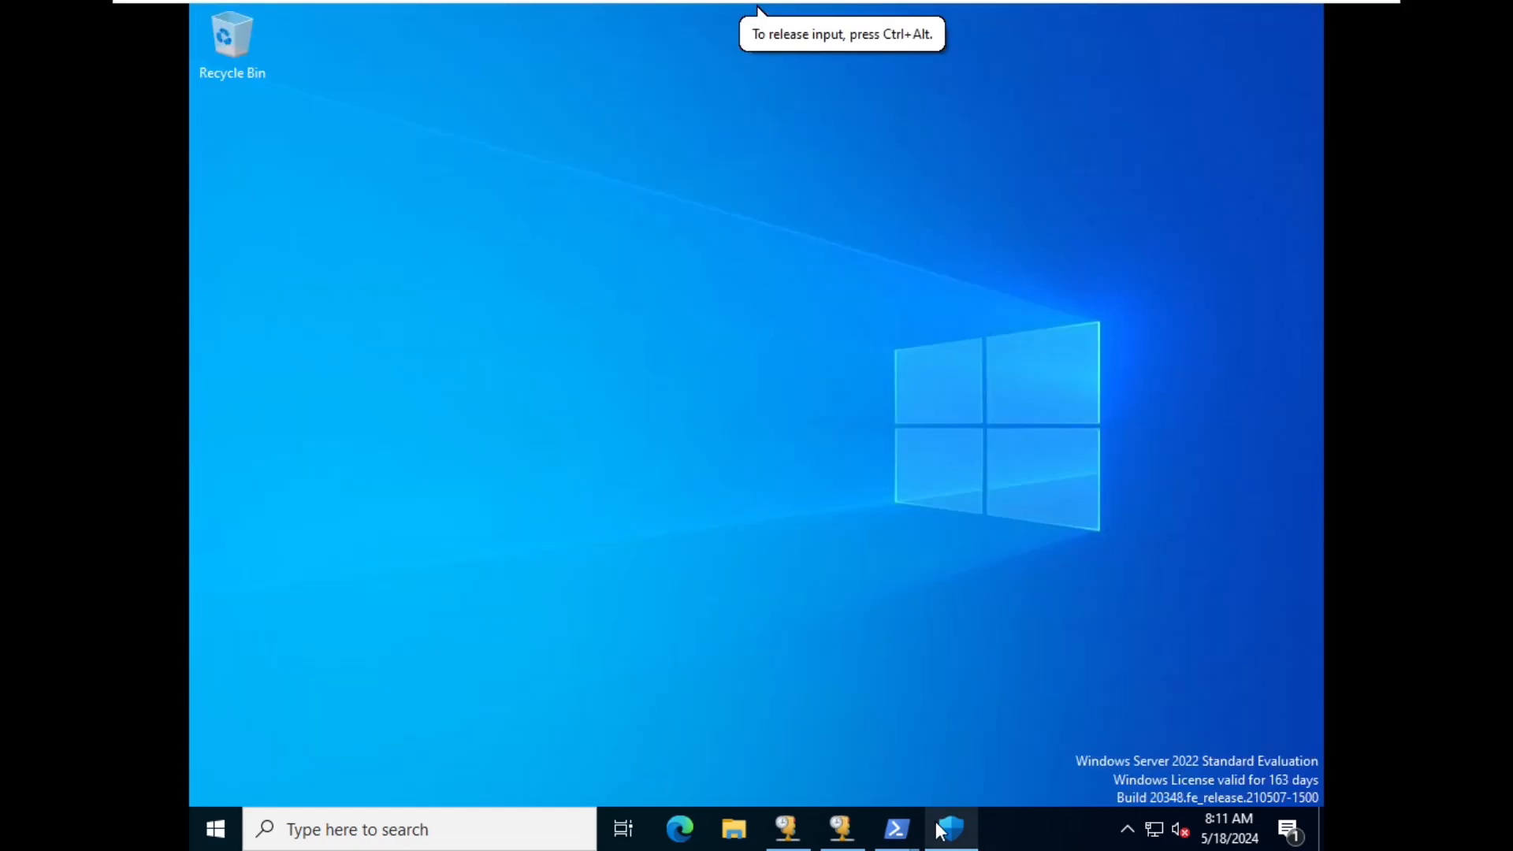
pyautogui.moveTo(898, 828)
pyautogui.click(966, 760)
pyautogui.click(568, 437)
pyautogui.press('Up')
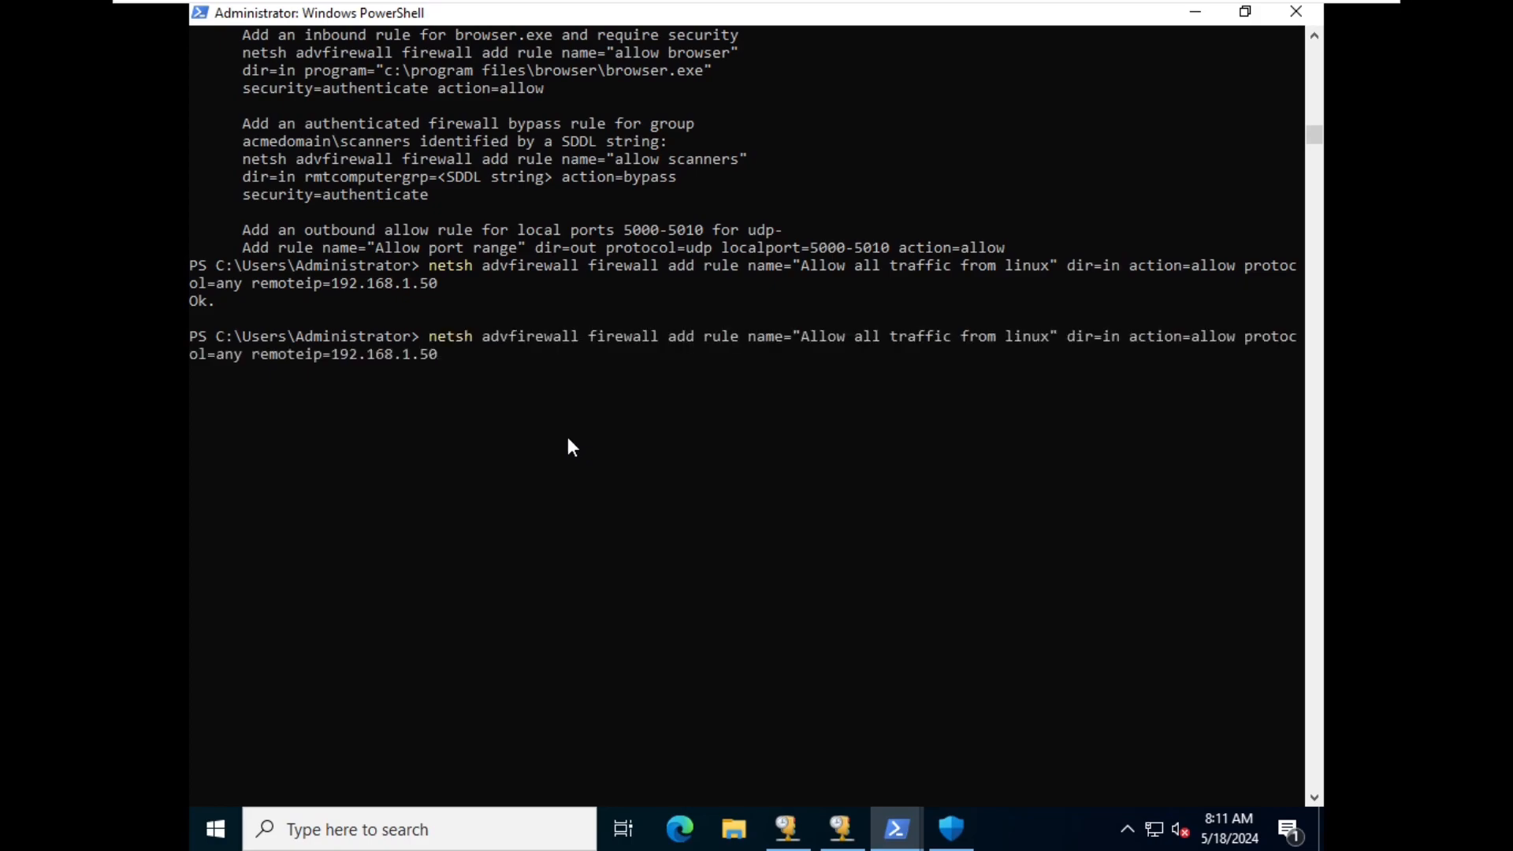
# - Review the command's rule name, dir=in, action=allow and remoteip=192.168.1.50 parts
pyautogui.doubleClick(456, 330)
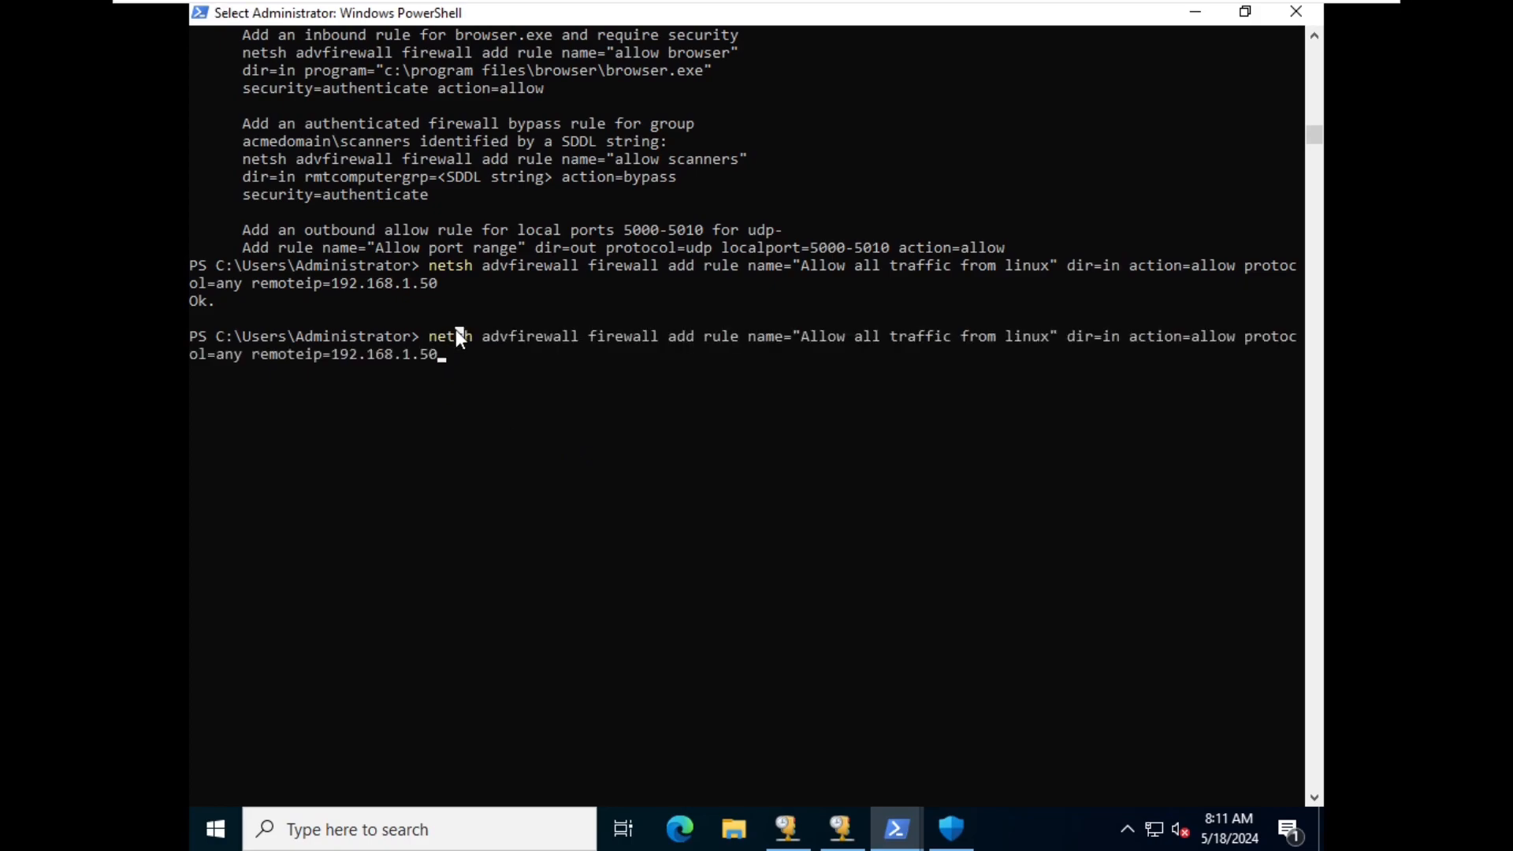
pyautogui.doubleClick(525, 342)
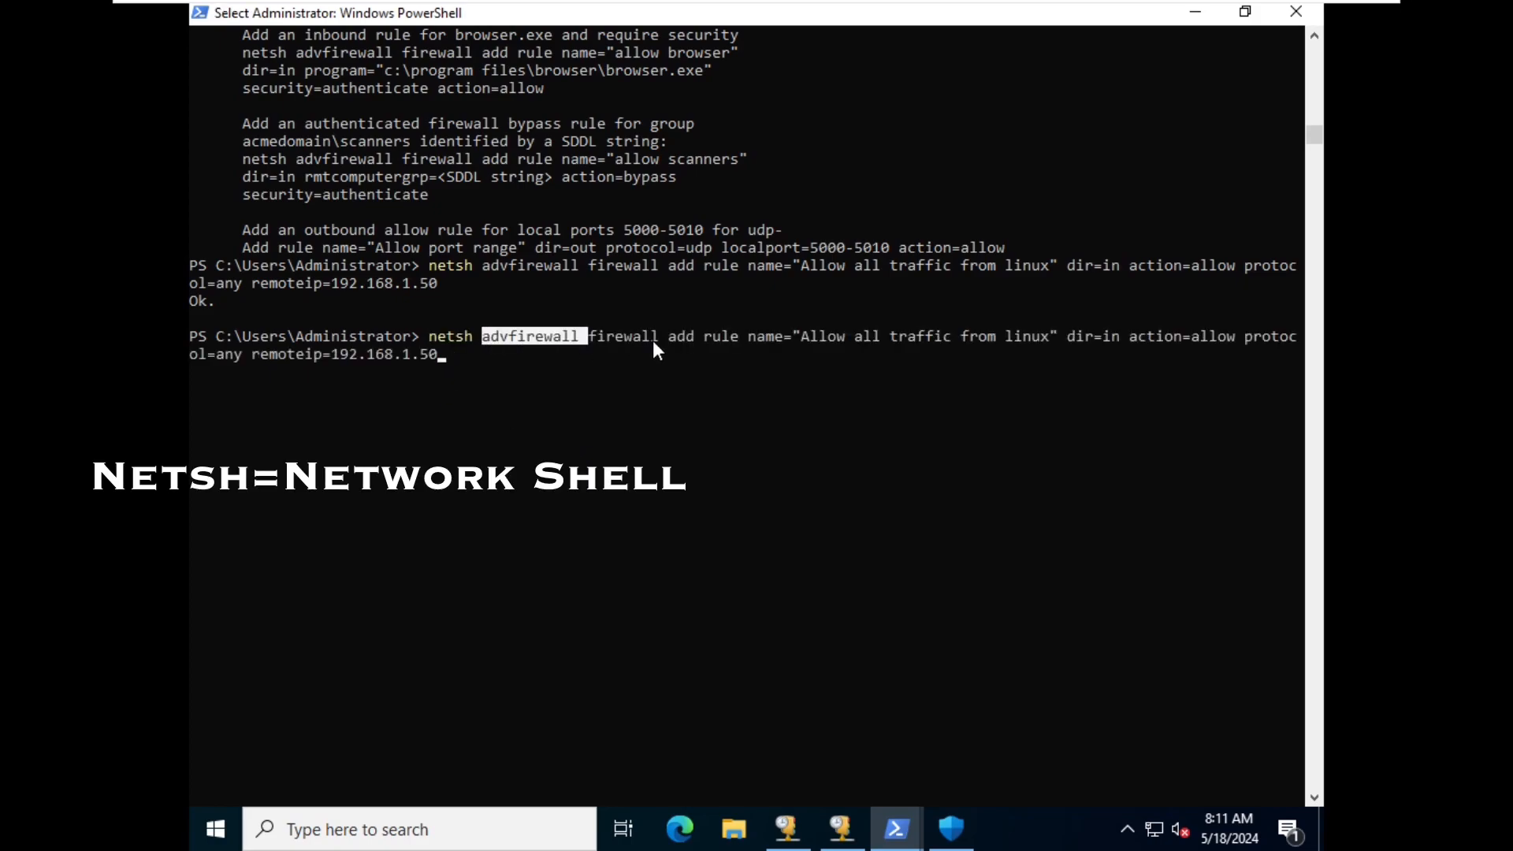
pyautogui.doubleClick(616, 338)
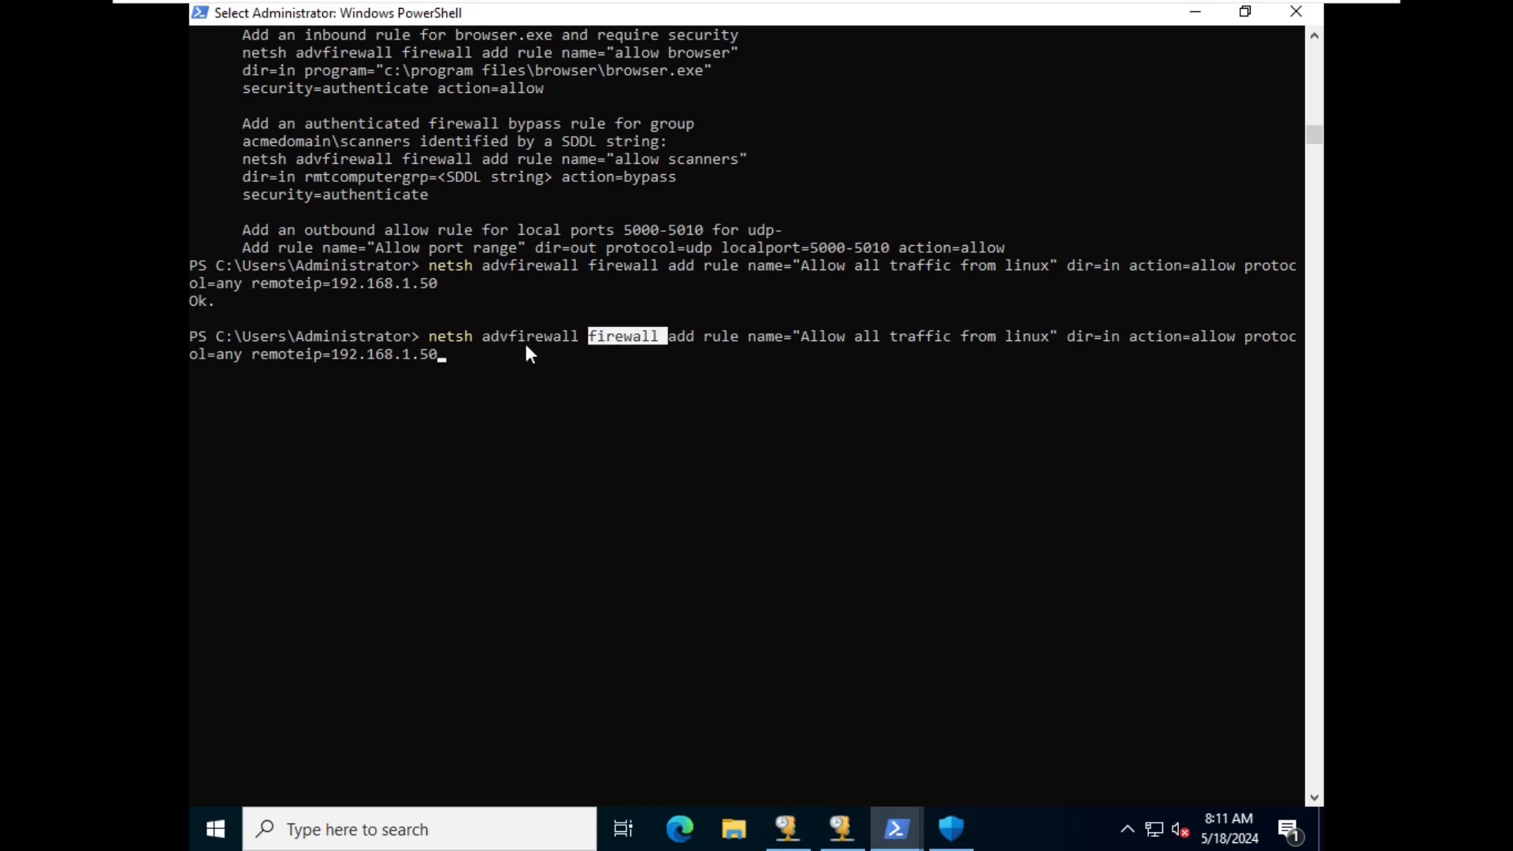
pyautogui.click(682, 339)
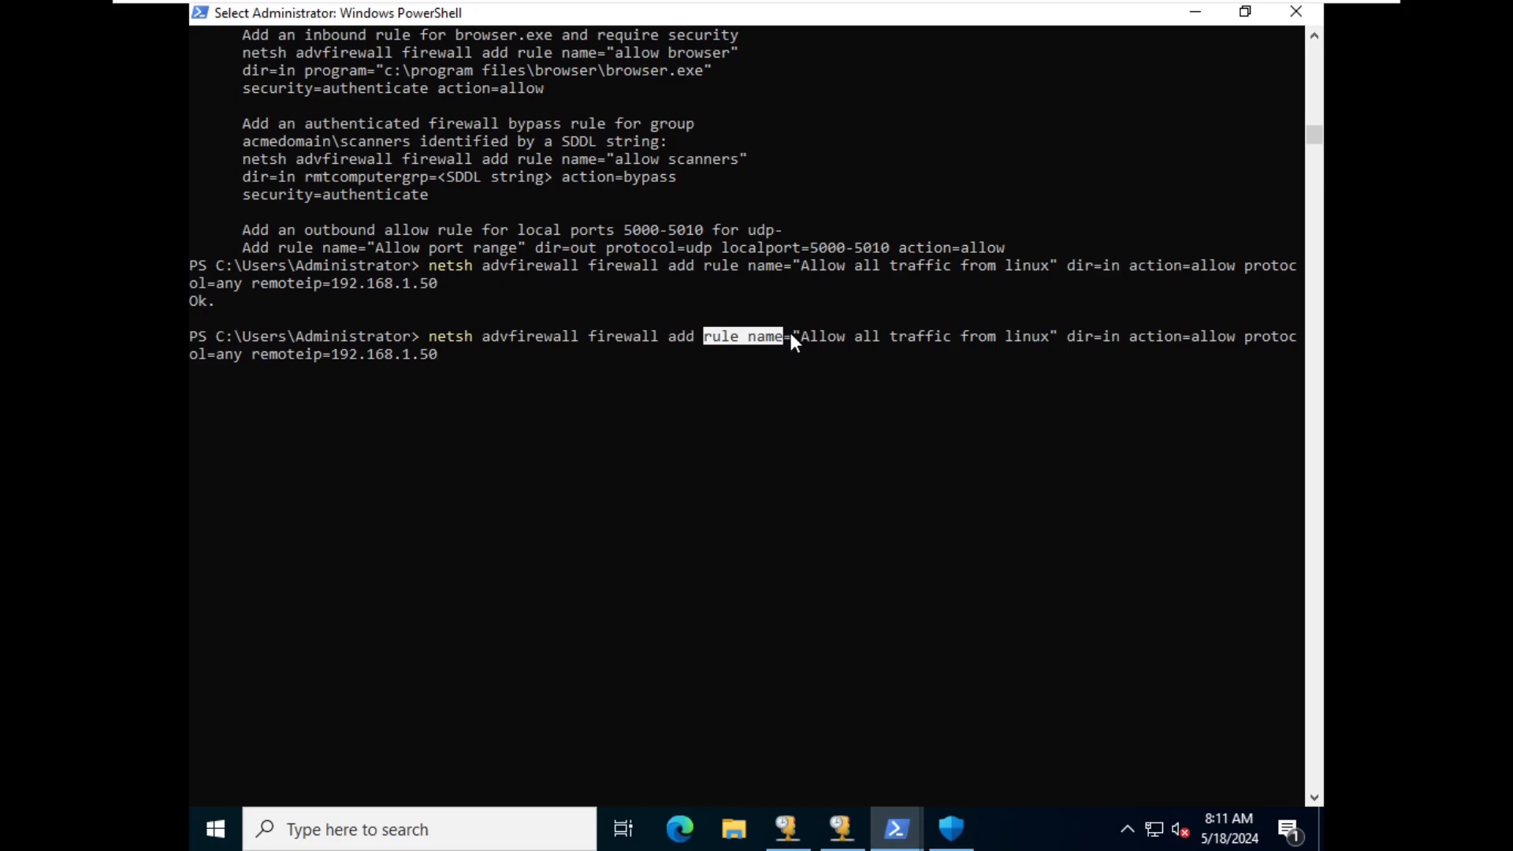
pyautogui.moveTo(802, 337); pyautogui.dragTo(877, 339)
pyautogui.moveTo(1027, 351); pyautogui.dragTo(1053, 345)
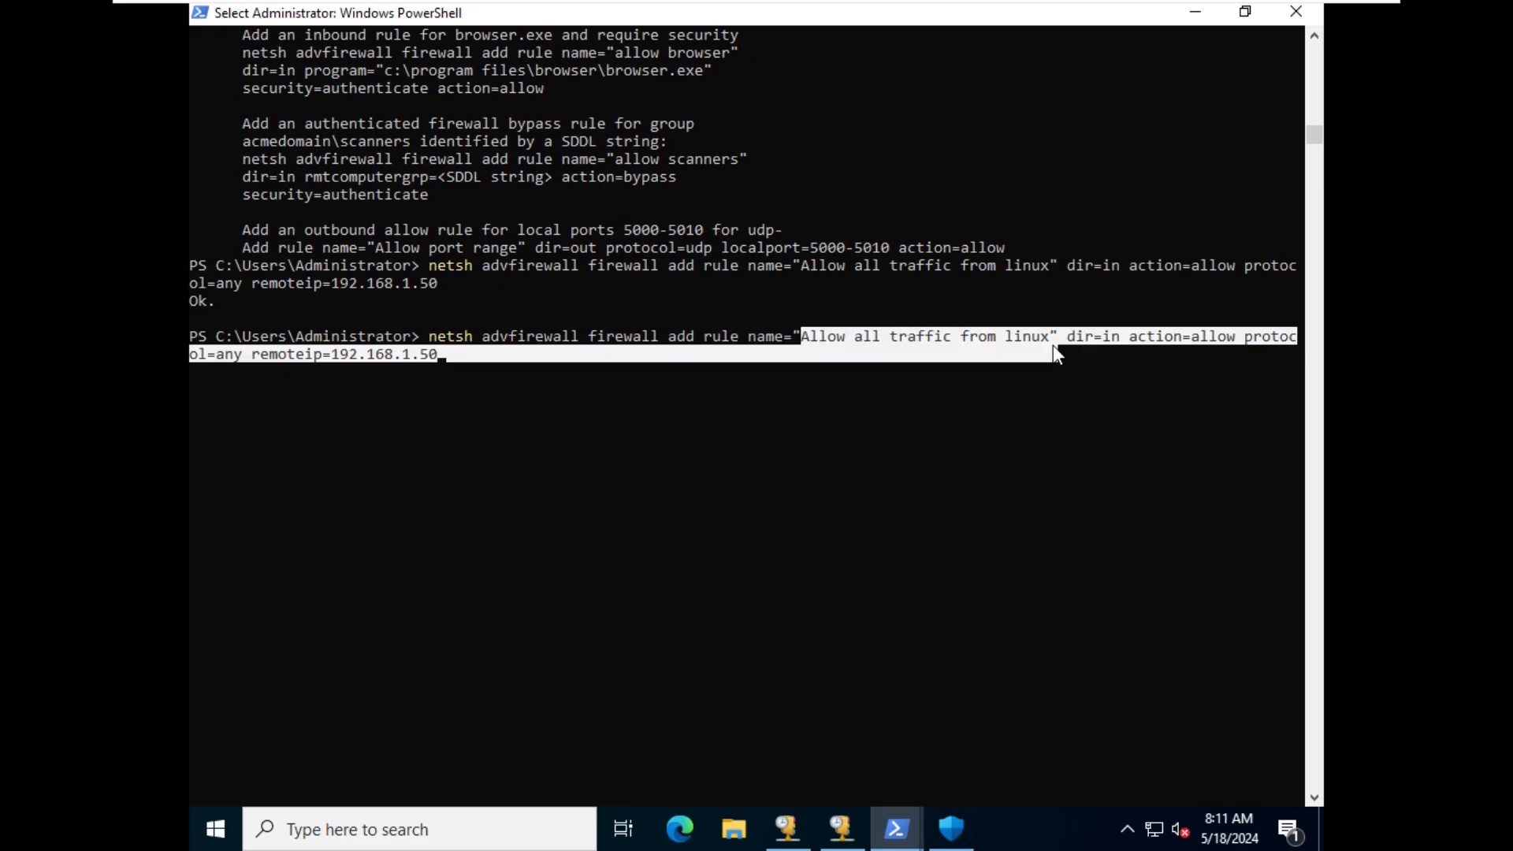
pyautogui.click(1103, 347)
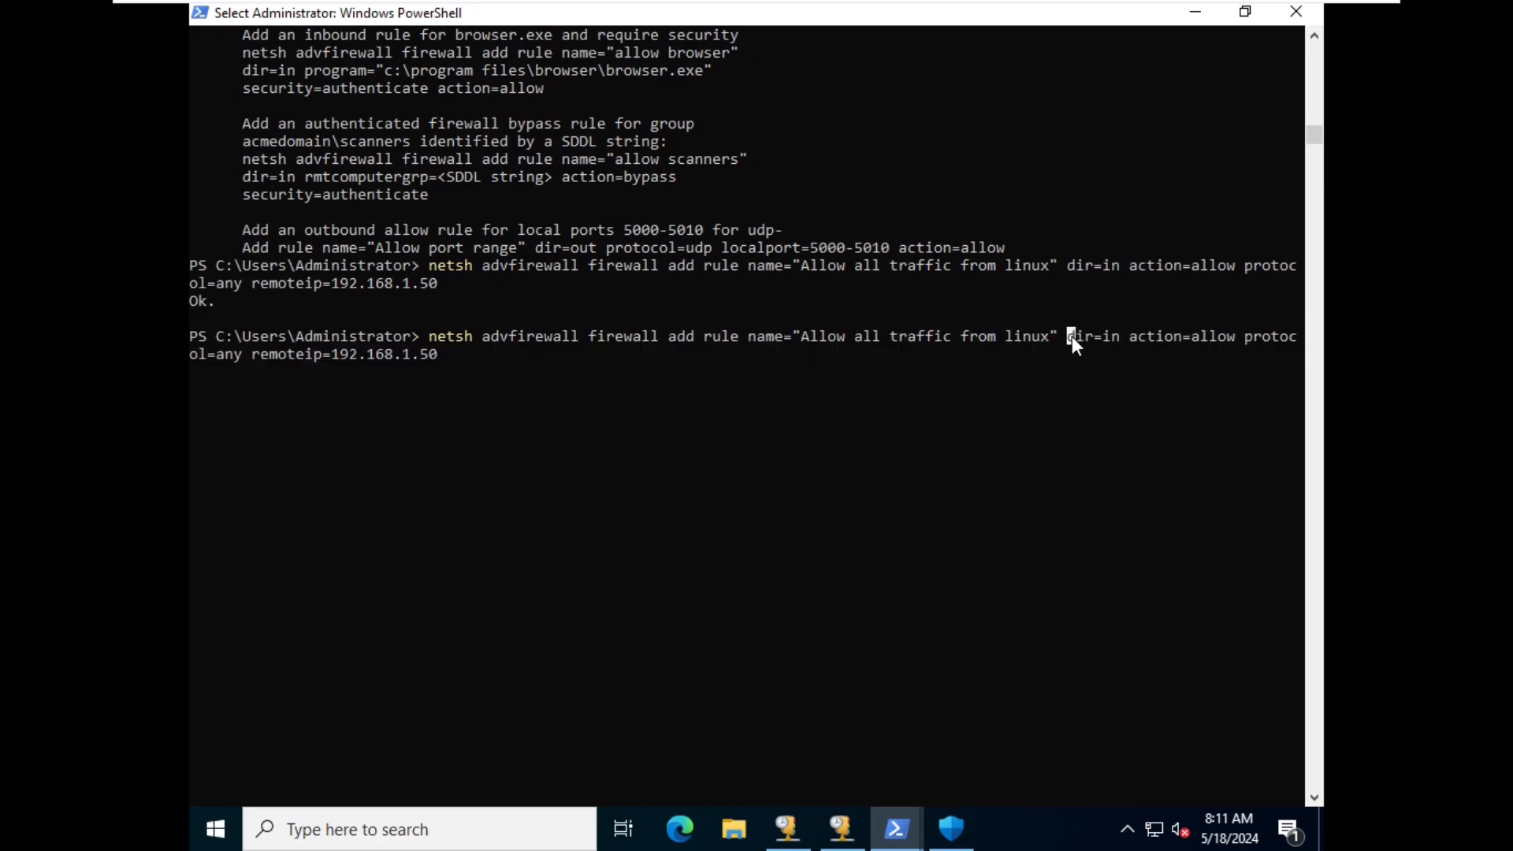
pyautogui.moveTo(1072, 338); pyautogui.dragTo(1111, 337)
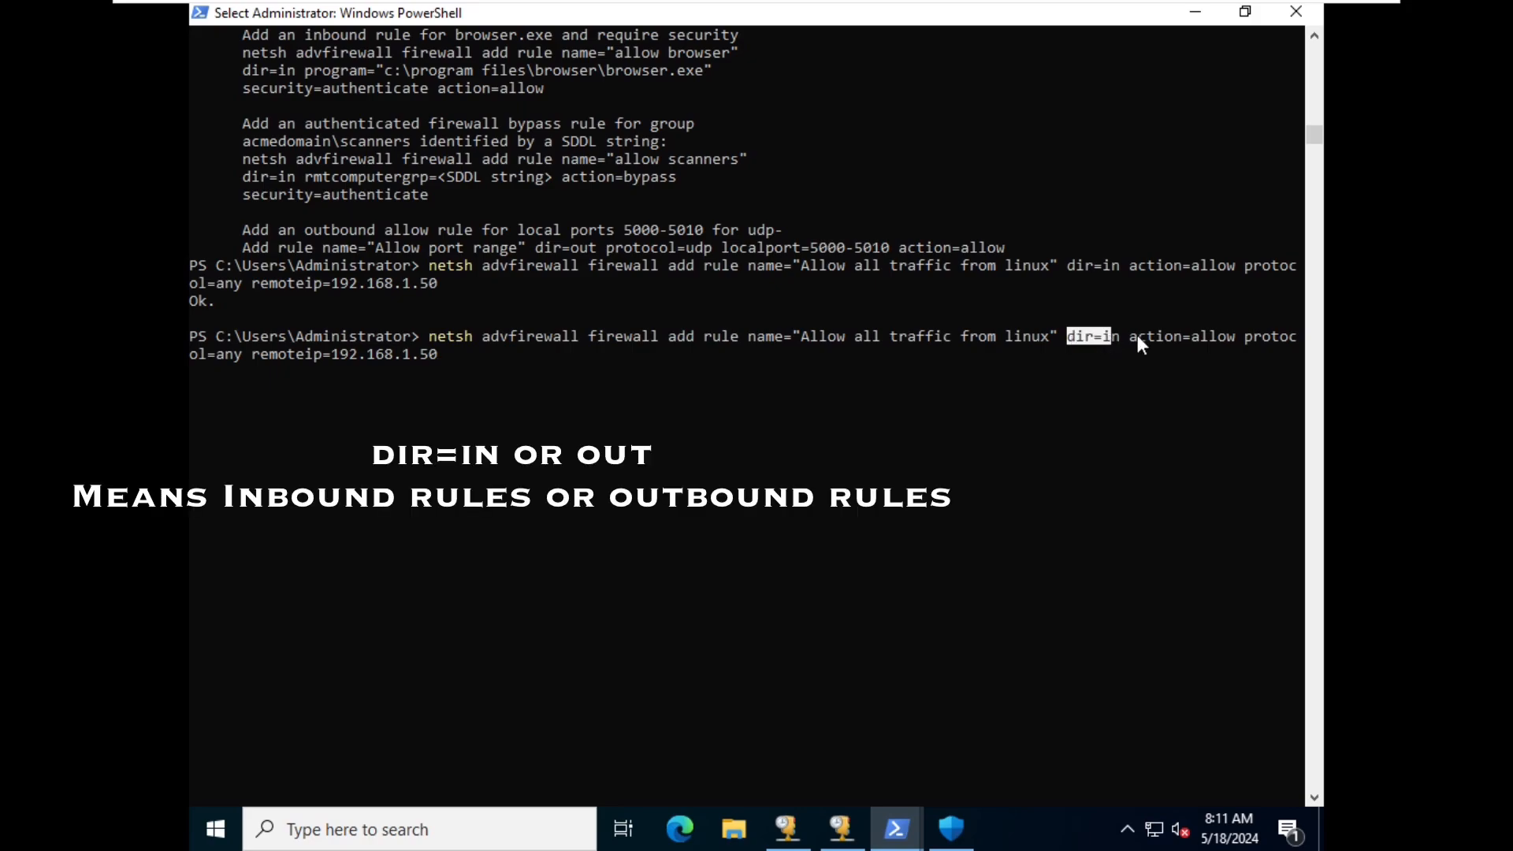
pyautogui.click(1127, 337)
pyautogui.moveTo(1229, 331); pyautogui.dragTo(1237, 331)
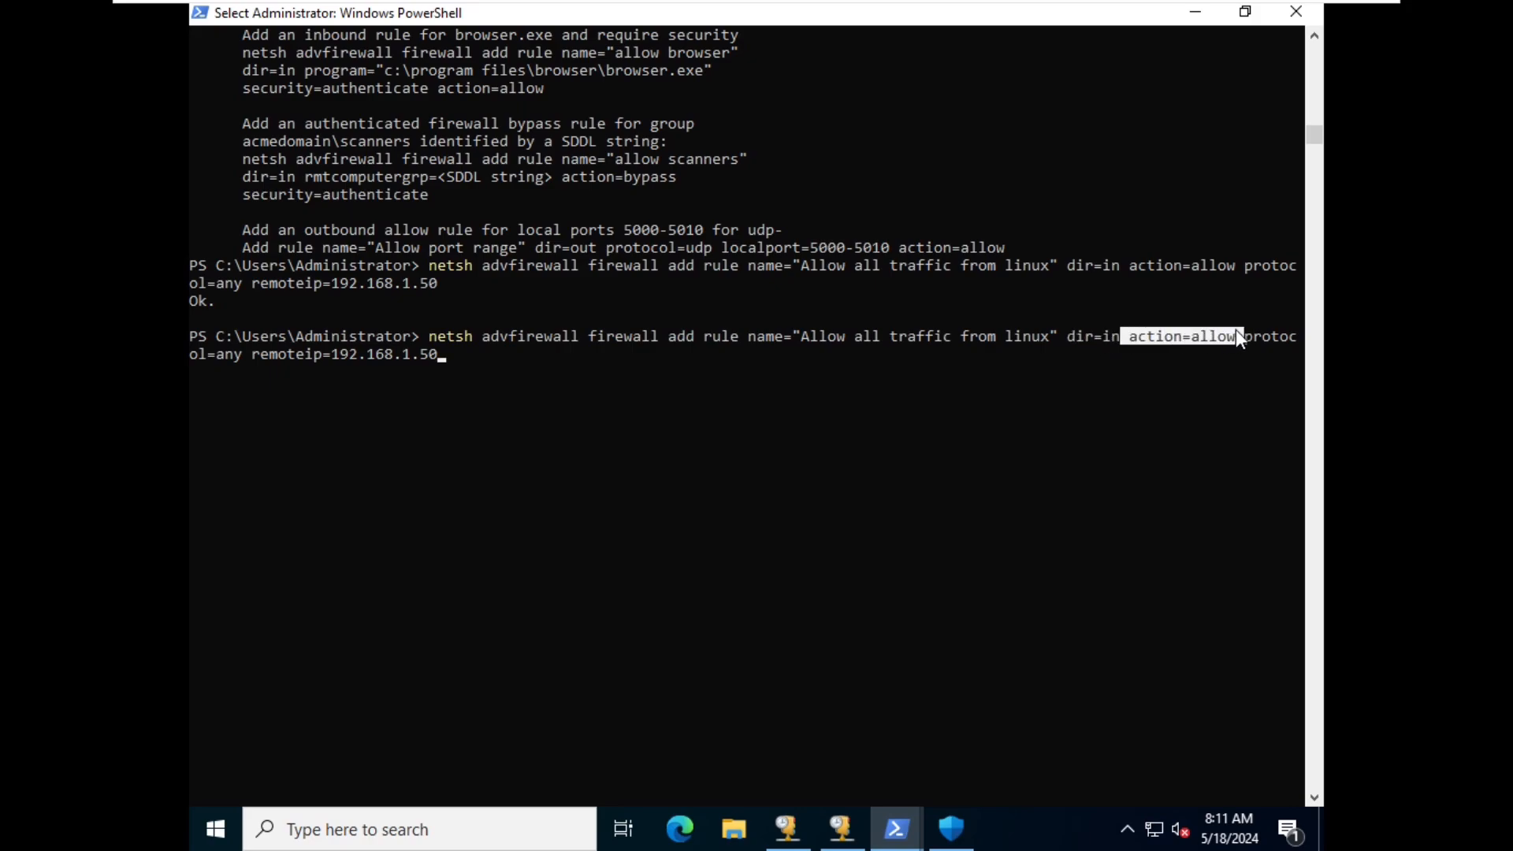
pyautogui.moveTo(258, 355); pyautogui.dragTo(413, 359)
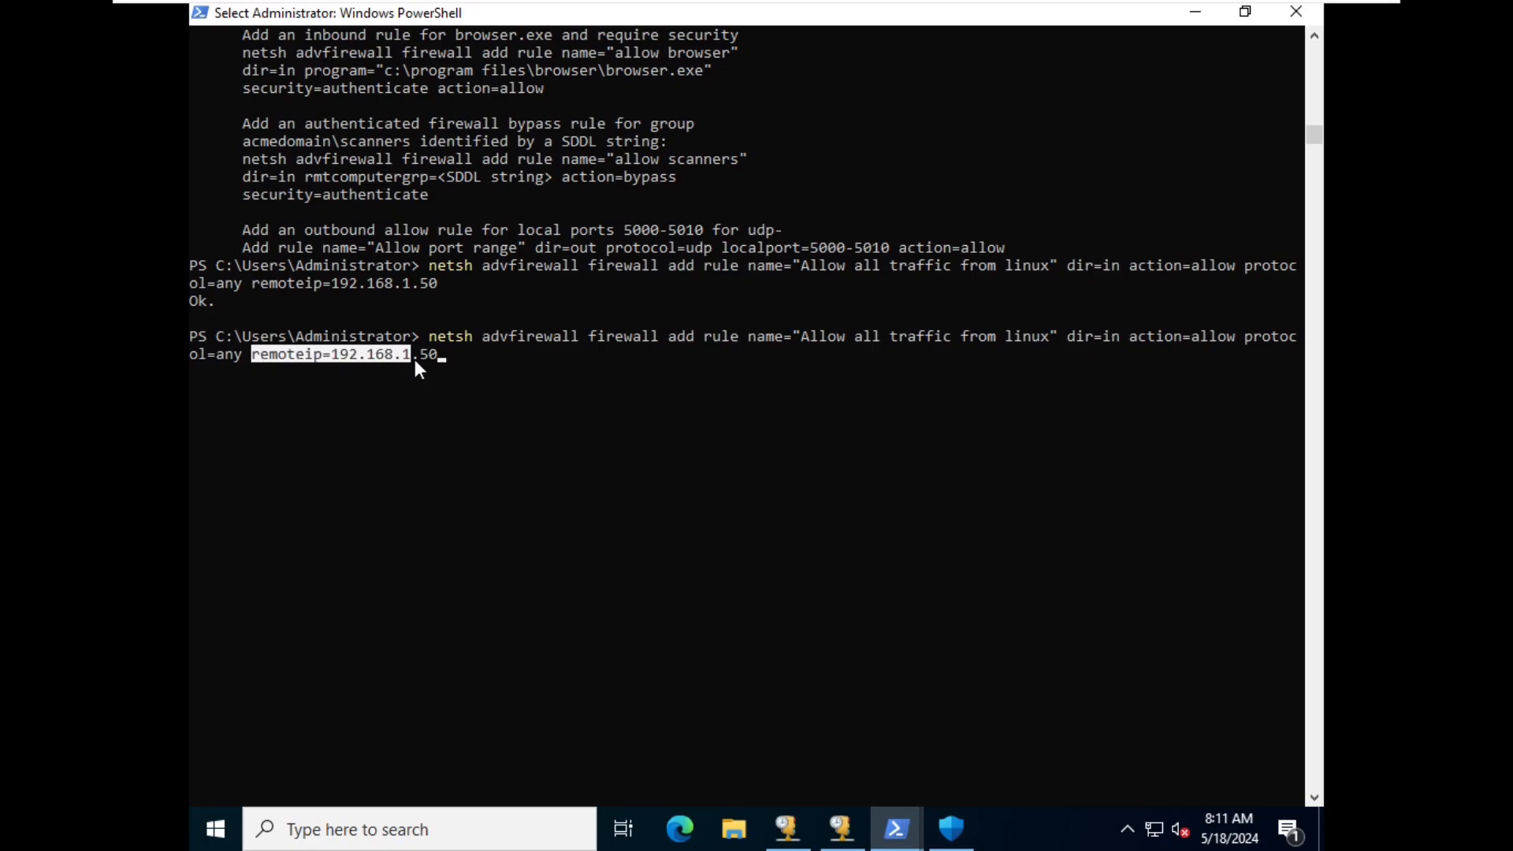
pyautogui.click(534, 356)
pyautogui.press('Escape')
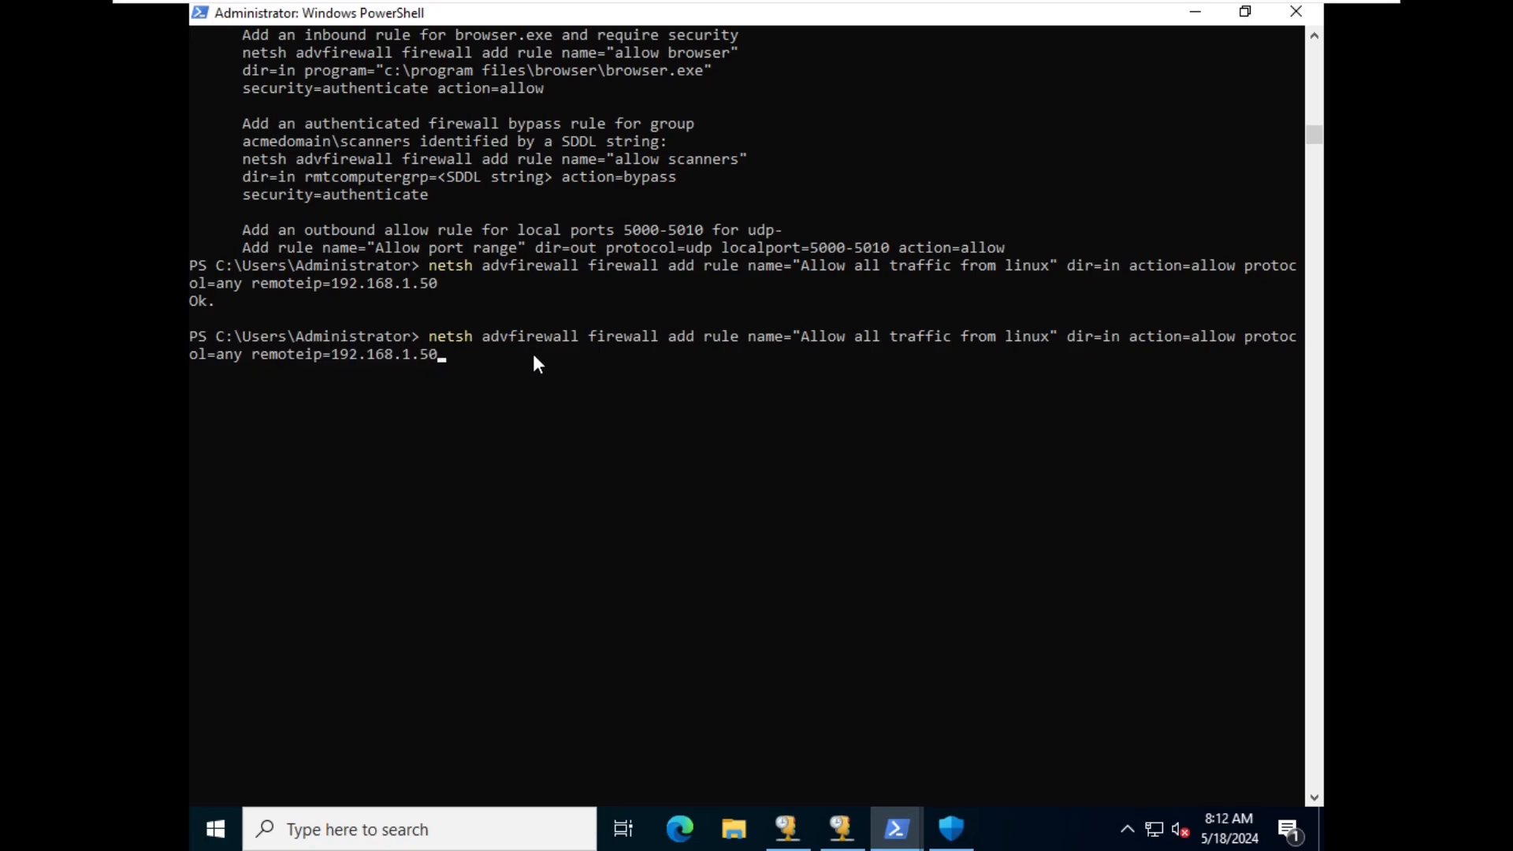
pyautogui.click(476, 408)
pyautogui.press('Escape')
# - Run the netsh command, confirm the Ok. result, and minimize PowerShell
pyautogui.press('Return')
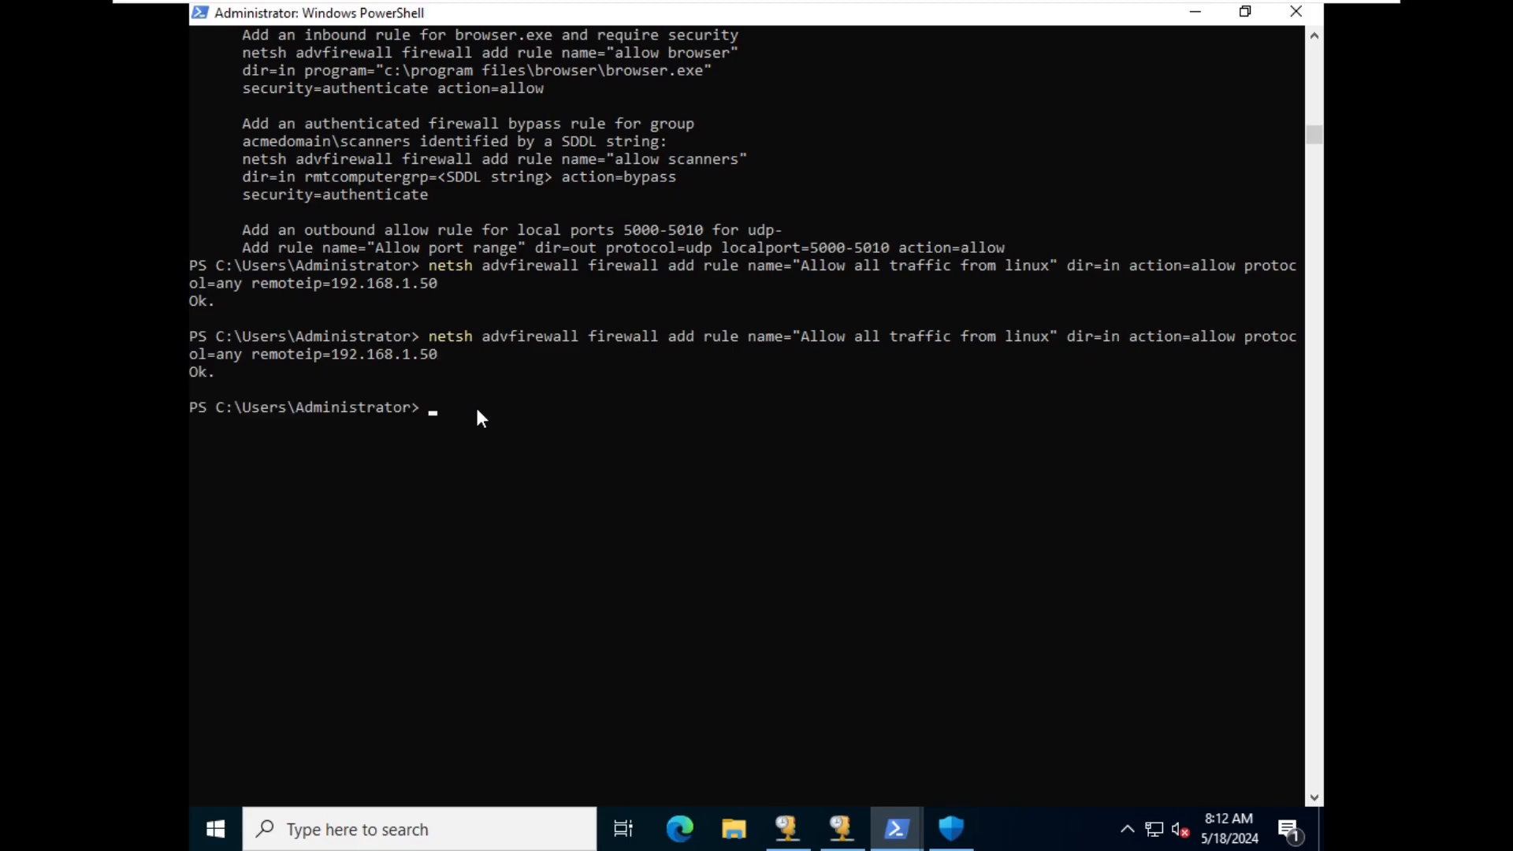
pyautogui.doubleClick(201, 374)
pyautogui.click(574, 351)
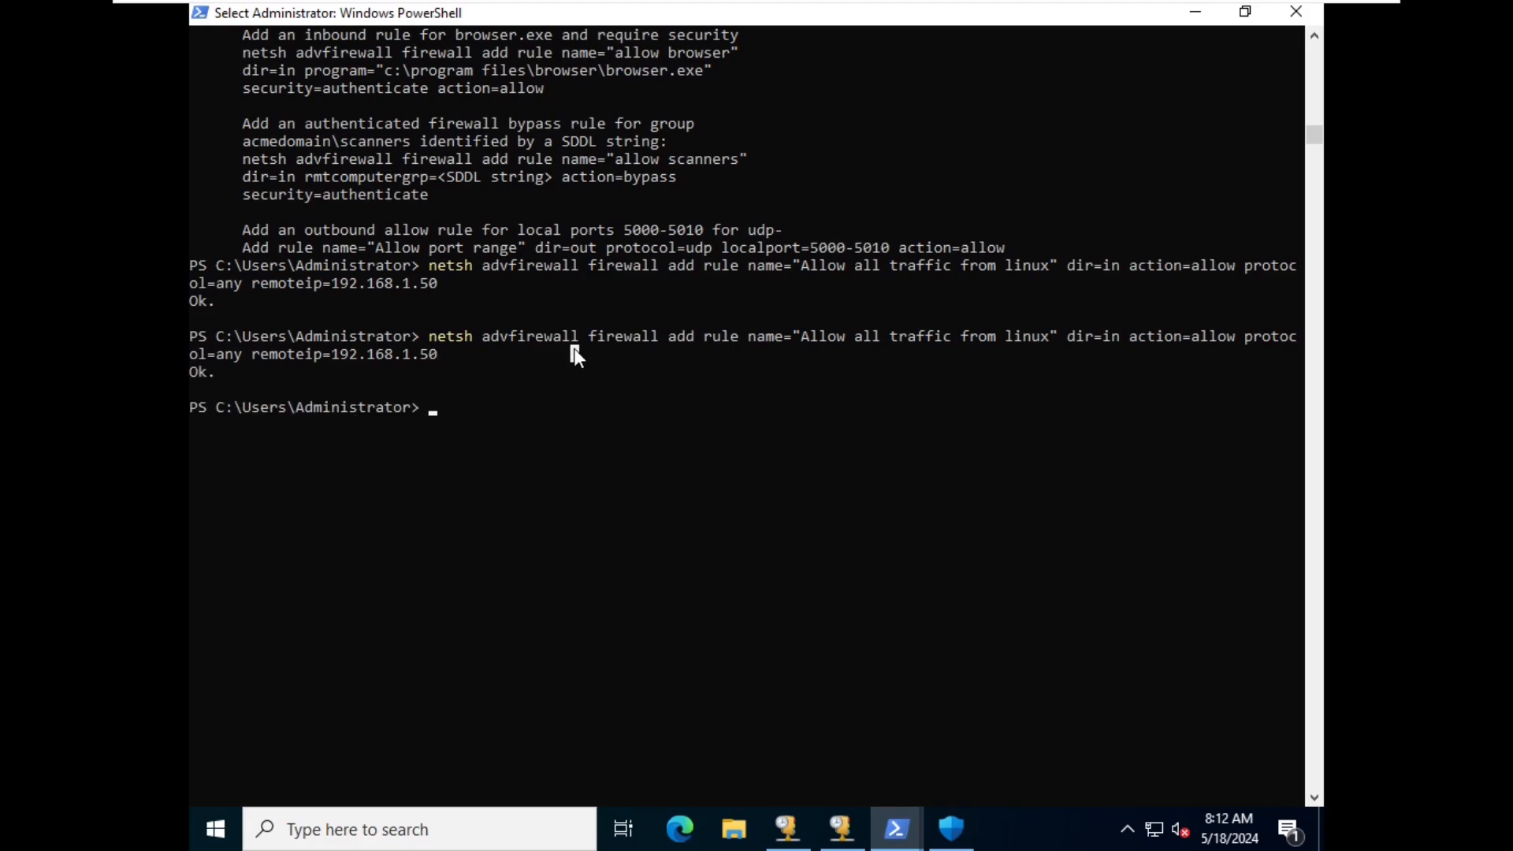
pyautogui.click(1194, 12)
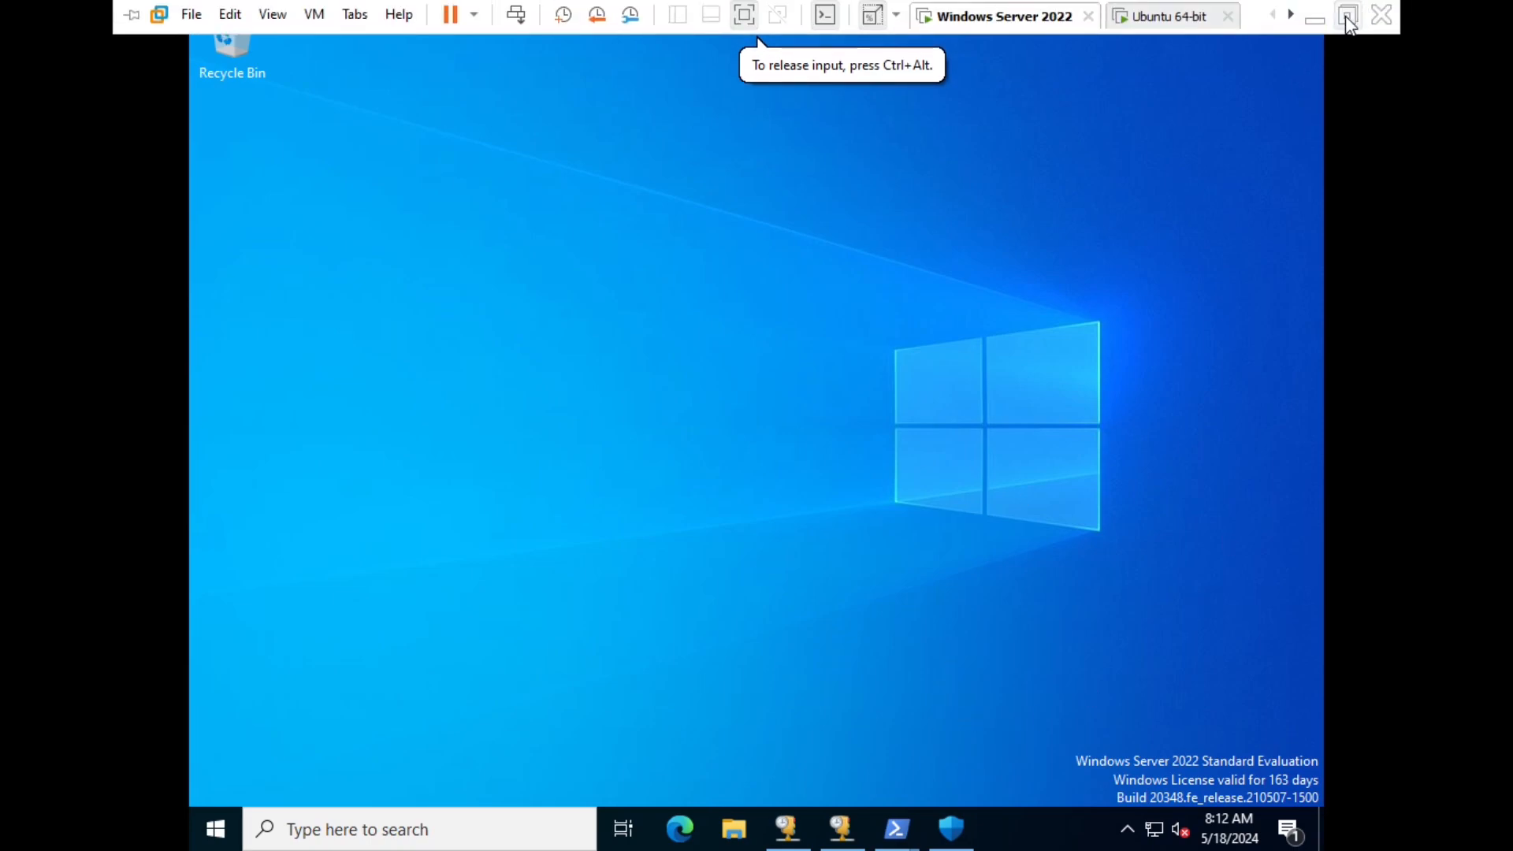
# - Minimize the VMware Workstation window and Filmora to reveal the host desktop
pyautogui.click(1313, 15)
pyautogui.moveTo(1033, 824)
pyautogui.click(1082, 829)
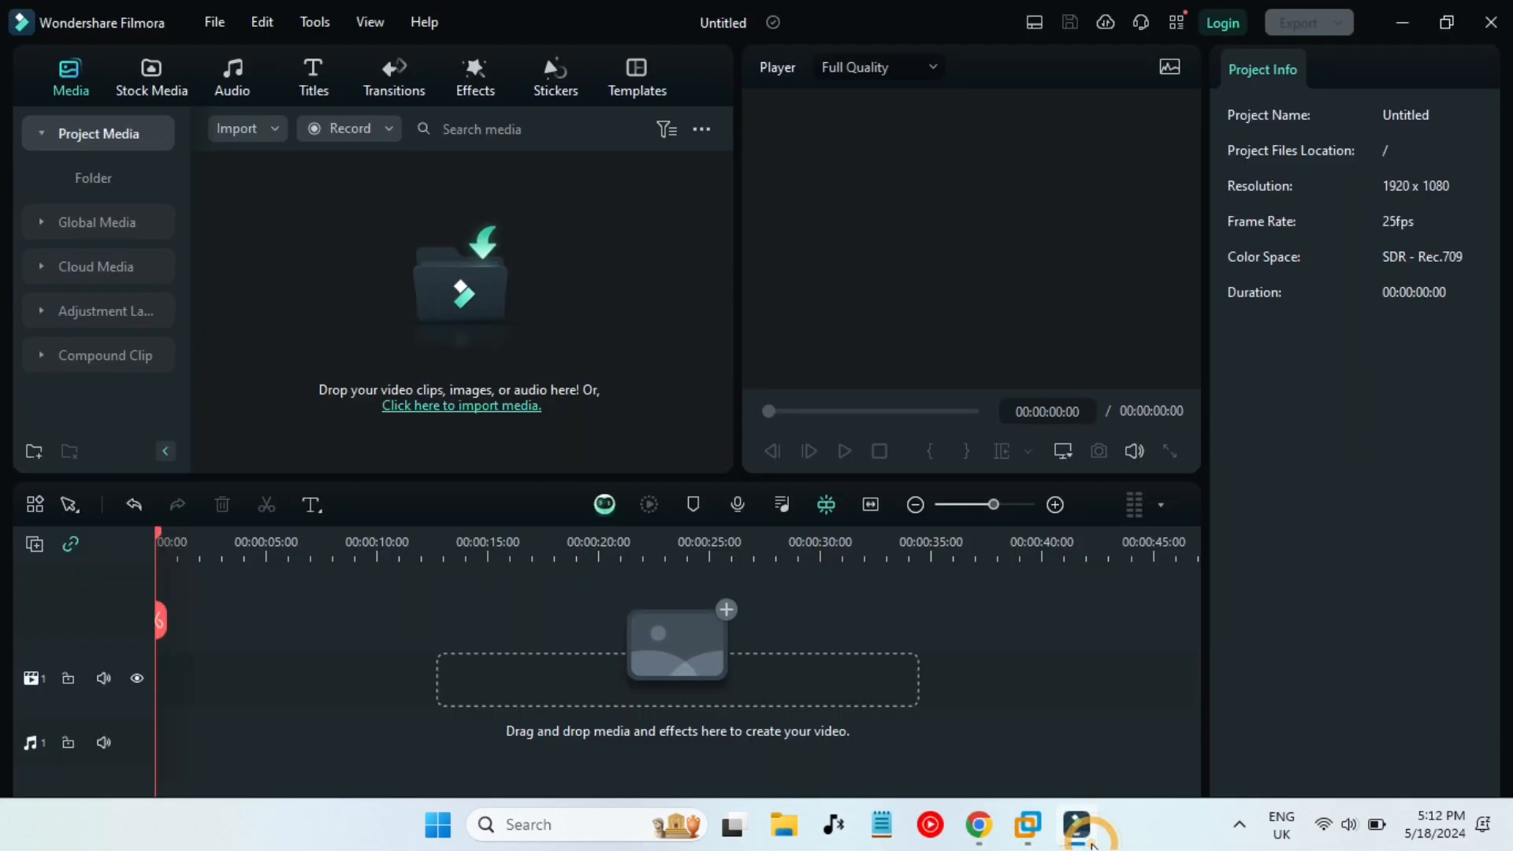
pyautogui.click(1092, 841)
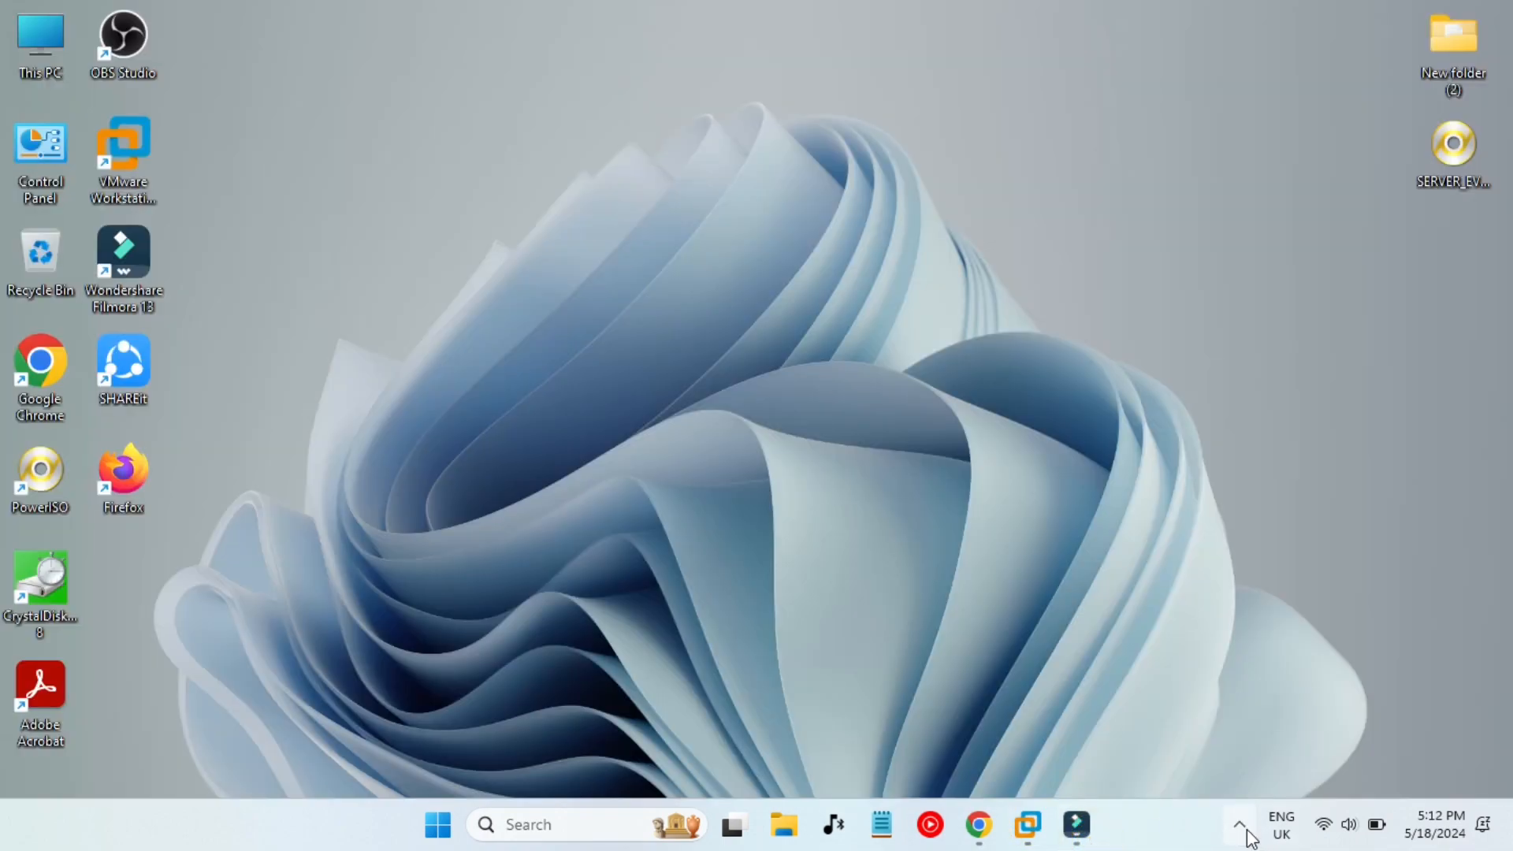